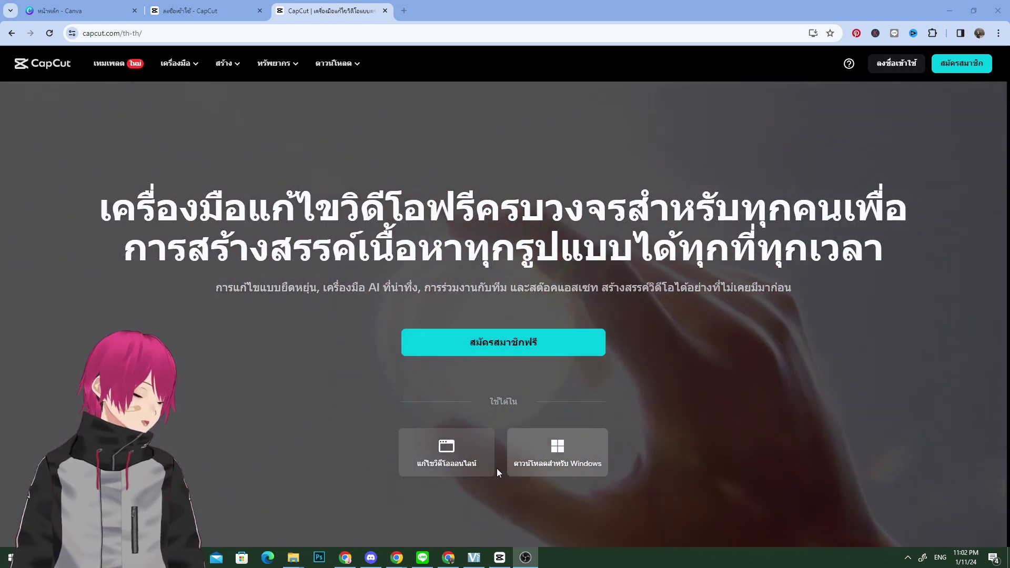
Minimize the browser, switch to the CapCut desktop app and place its window in the middle of the desktop.
{"action": "scroll", "coordinate": [560, 453], "scroll_direction": "down", "scroll_amount": 2}
{"action": "scroll", "coordinate": [556, 442], "scroll_direction": "up", "scroll_amount": 2}
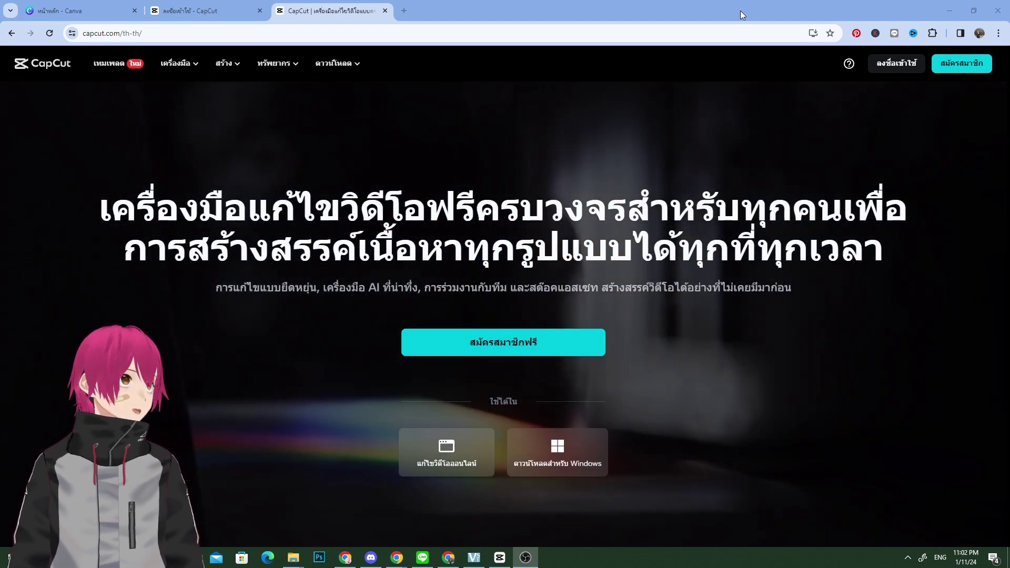
{"action": "left_click", "coordinate": [742, 15]}
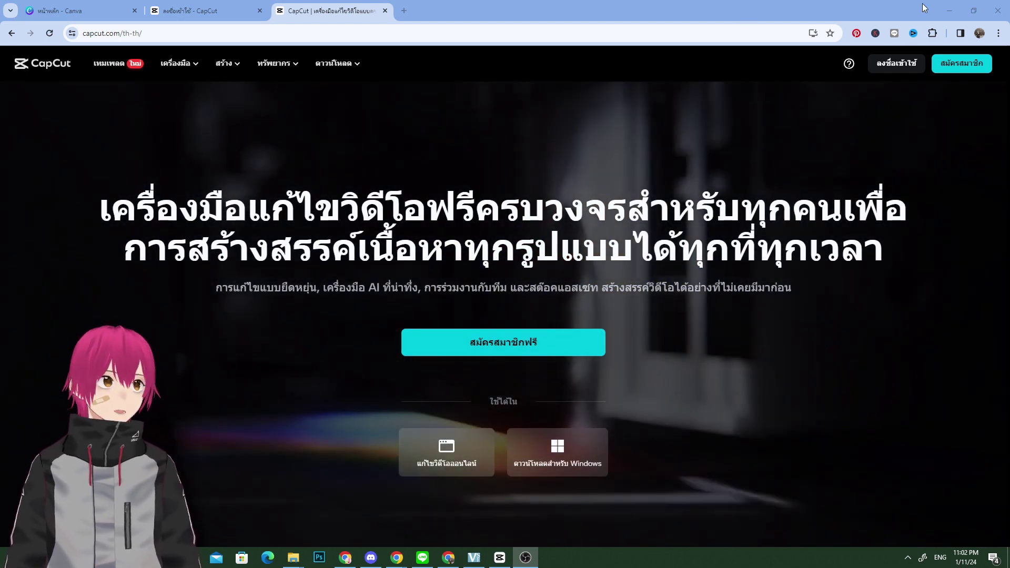
{"action": "left_click", "coordinate": [957, 14]}
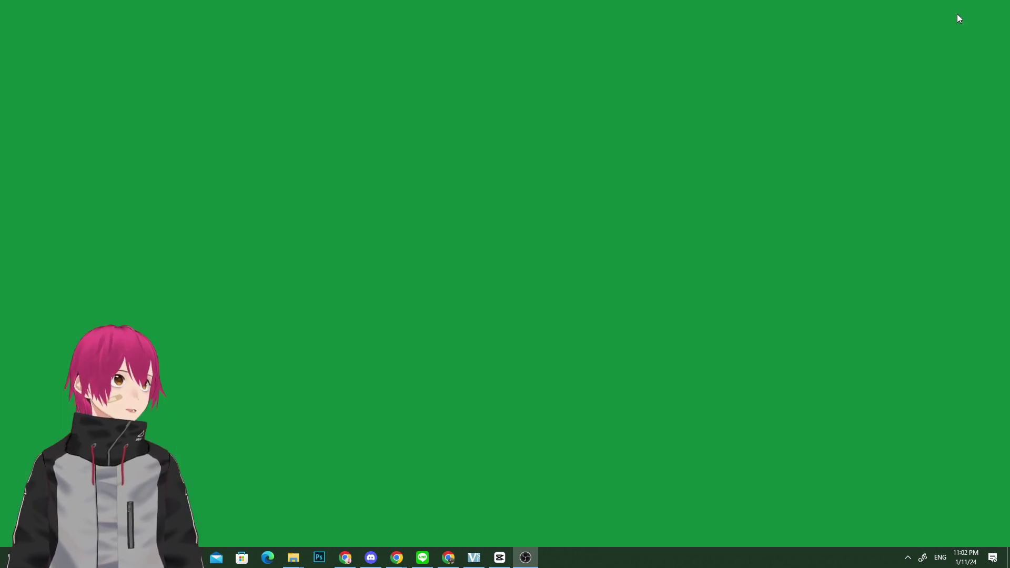
{"action": "key", "text": "alt+Tab"}
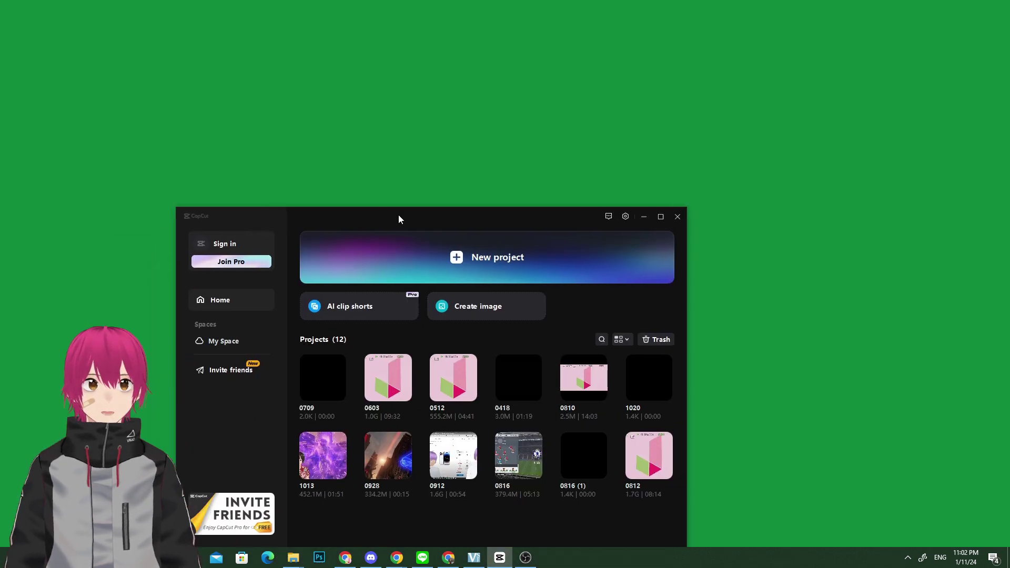
{"action": "left_click_drag", "start_coordinate": [399, 215], "coordinate": [473, 126]}
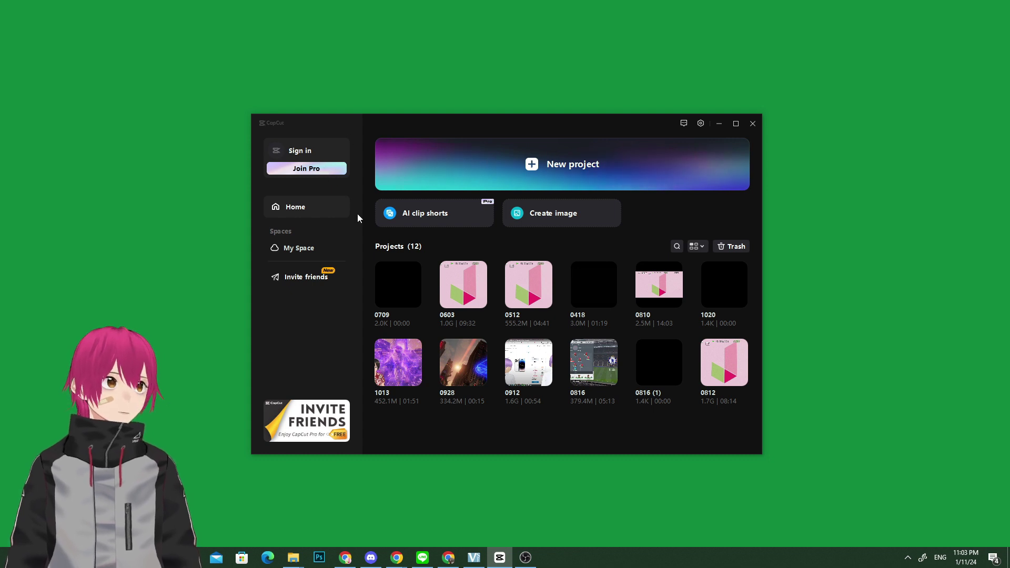
Sign in through Join Pro using a QR code and close the subscription plan window.
{"action": "left_click", "coordinate": [330, 169]}
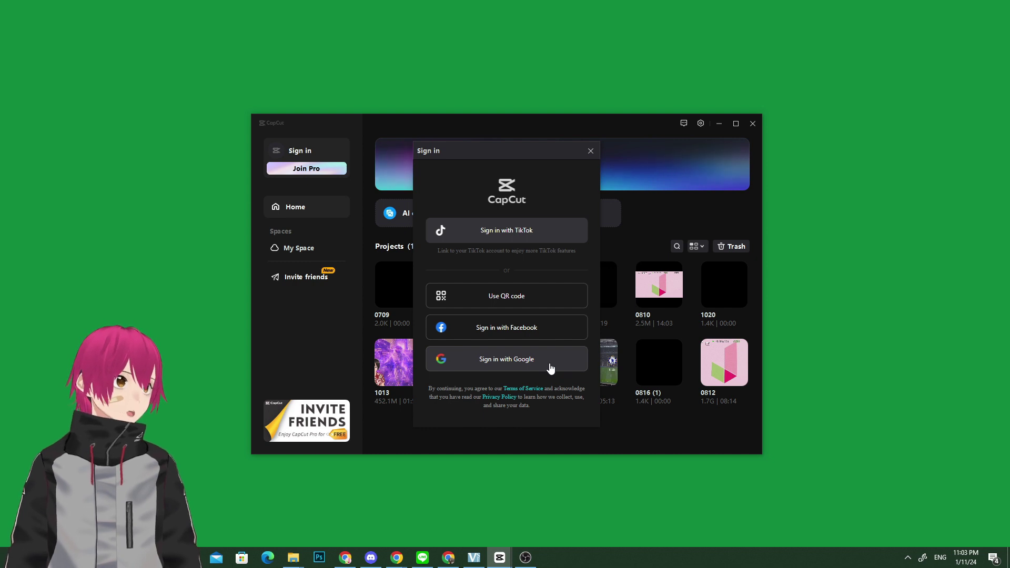
{"action": "left_click", "coordinate": [523, 298]}
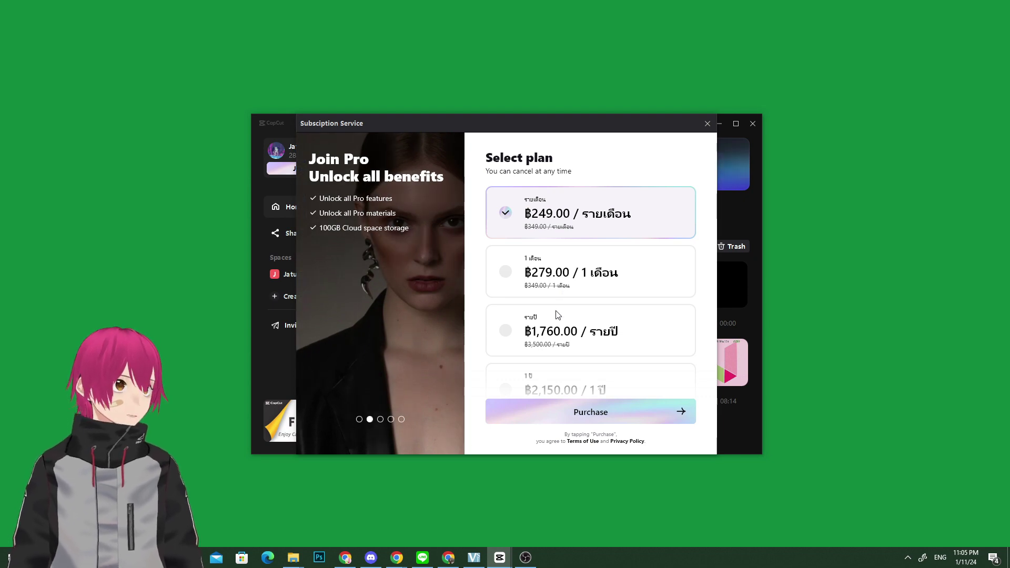
{"action": "left_click", "coordinate": [705, 125]}
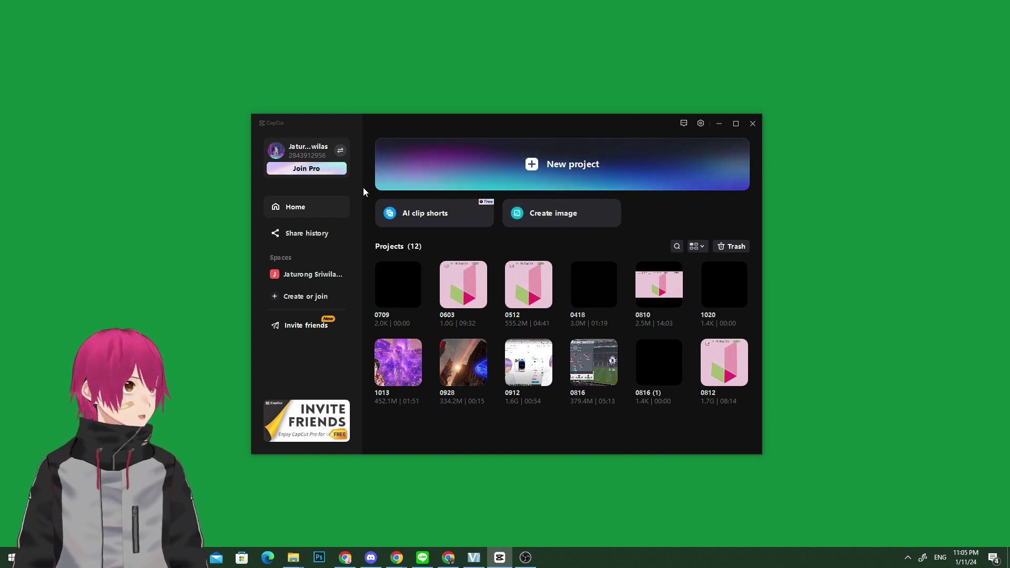
Look at the share history page and return to the home page.
{"action": "left_click", "coordinate": [323, 238]}
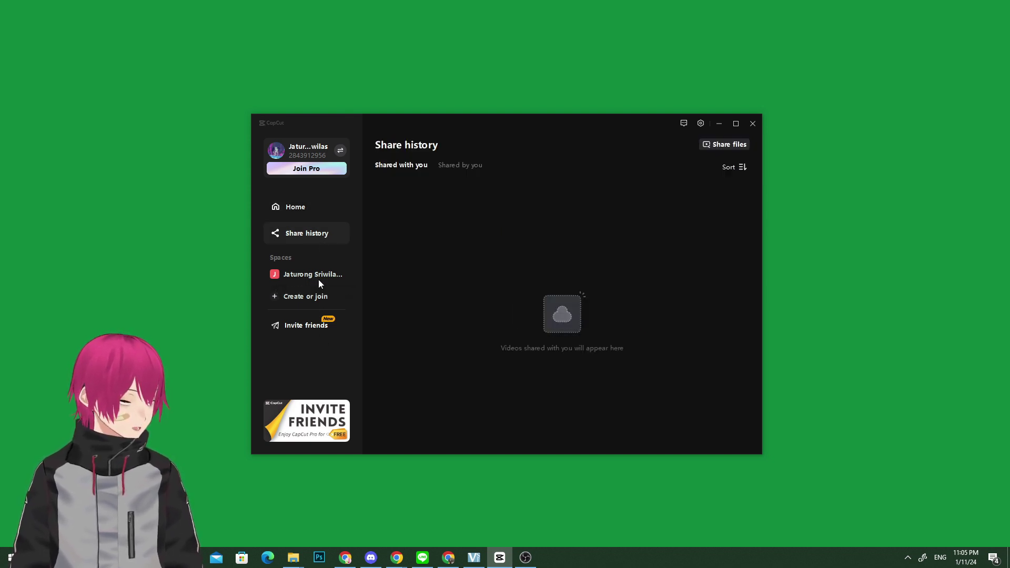
{"action": "left_click", "coordinate": [305, 211]}
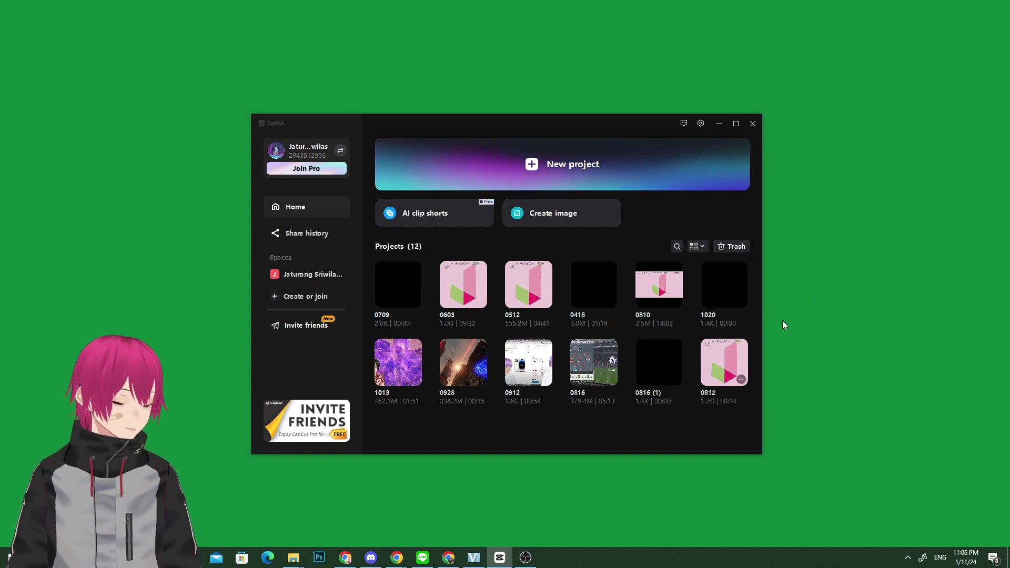
Display the projects in List view, and switch them back to Grid view.
{"action": "left_click", "coordinate": [699, 247]}
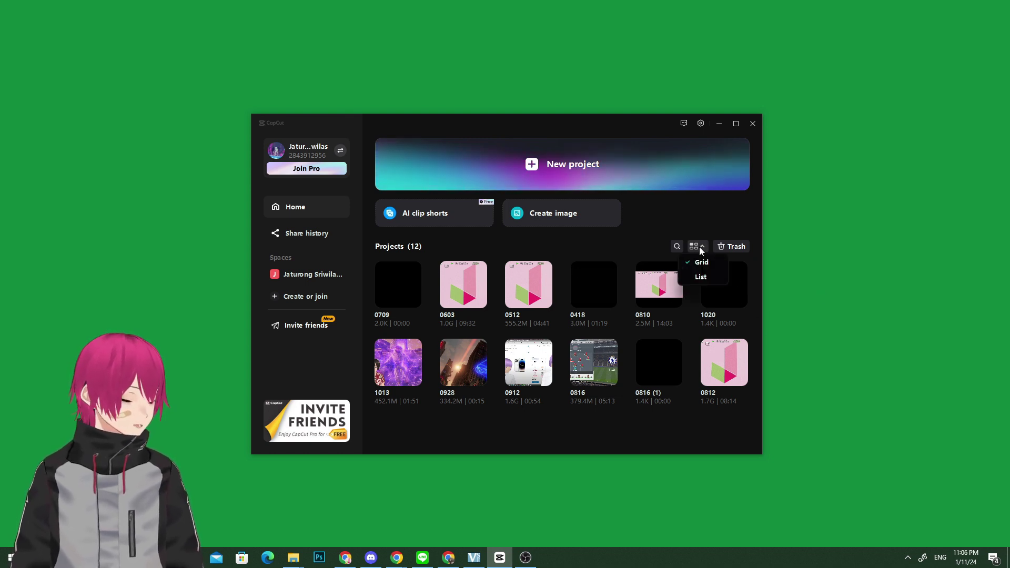
{"action": "left_click", "coordinate": [703, 279]}
{"action": "left_click", "coordinate": [698, 248]}
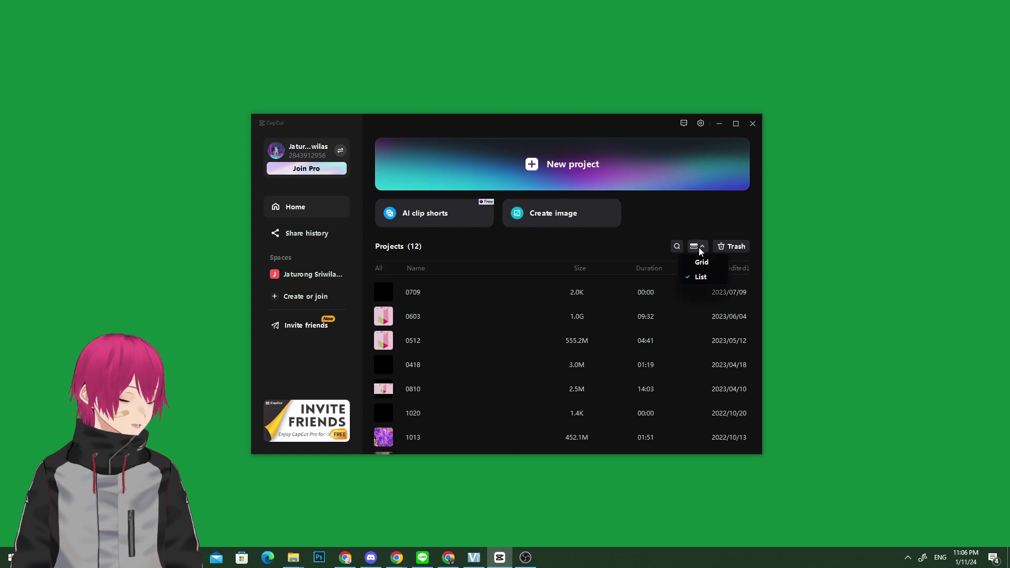
{"action": "left_click", "coordinate": [701, 265]}
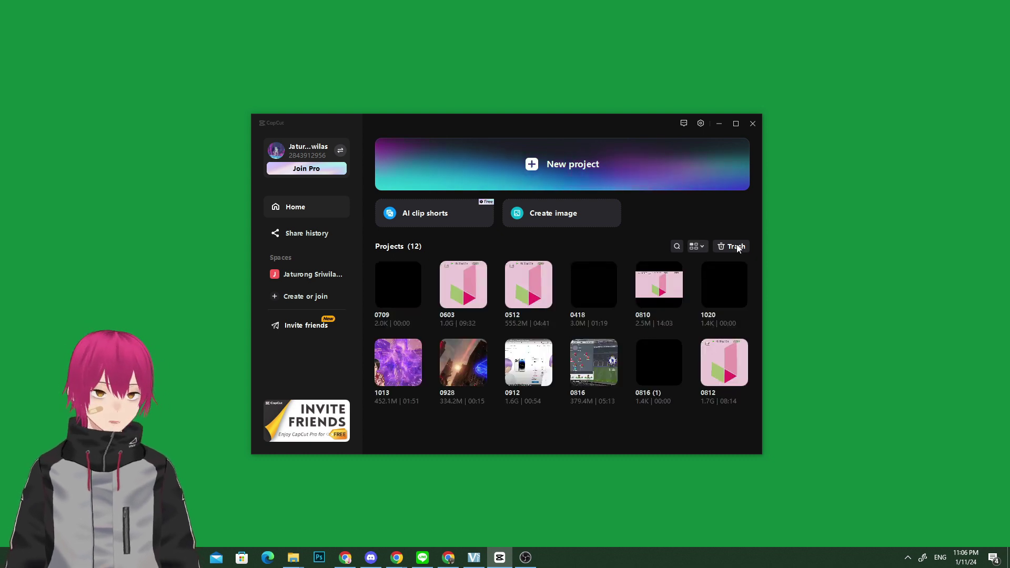
Move the project 0816 (1) to the Trash, check the Trash contents and close that window.
{"action": "left_click", "coordinate": [676, 378]}
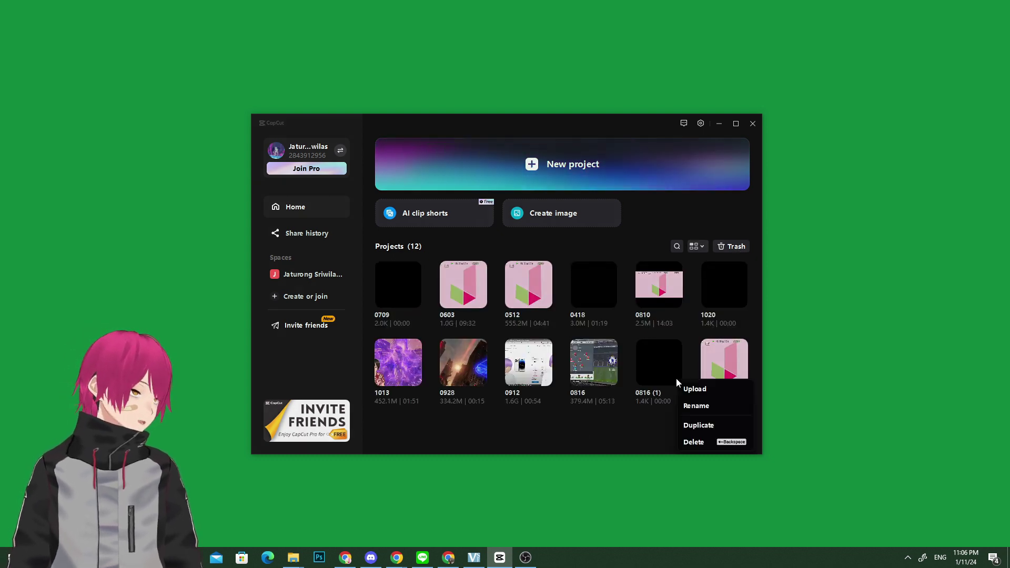
{"action": "left_click", "coordinate": [694, 441]}
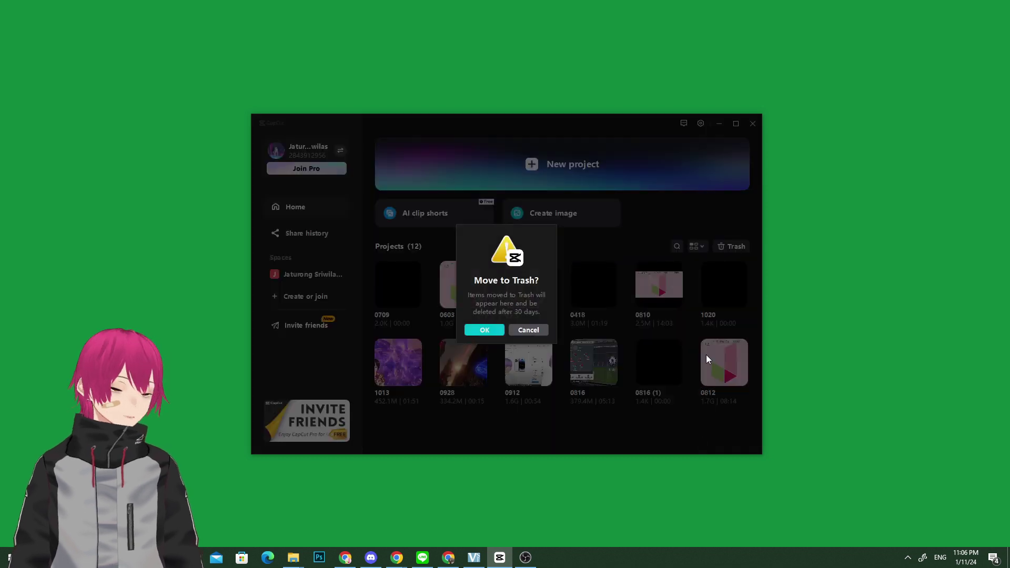
{"action": "left_click", "coordinate": [484, 330]}
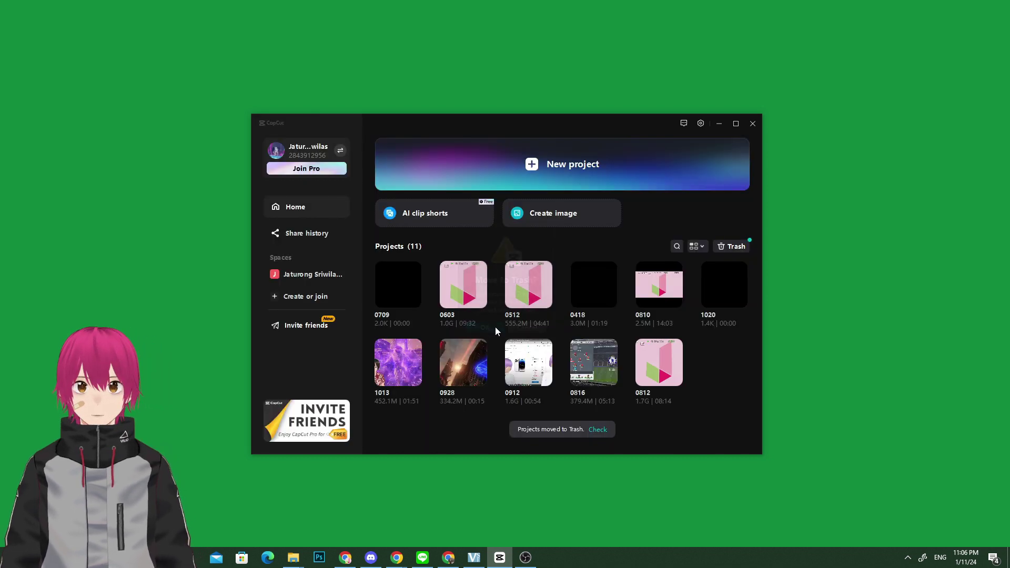
{"action": "left_click", "coordinate": [735, 246]}
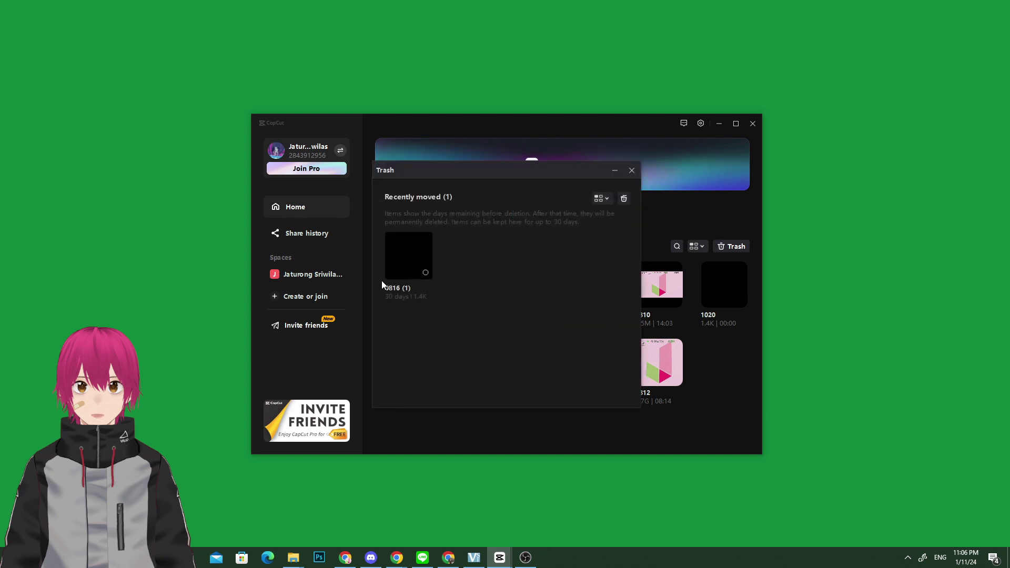
{"action": "left_click", "coordinate": [632, 171]}
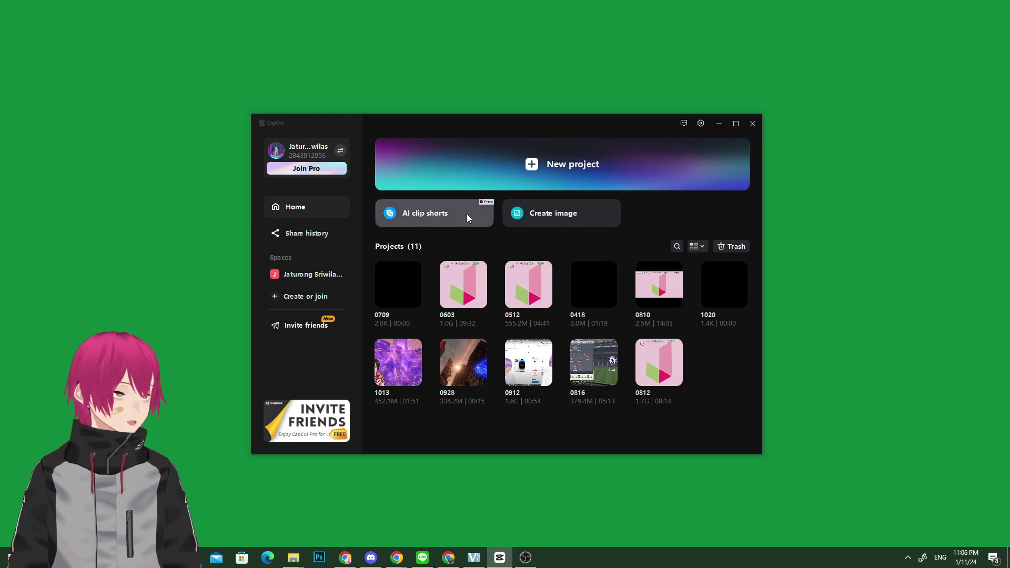
Start AI clip shorts and try to load YB2.mp4 as the long video to convert.
{"action": "left_click", "coordinate": [432, 218]}
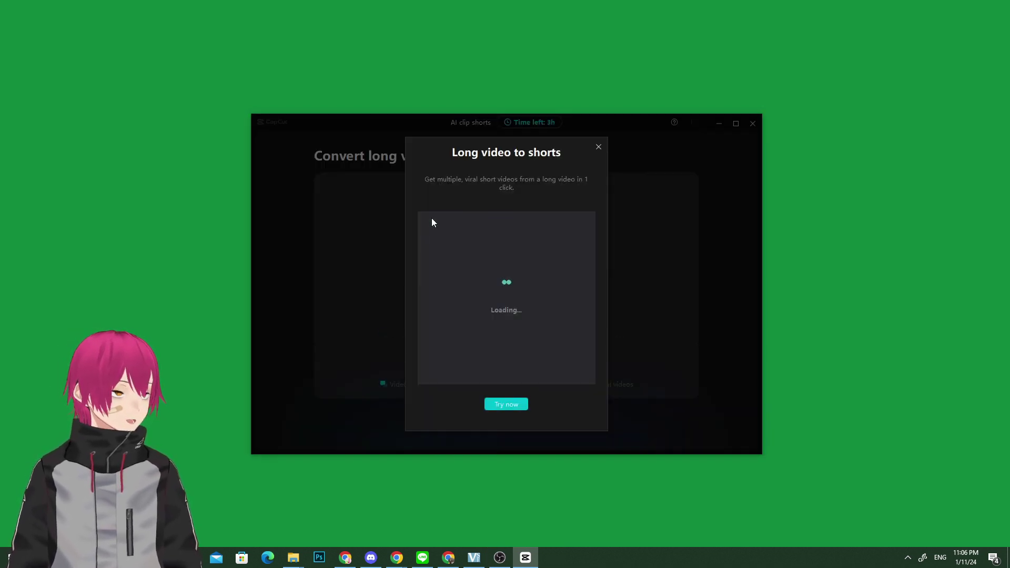
{"action": "left_click", "coordinate": [507, 406]}
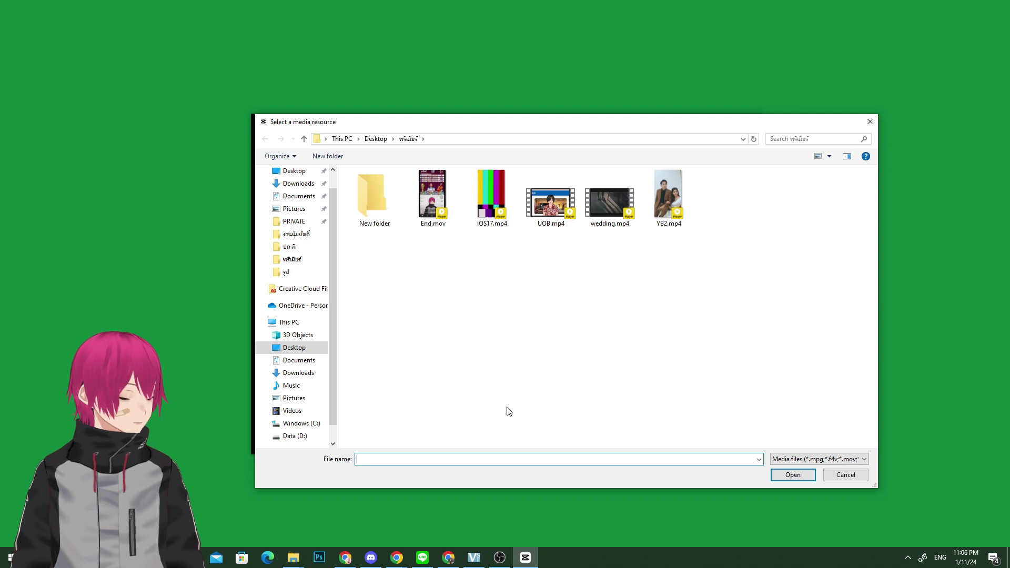
{"action": "left_click", "coordinate": [672, 208]}
{"action": "left_click", "coordinate": [809, 476]}
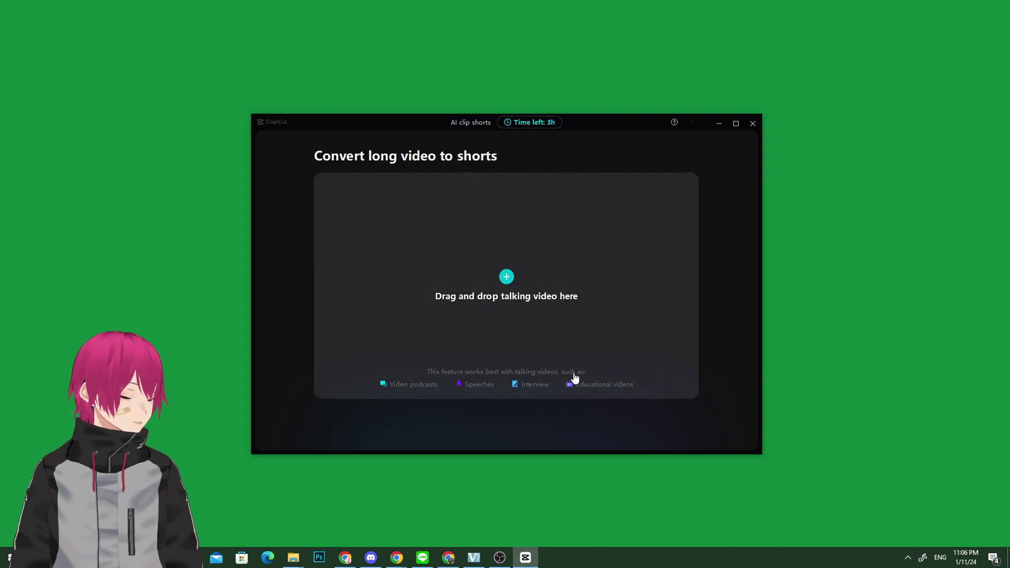
Load End.mov as the source video for the shorts.
{"action": "left_click", "coordinate": [506, 280]}
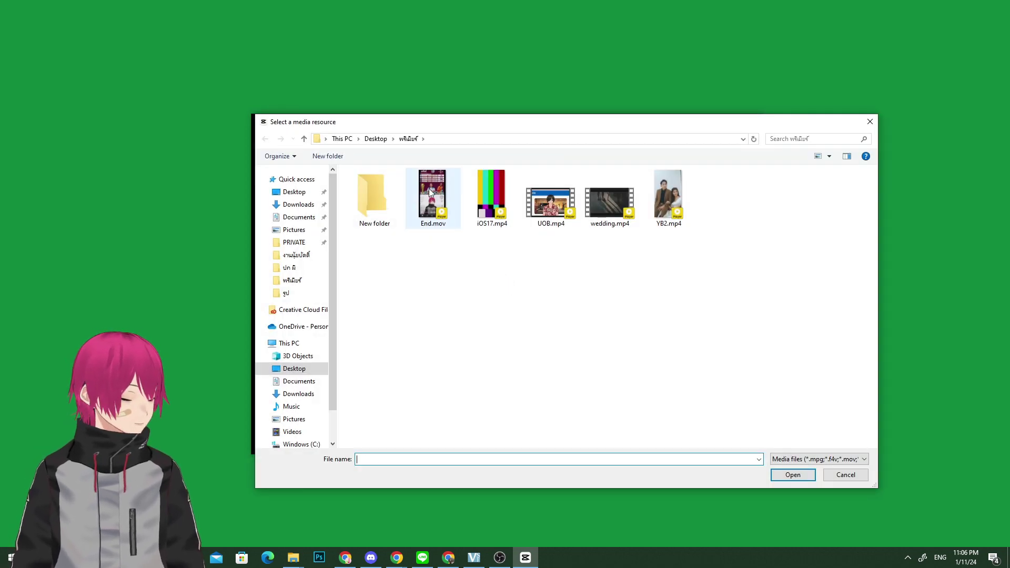
{"action": "left_click", "coordinate": [429, 188]}
{"action": "left_click", "coordinate": [792, 474]}
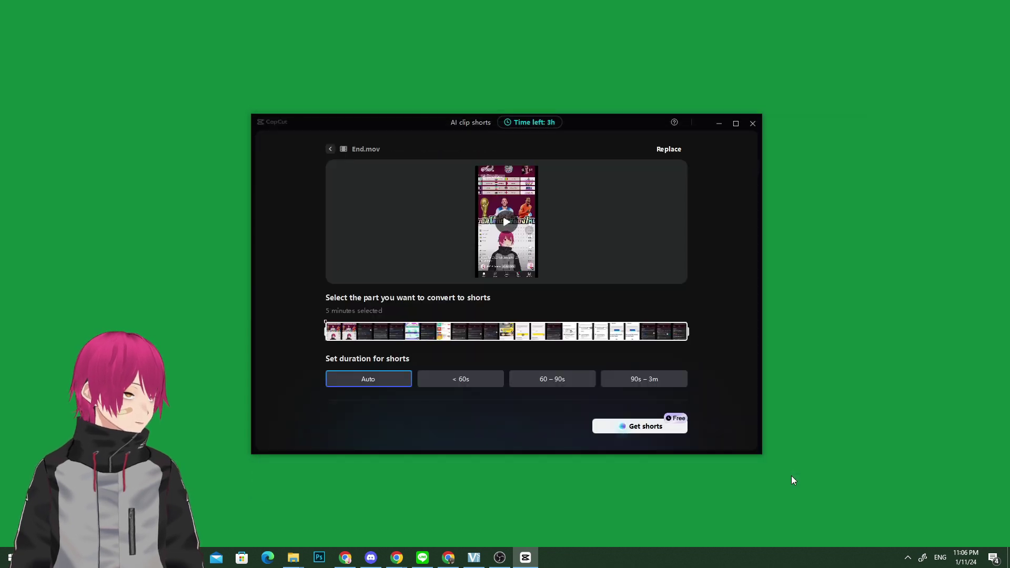
Try to get shorts from End.mov with media upload allowed, and set the shorts duration to 90s – 3m.
{"action": "left_click", "coordinate": [660, 427]}
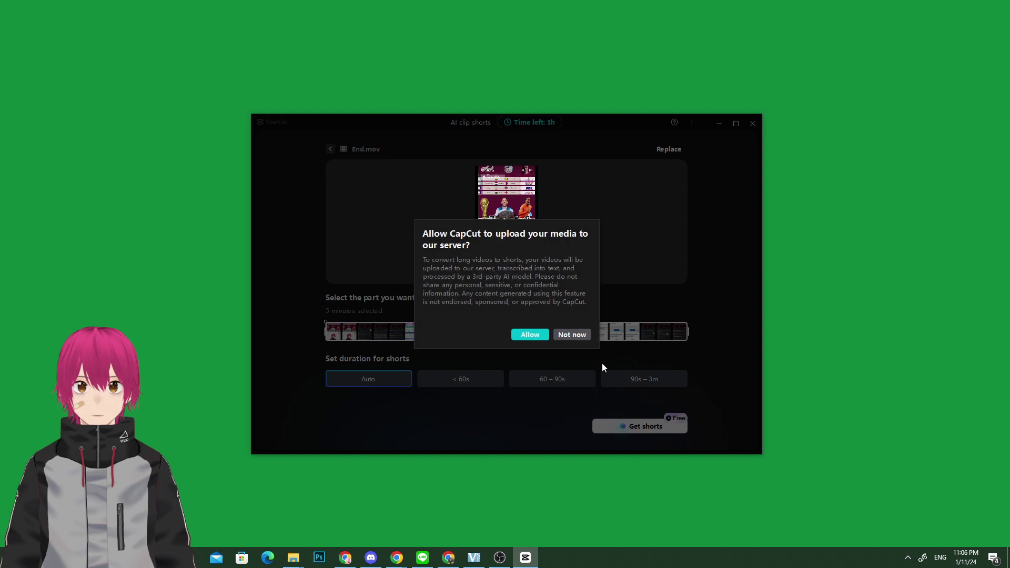
{"action": "left_click", "coordinate": [537, 336]}
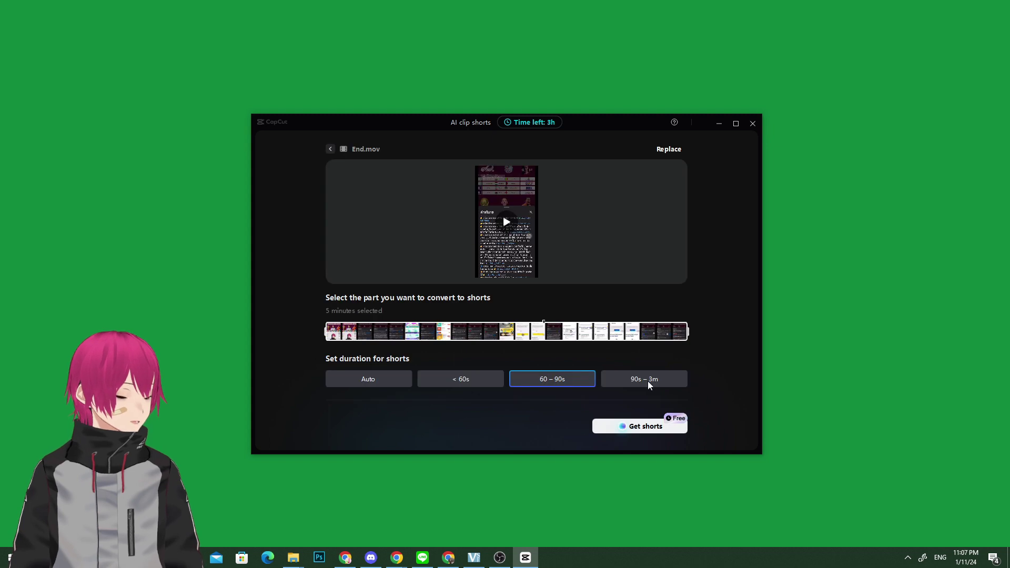
{"action": "left_click", "coordinate": [648, 380]}
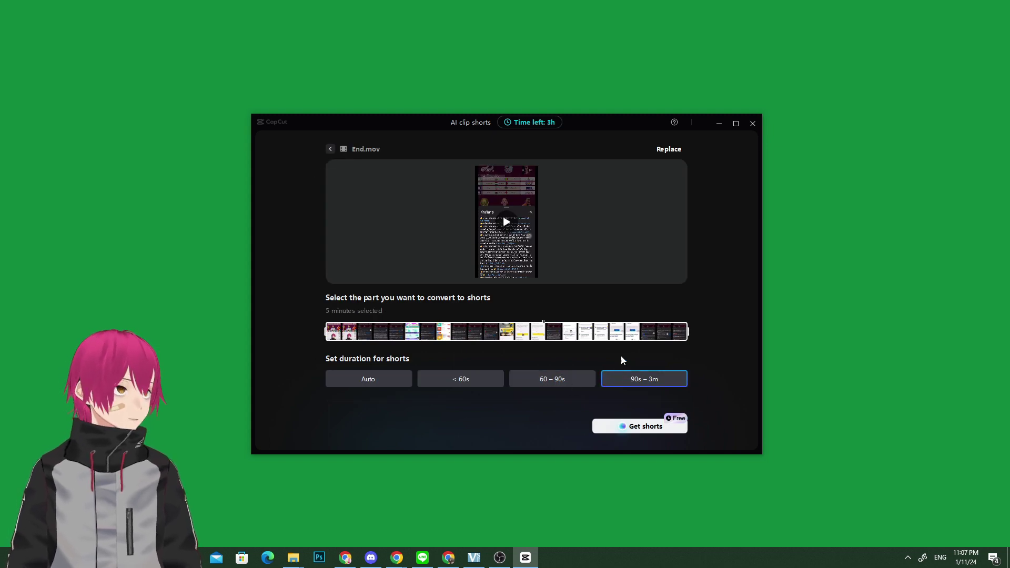
Leave the End.mov conversion, close AI clip shorts and dismiss the CapCut Pro offer.
{"action": "left_click", "coordinate": [330, 149]}
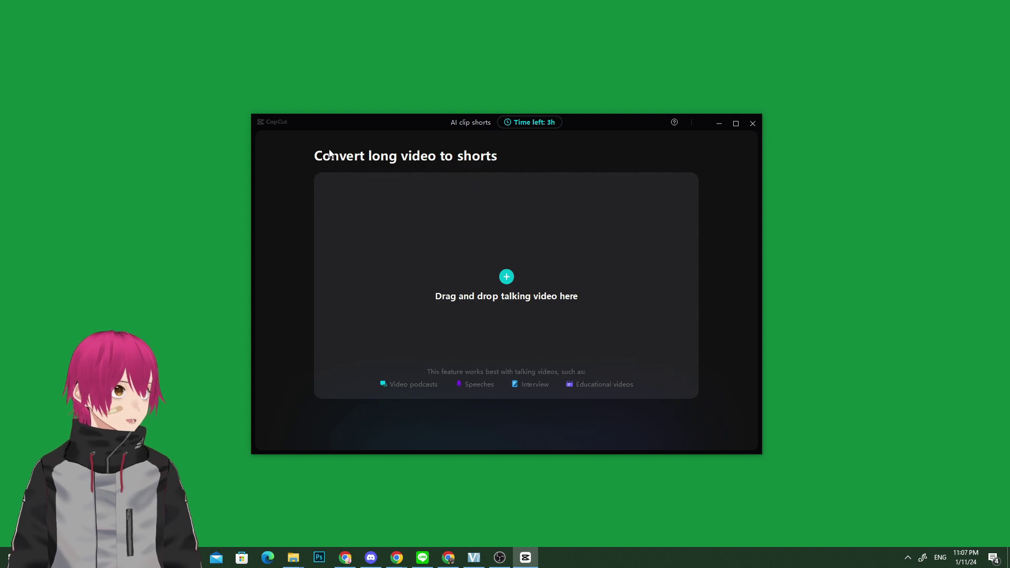
{"action": "left_click", "coordinate": [751, 123]}
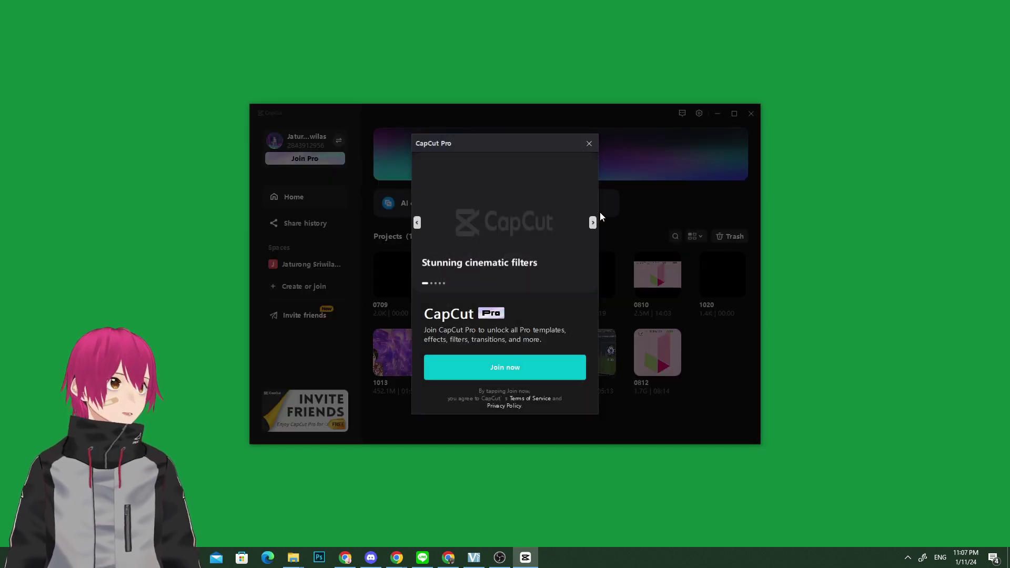
{"action": "mouse_move", "coordinate": [598, 205]}
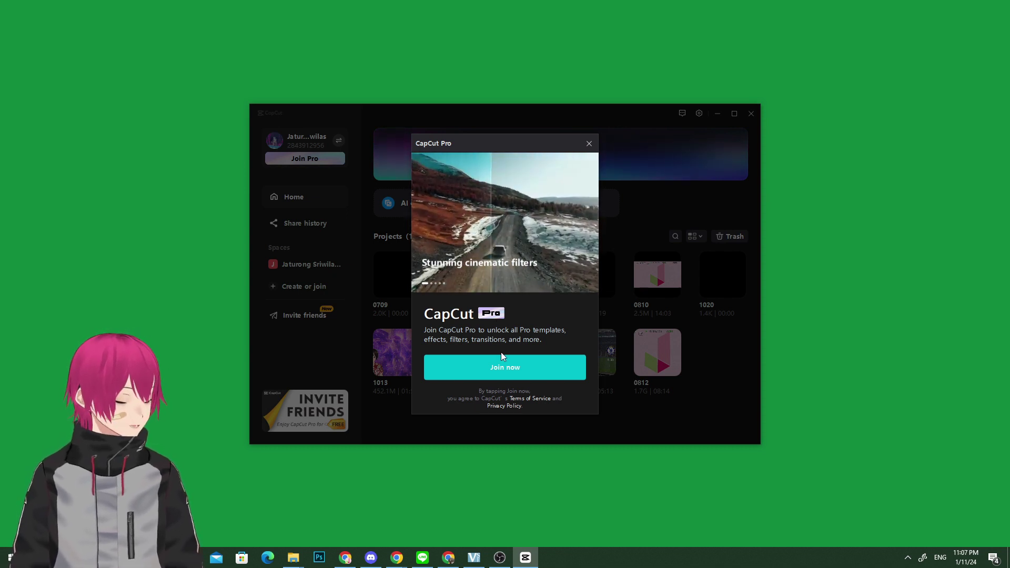
{"action": "left_click", "coordinate": [589, 143]}
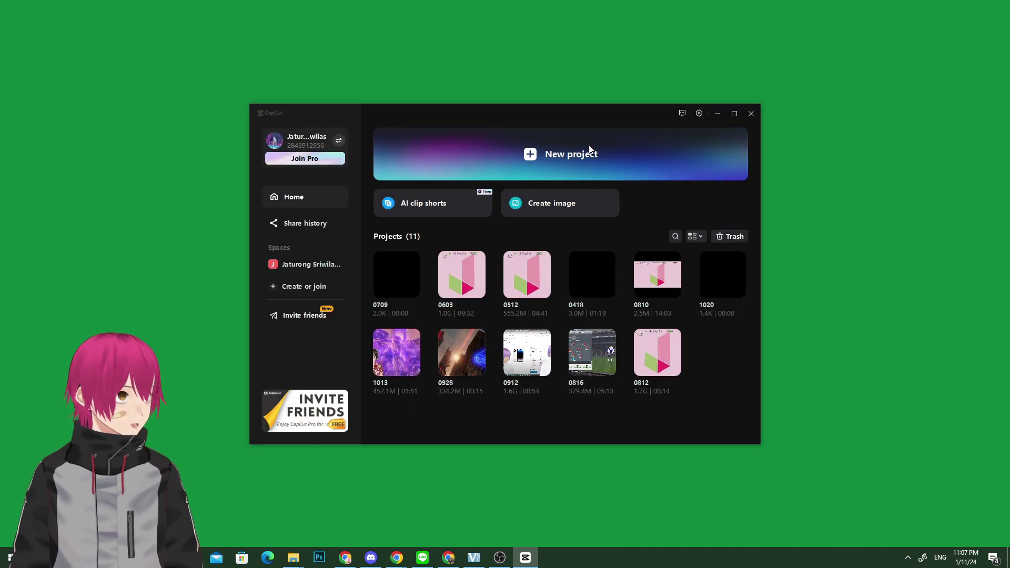
Create a new image in the TikTok preset size, 1080 × 1920 px, and go through the editor's introductory tips to the end.
{"action": "left_click", "coordinate": [573, 203]}
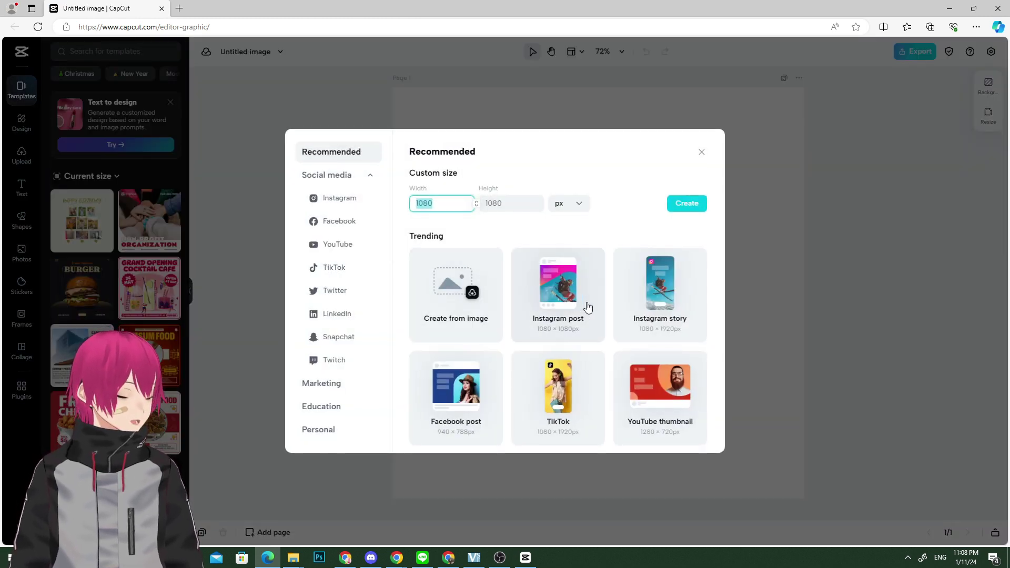
{"action": "left_click", "coordinate": [575, 382]}
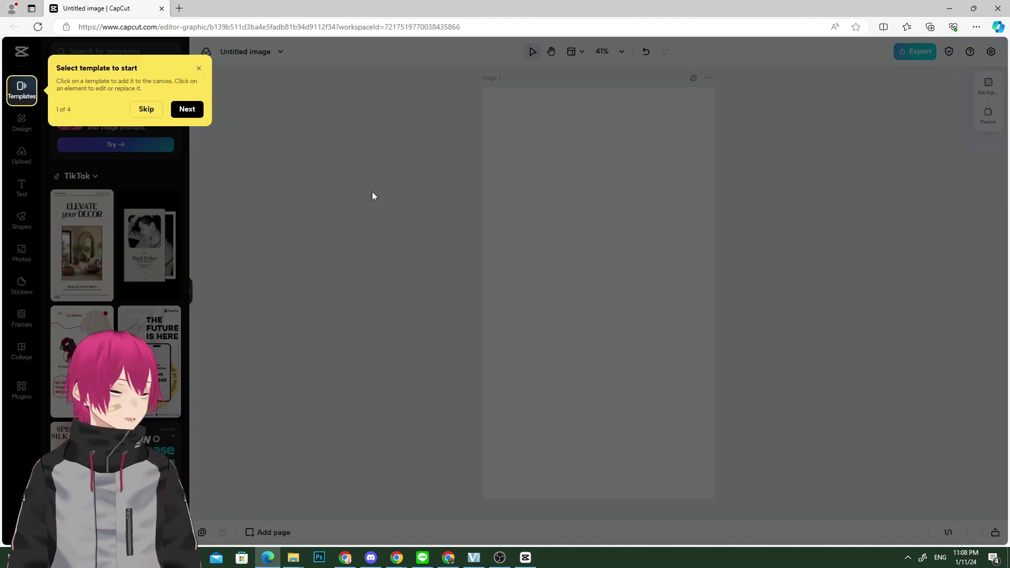
{"action": "left_click", "coordinate": [188, 111]}
{"action": "left_click", "coordinate": [188, 142]}
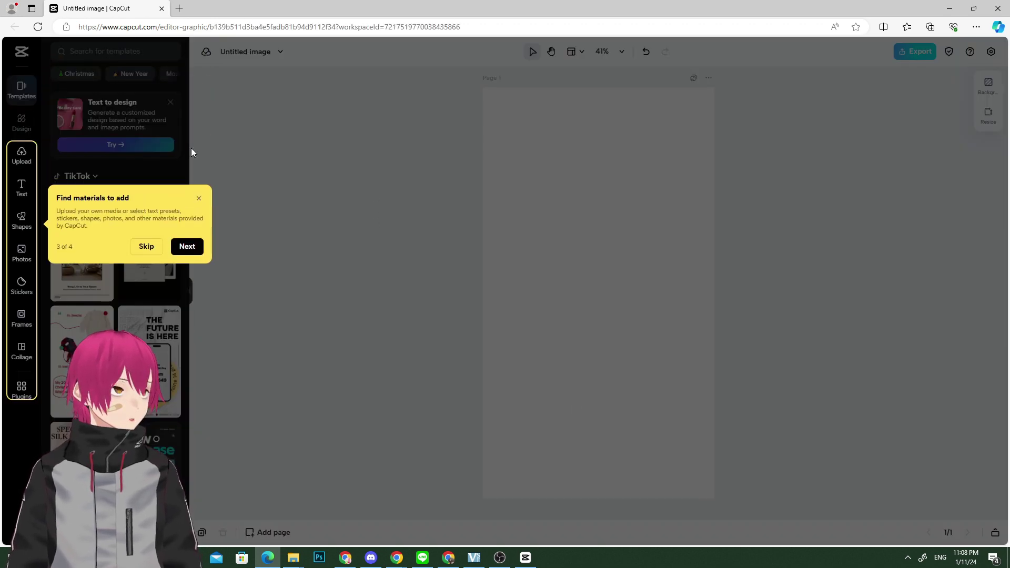
{"action": "left_click", "coordinate": [192, 247]}
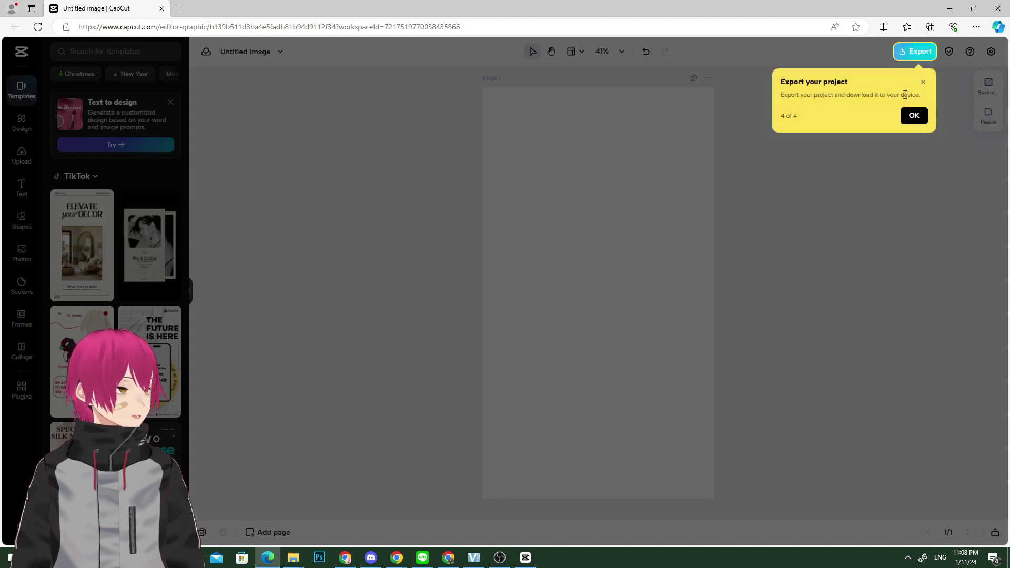
{"action": "left_click", "coordinate": [914, 117]}
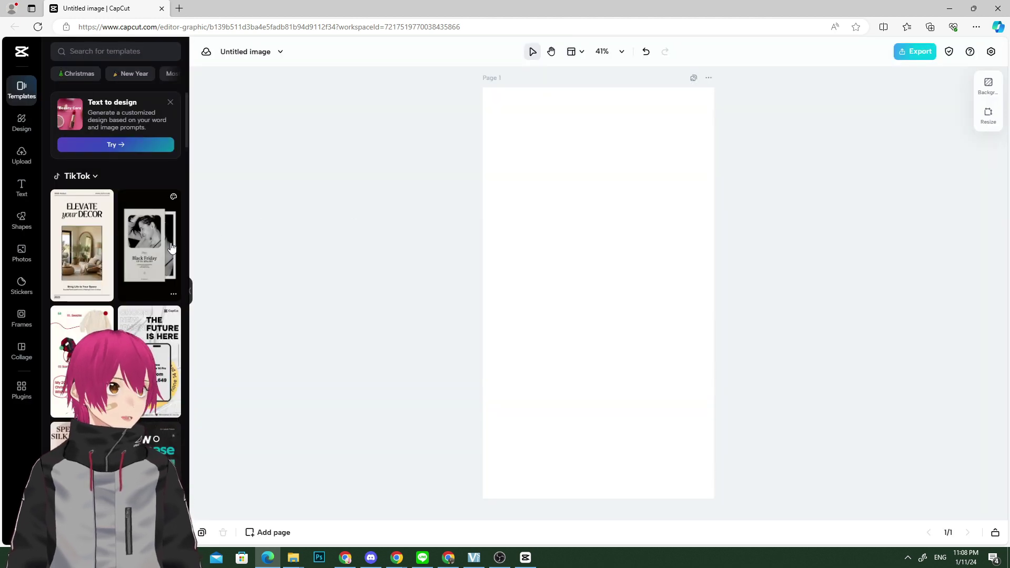
Apply the red Christmas Winter Thing template with the "UP TO 50% OFF" banner to the blank TikTok page.
{"action": "scroll", "coordinate": [129, 247], "scroll_direction": "down", "scroll_amount": 3}
{"action": "scroll", "coordinate": [139, 258], "scroll_direction": "down", "scroll_amount": 2}
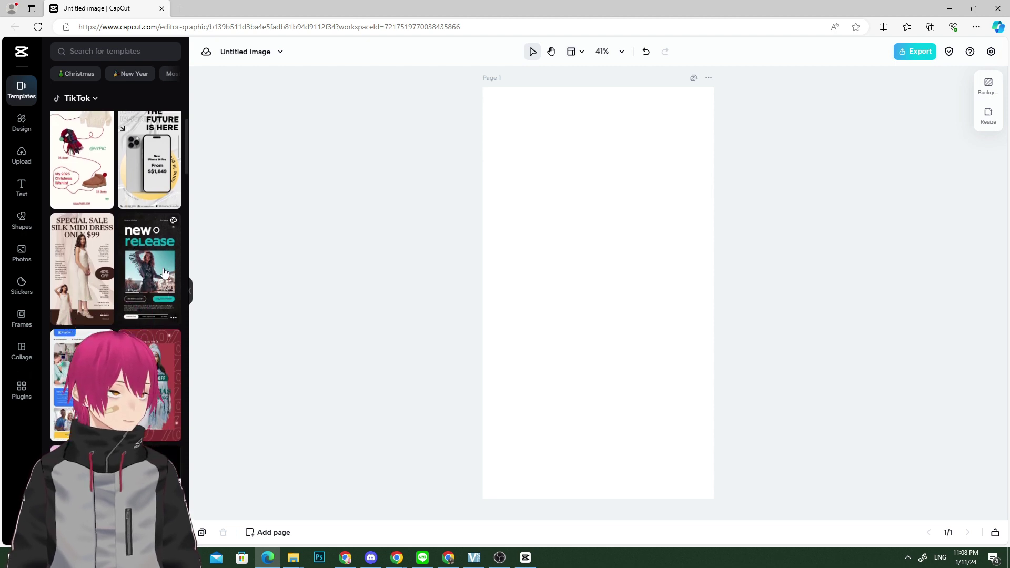
{"action": "scroll", "coordinate": [154, 332], "scroll_direction": "down", "scroll_amount": 2}
{"action": "left_click", "coordinate": [154, 332]}
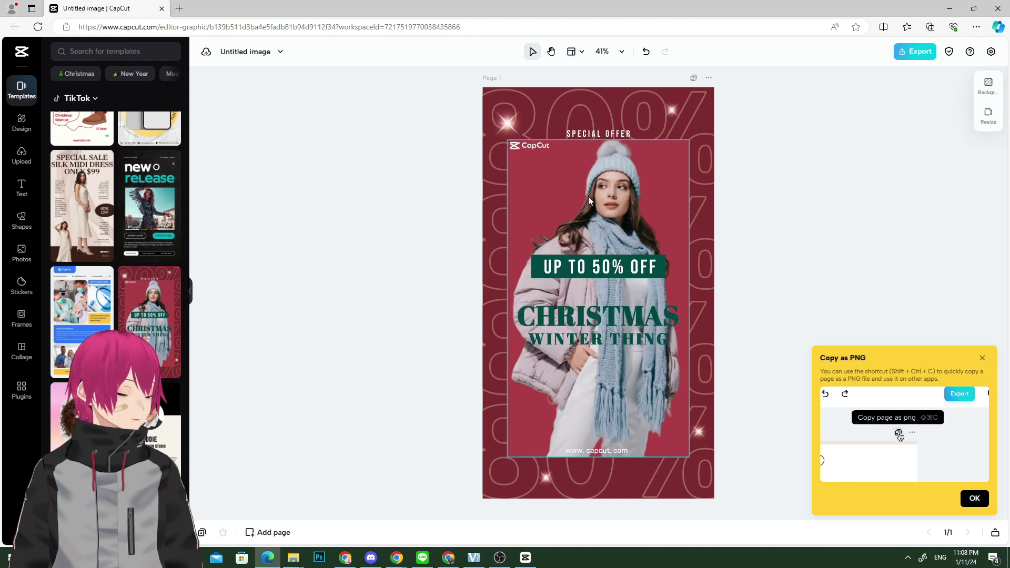
Apply the Coconut filter to the template's photo of the woman and dismiss the reorder materials tip.
{"action": "left_click", "coordinate": [588, 197]}
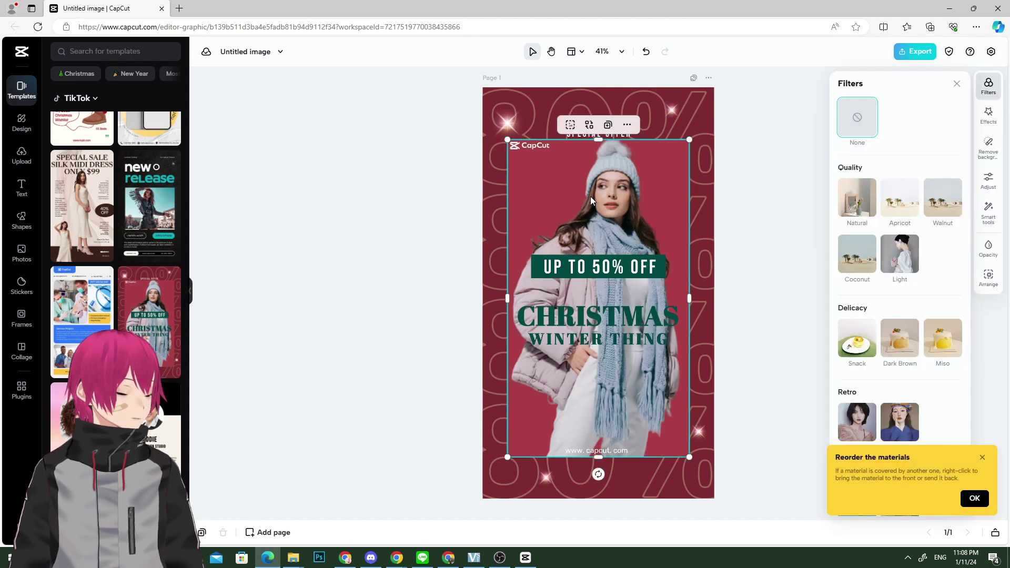
{"action": "left_click", "coordinate": [900, 250]}
{"action": "left_click", "coordinate": [857, 254]}
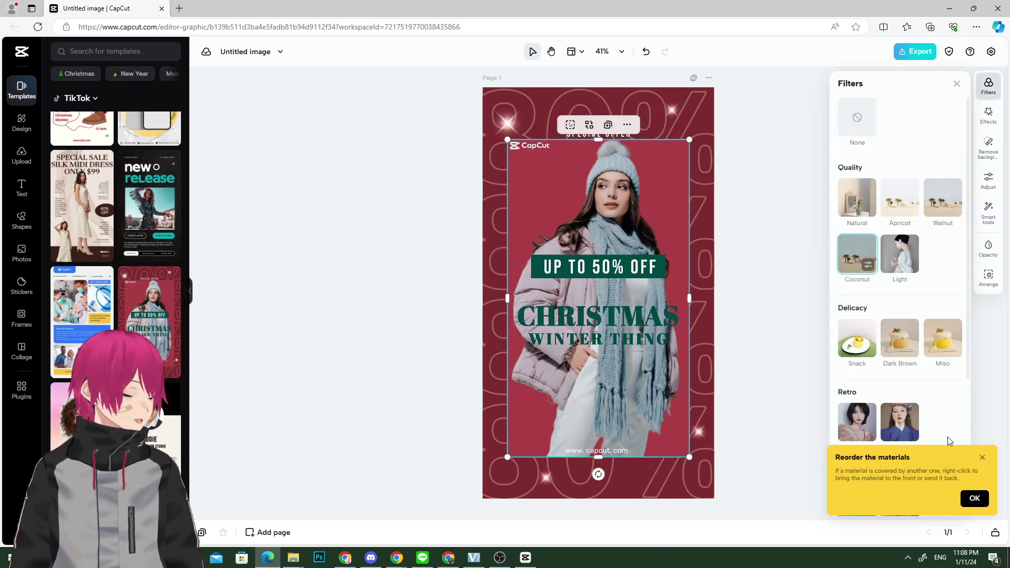
{"action": "left_click", "coordinate": [974, 498]}
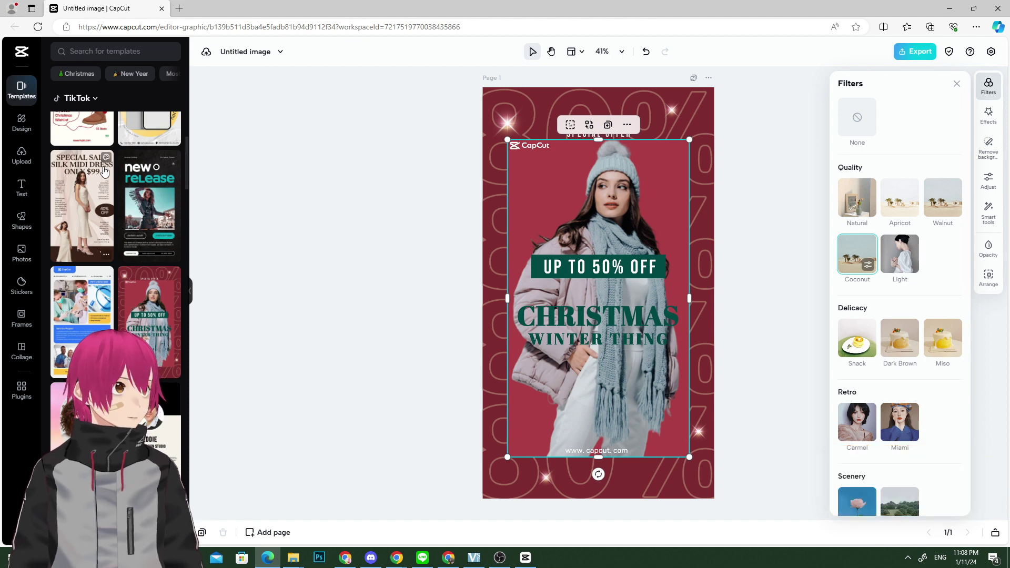
Upload 54111.jpg from File Explorer and use it to replace the photo of the woman in the template.
{"action": "left_click", "coordinate": [21, 156]}
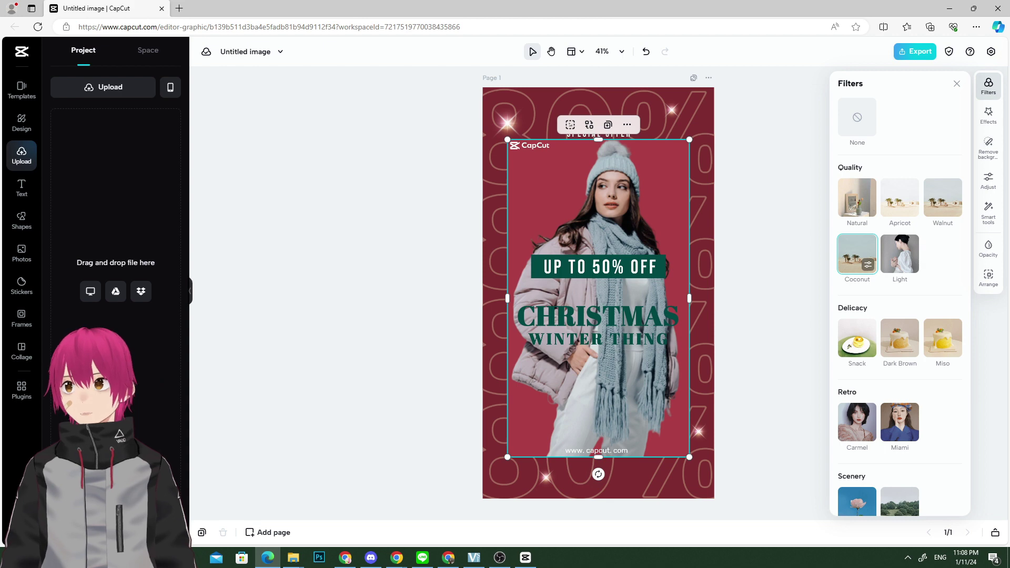
{"action": "key", "text": "super+e"}
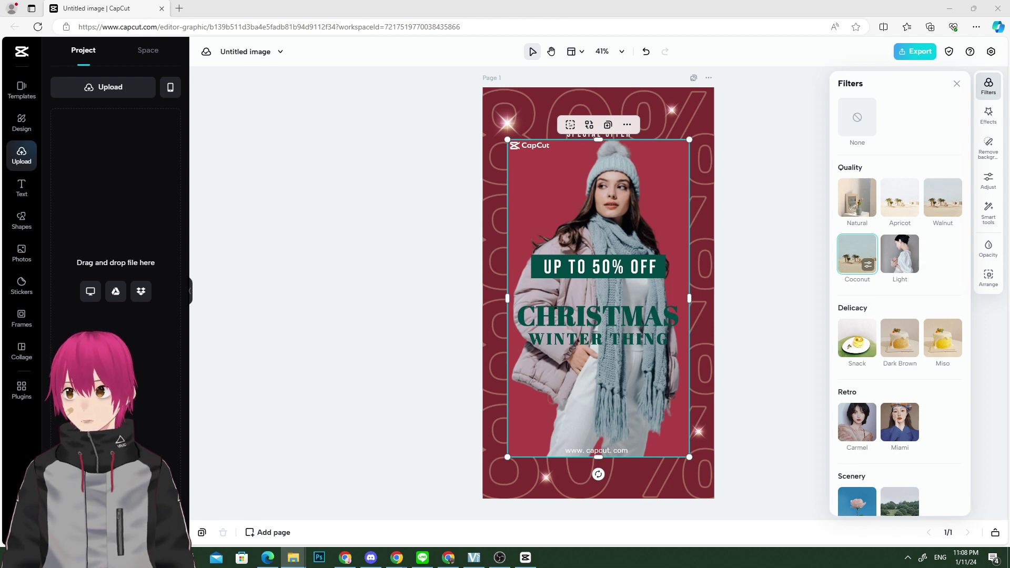
{"action": "left_click_drag", "start_coordinate": [221, 321], "coordinate": [598, 279]}
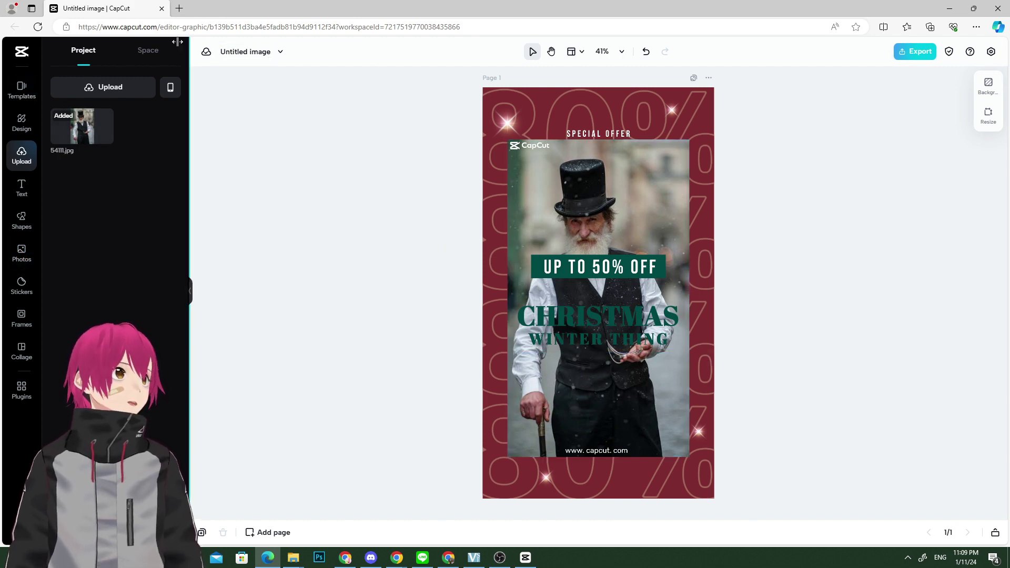
Add the recommended "okay." text style and place it beside the man's top hat.
{"action": "left_click", "coordinate": [21, 190]}
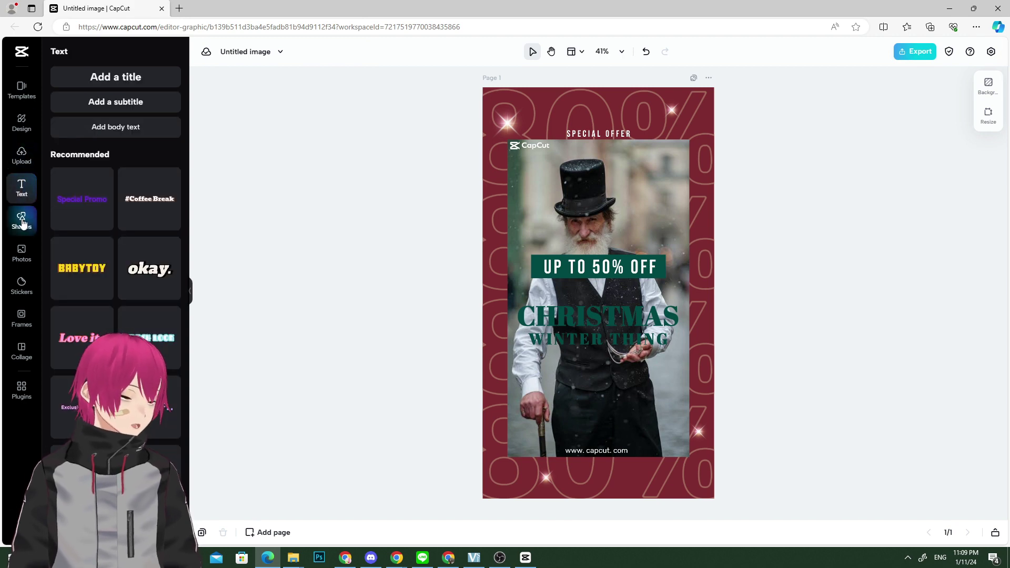
{"action": "left_click", "coordinate": [149, 271]}
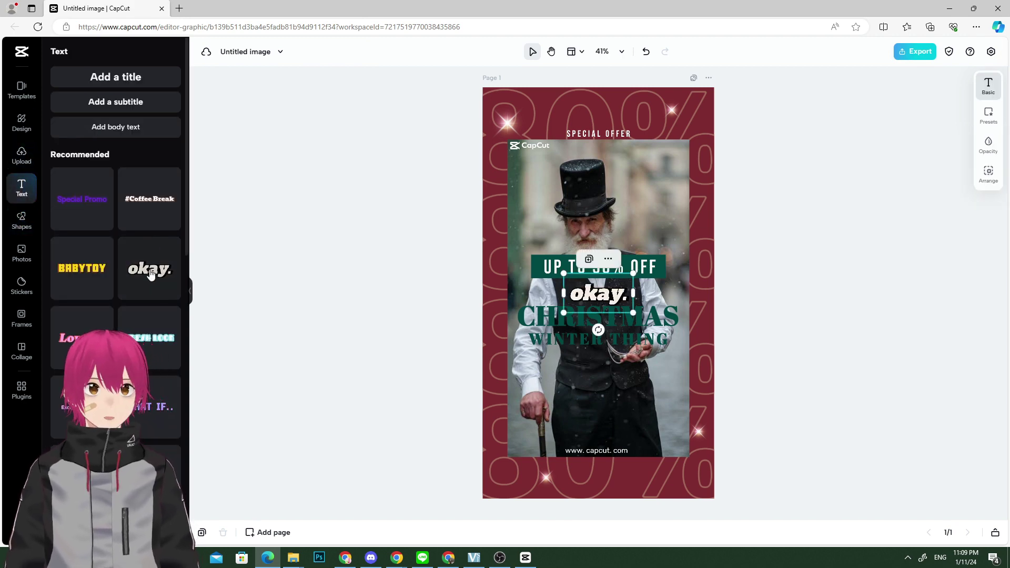
{"action": "left_click_drag", "start_coordinate": [584, 297], "coordinate": [640, 190]}
Add a five-pointed star shape at the photo's upper-left corner and fill it with bright pink.
{"action": "left_click", "coordinate": [22, 219]}
{"action": "scroll", "coordinate": [116, 237], "scroll_direction": "down", "scroll_amount": 5}
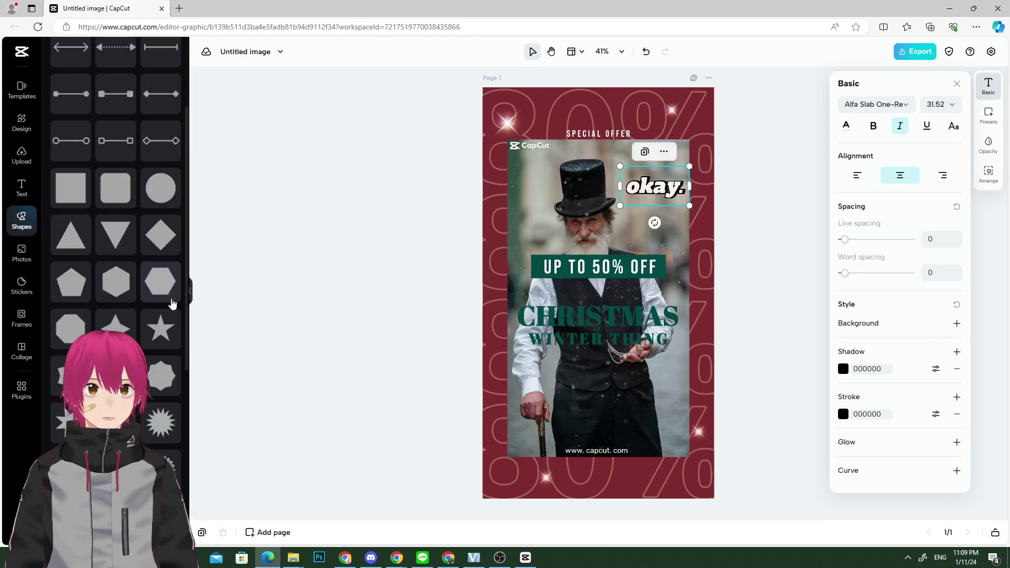
{"action": "left_click", "coordinate": [160, 232]}
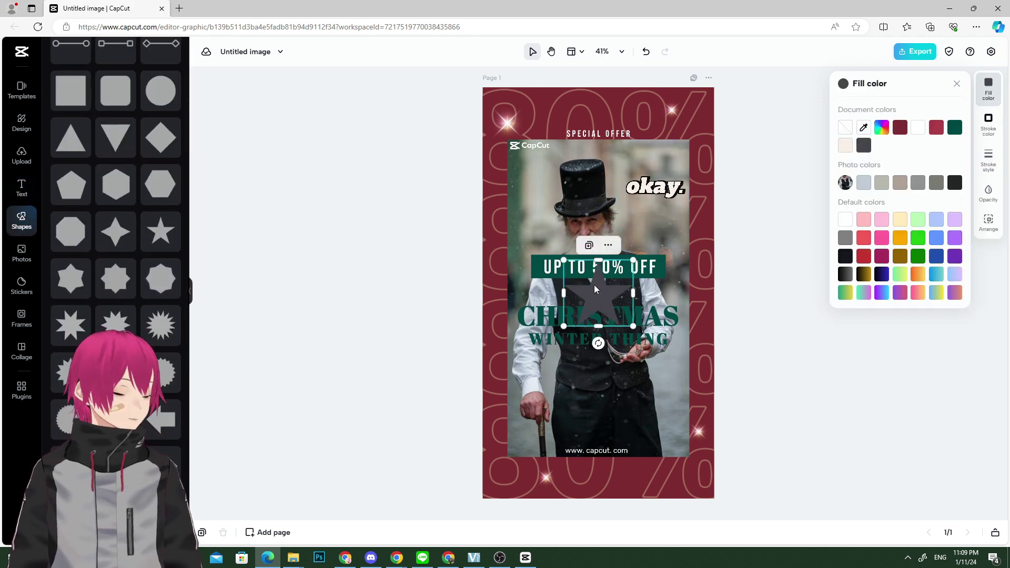
{"action": "left_click_drag", "start_coordinate": [595, 285], "coordinate": [541, 179]}
{"action": "left_click", "coordinate": [887, 238]}
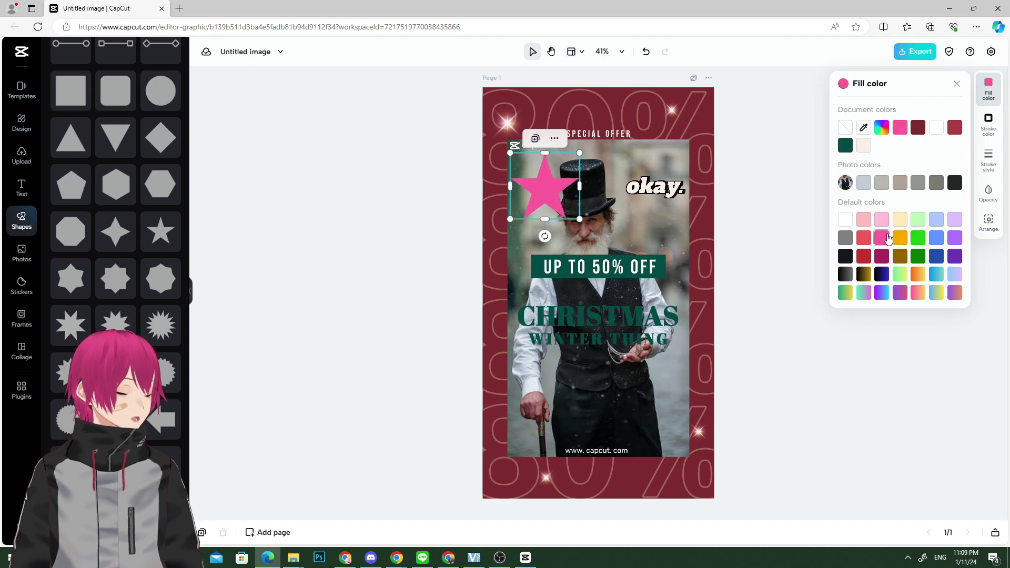
Add the stock photo of the steak plate and use it to replace the template's main picture.
{"action": "left_click", "coordinate": [21, 257]}
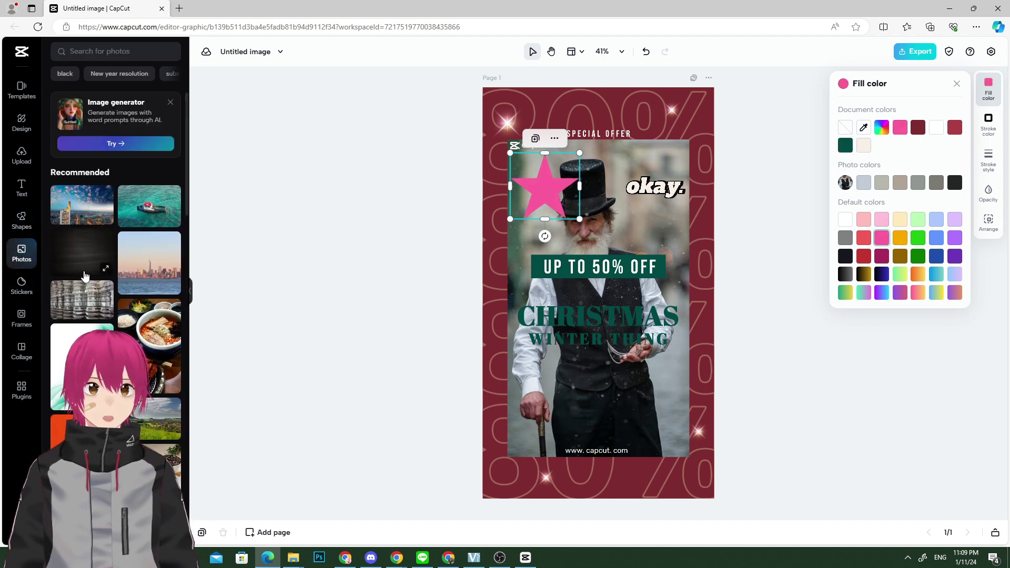
{"action": "scroll", "coordinate": [124, 273], "scroll_direction": "down", "scroll_amount": 5}
{"action": "scroll", "coordinate": [125, 275], "scroll_direction": "down", "scroll_amount": 1}
{"action": "left_click", "coordinate": [131, 253]}
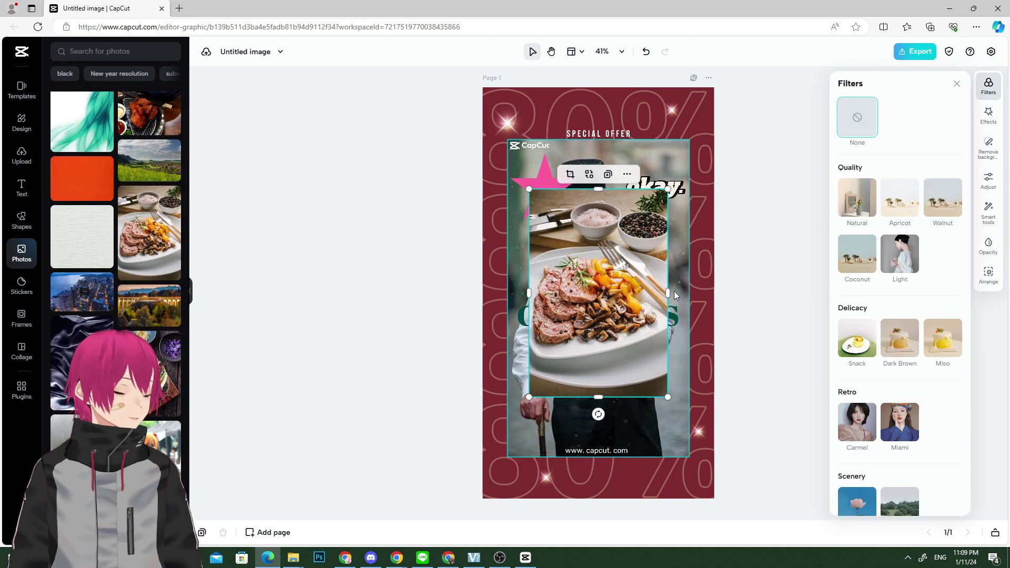
{"action": "left_click_drag", "start_coordinate": [613, 278], "coordinate": [605, 247]}
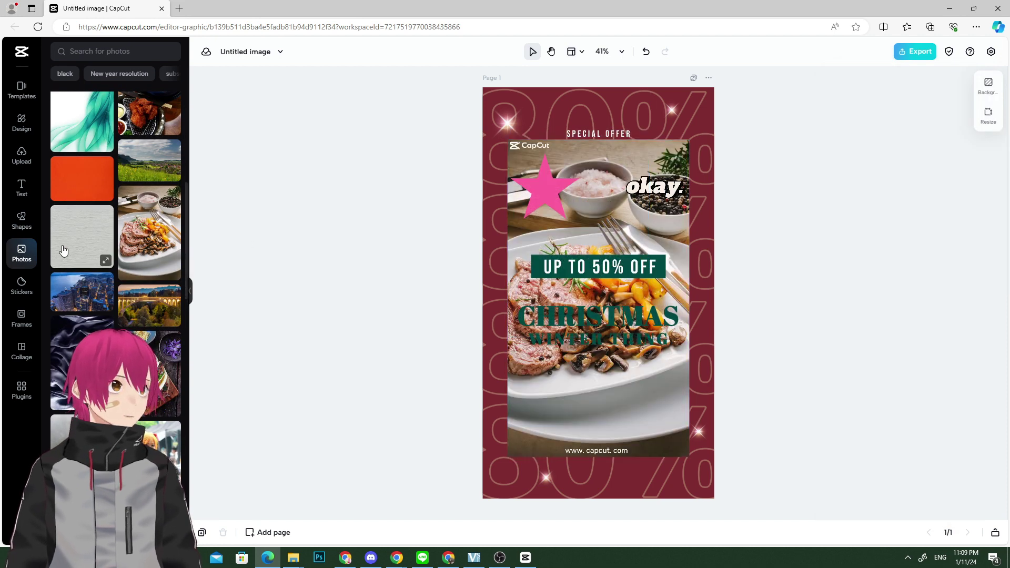
Add the orange bottle sticker from the Happy new year I pack and place it over the pink star.
{"action": "left_click", "coordinate": [21, 284]}
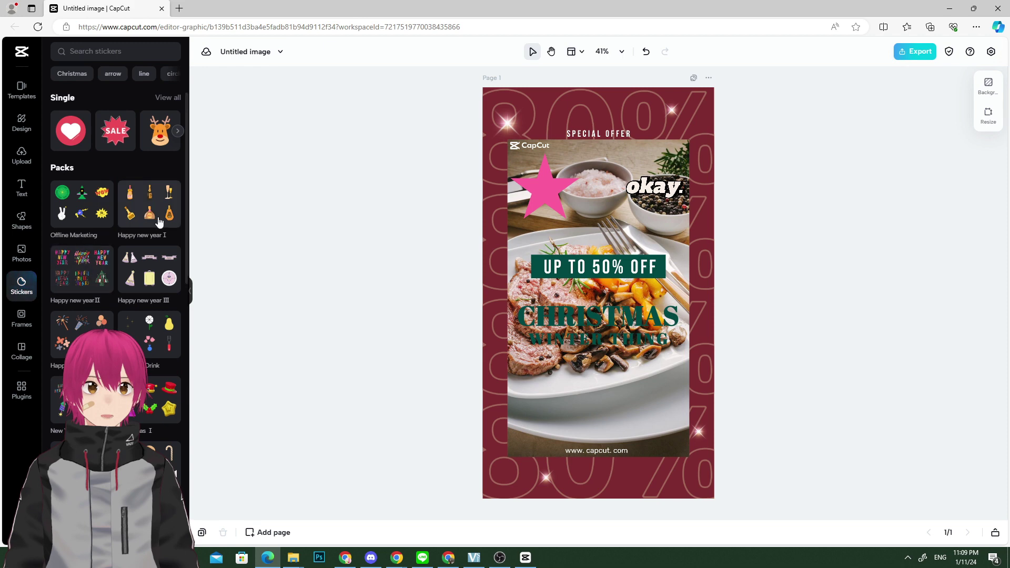
{"action": "scroll", "coordinate": [165, 150], "scroll_direction": "down", "scroll_amount": 1}
{"action": "left_click", "coordinate": [165, 143]}
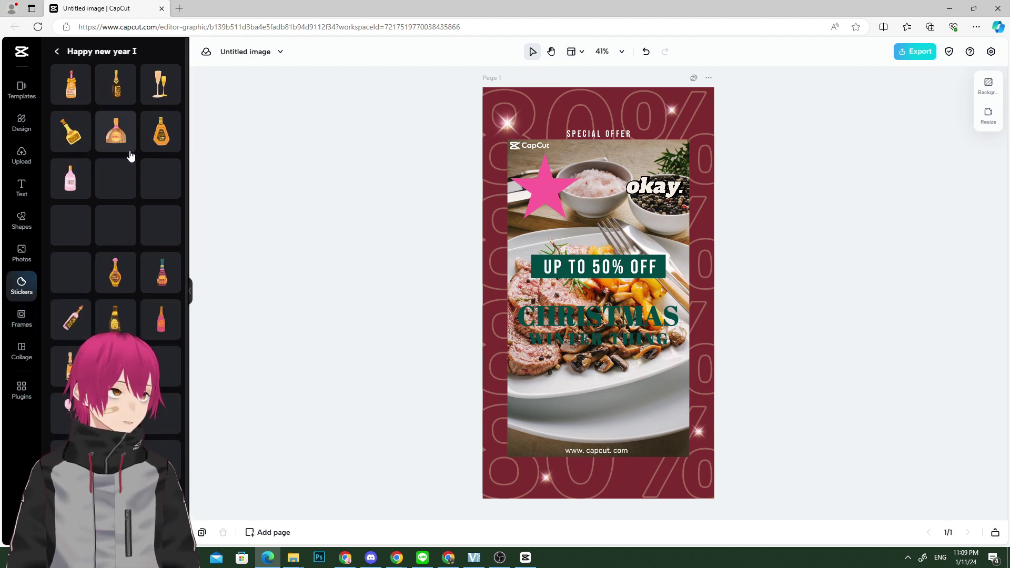
{"action": "left_click", "coordinate": [160, 131]}
{"action": "left_click_drag", "start_coordinate": [603, 296], "coordinate": [565, 180]}
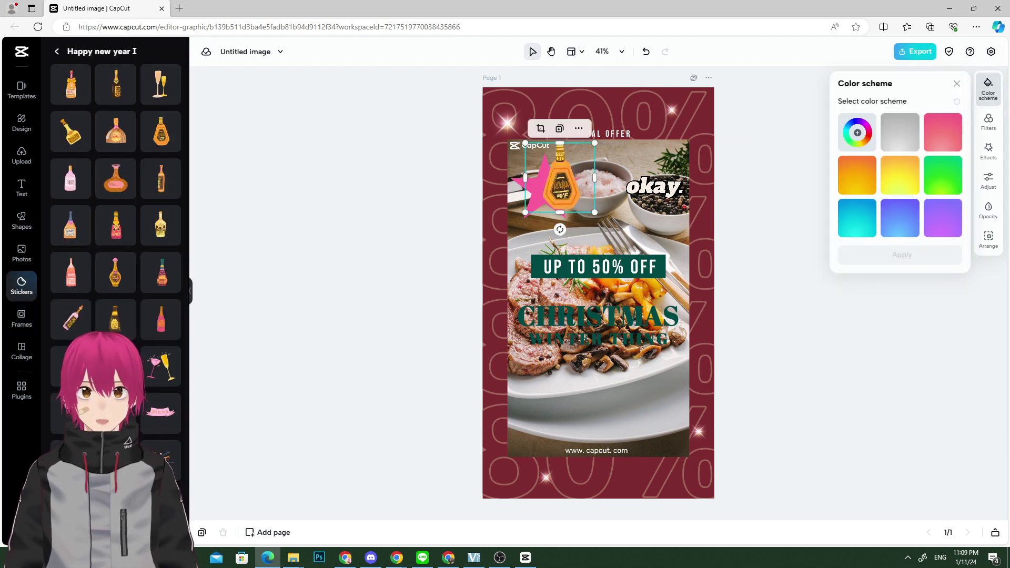
Add a dark landscape frame from Polaroids and photo frames and place it above the star.
{"action": "left_click", "coordinate": [12, 321]}
{"action": "left_click", "coordinate": [149, 268]}
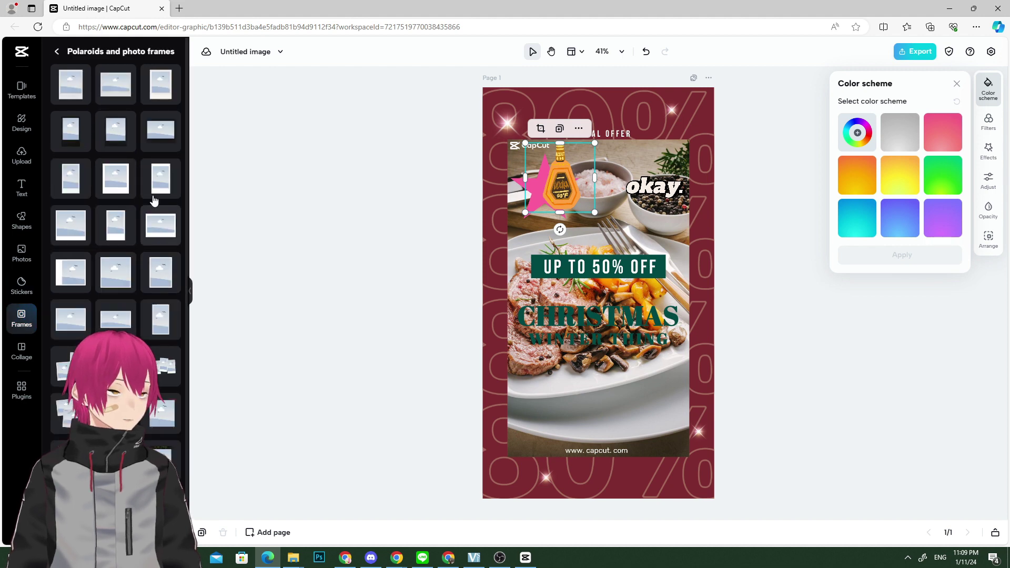
{"action": "left_click", "coordinate": [161, 134]}
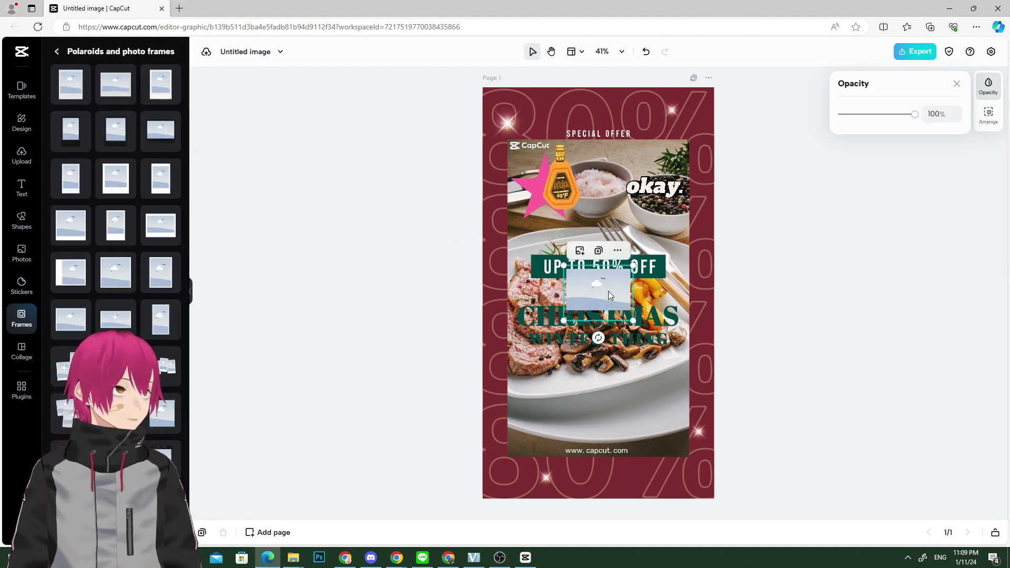
{"action": "left_click_drag", "start_coordinate": [586, 282], "coordinate": [564, 128]}
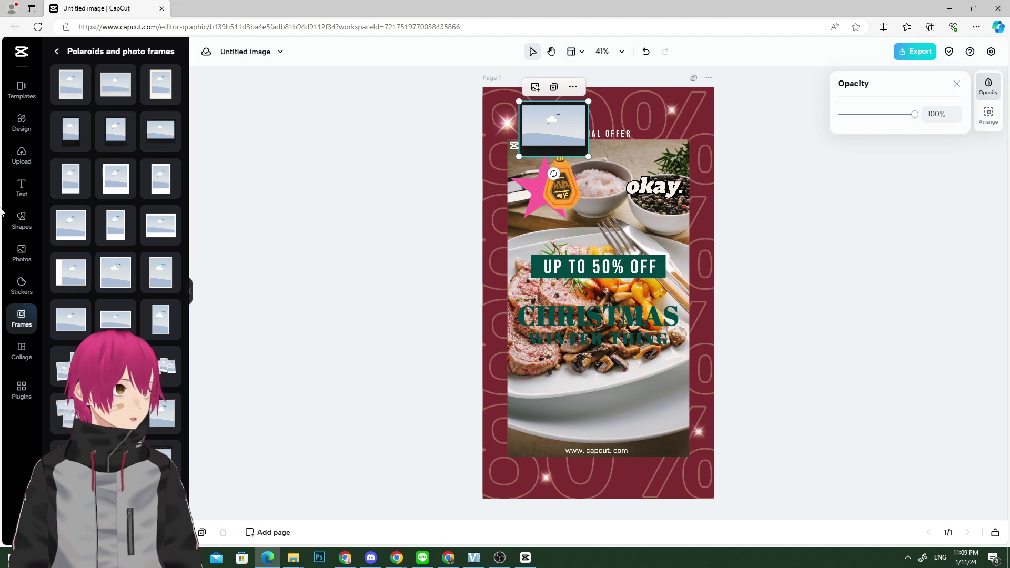
Fill the frame with the food bowl stock photo, moving the bottle sticker onto the CHRISTMAS title and the steak photo to the page's upper-left corner.
{"action": "left_click", "coordinate": [22, 253]}
{"action": "left_click_drag", "start_coordinate": [150, 233], "coordinate": [587, 134]}
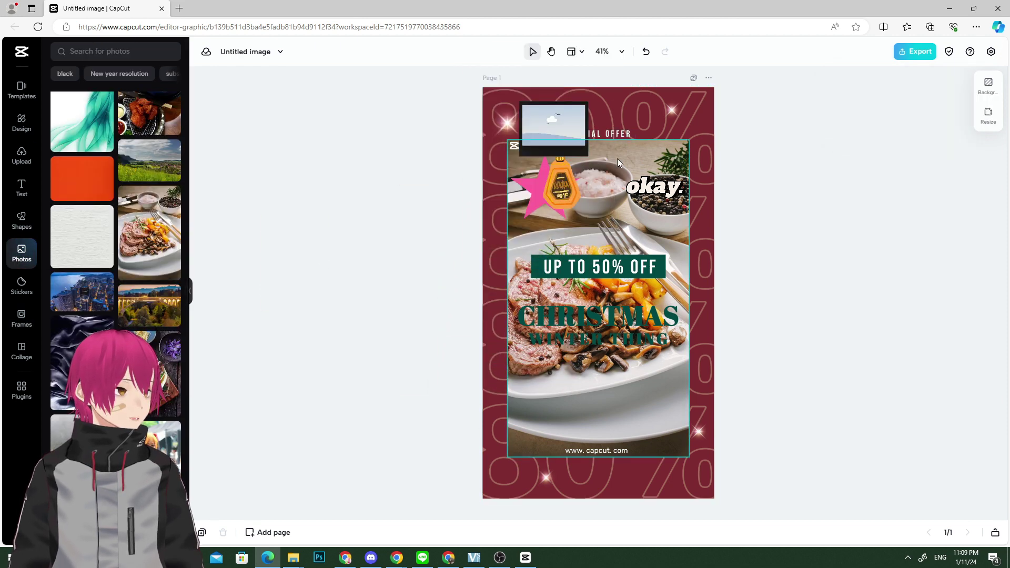
{"action": "left_click", "coordinate": [591, 201]}
{"action": "left_click_drag", "start_coordinate": [591, 201], "coordinate": [591, 294]}
{"action": "left_click_drag", "start_coordinate": [150, 113], "coordinate": [537, 142]}
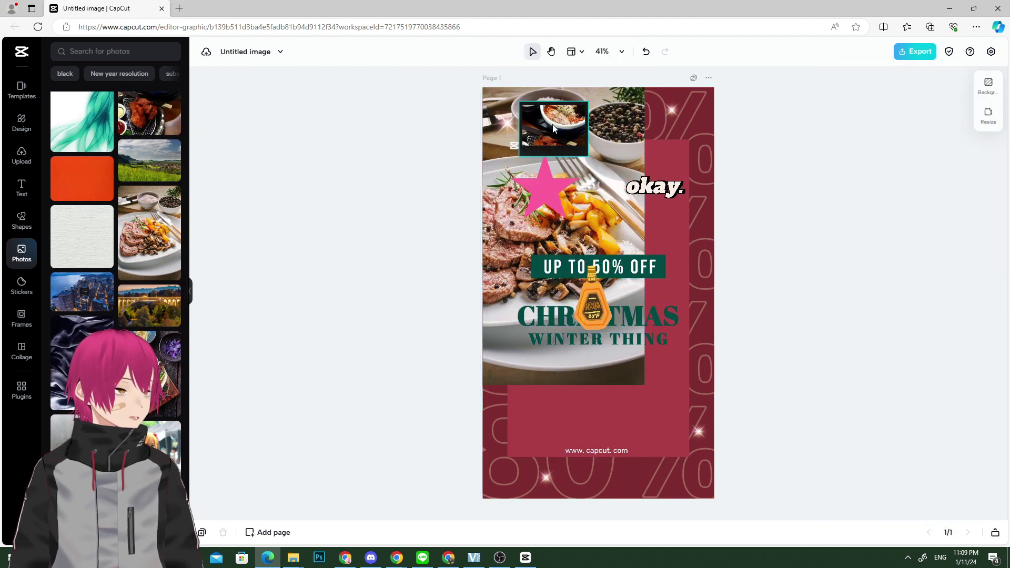
Add a collage grid layout that covers the whole page behind the other elements.
{"action": "left_click", "coordinate": [22, 284]}
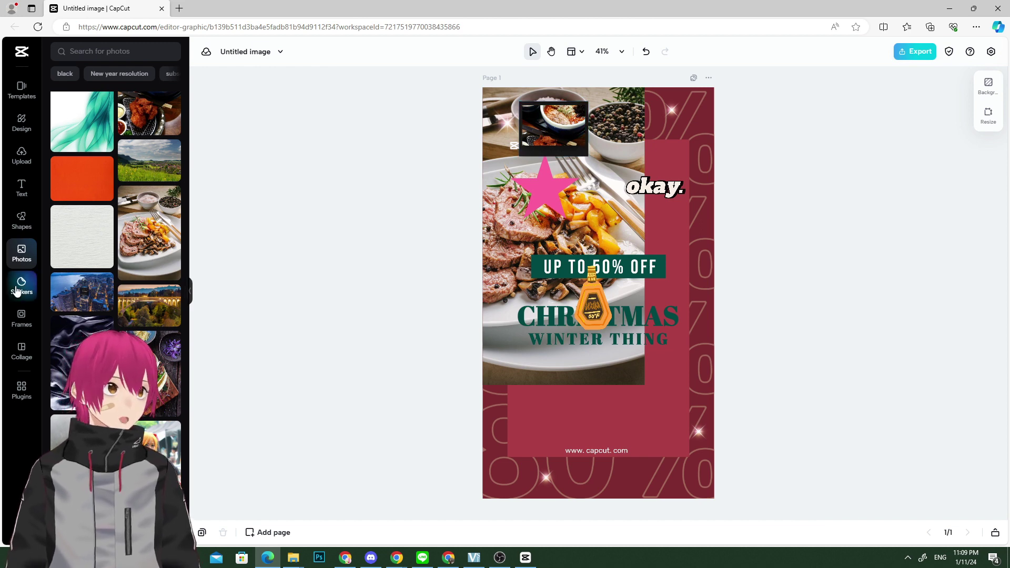
{"action": "left_click", "coordinate": [24, 329]}
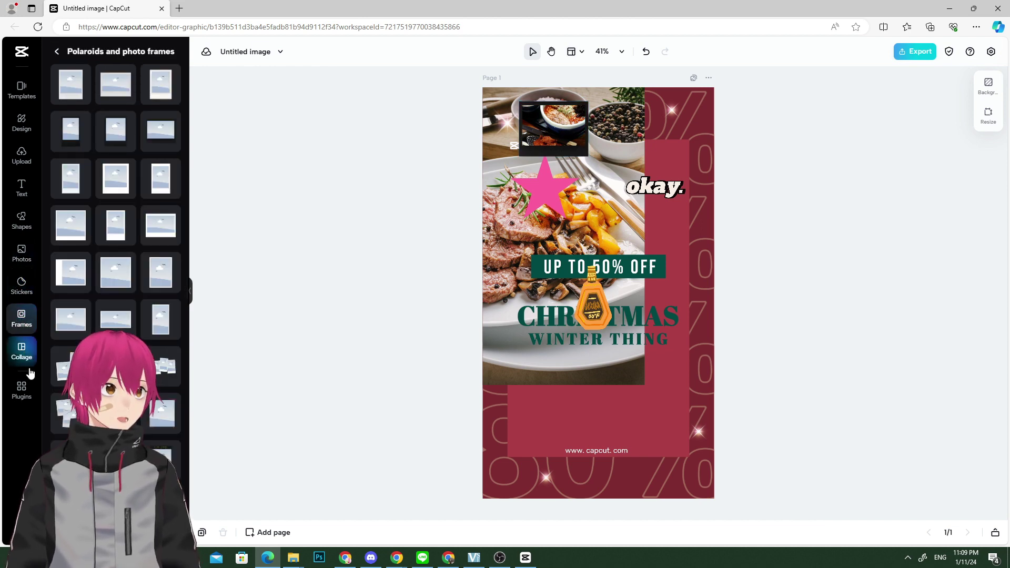
{"action": "left_click", "coordinate": [30, 370]}
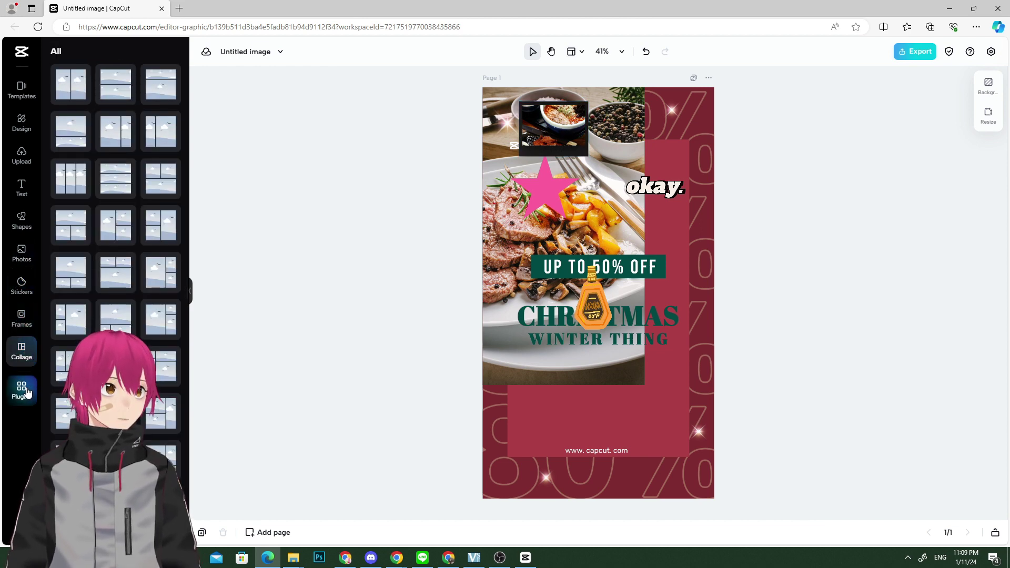
{"action": "left_click", "coordinate": [107, 241]}
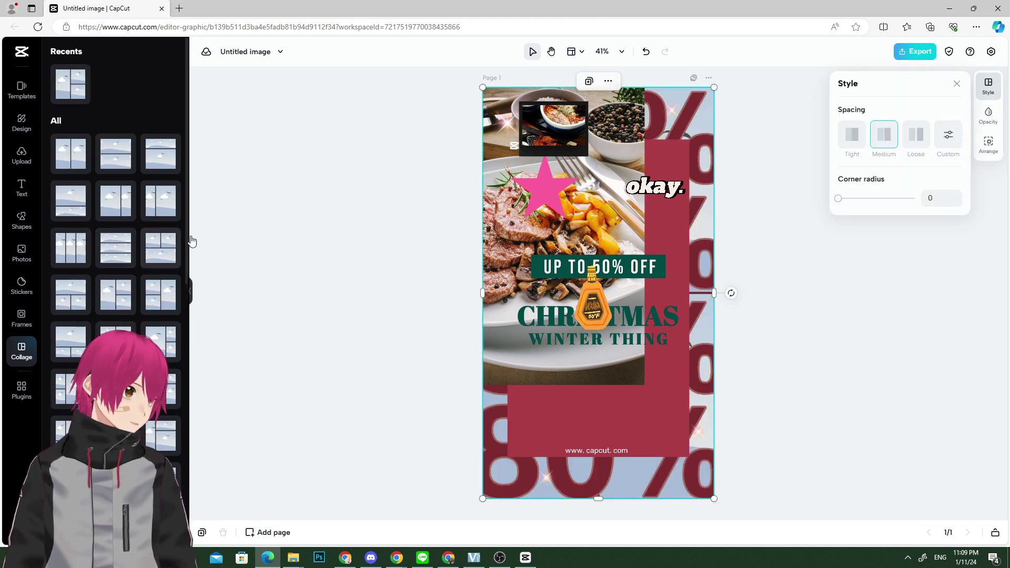
View the image editor's available plugins and close its browser window to return to the desktop home screen.
{"action": "left_click", "coordinate": [22, 390]}
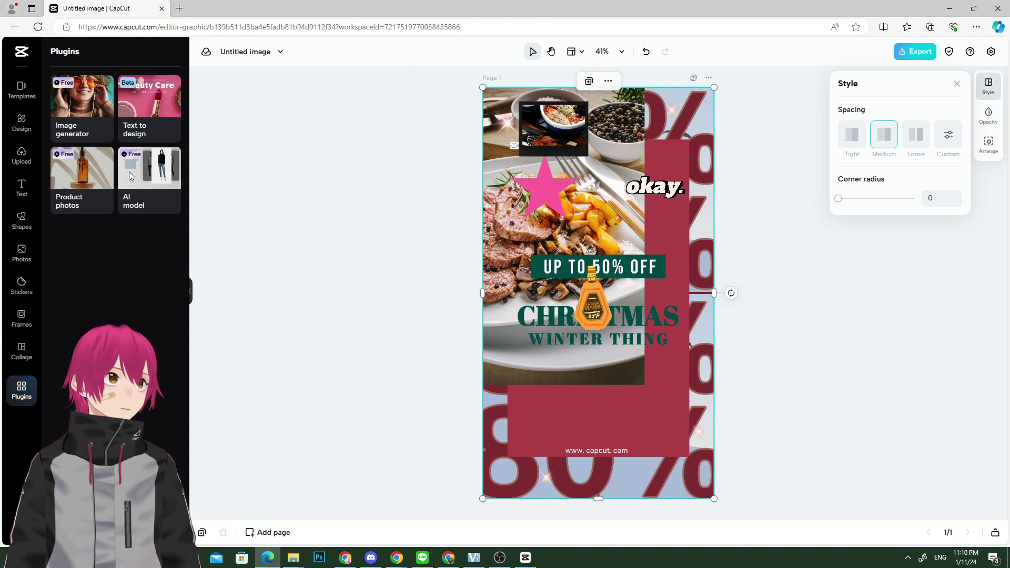
{"action": "mouse_move", "coordinate": [90, 106]}
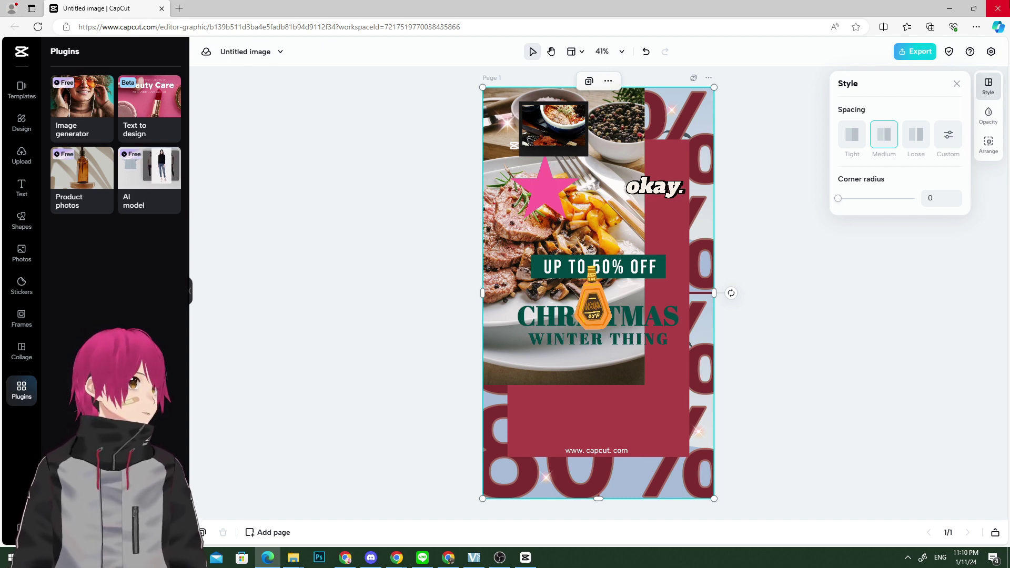
{"action": "left_click", "coordinate": [997, 9]}
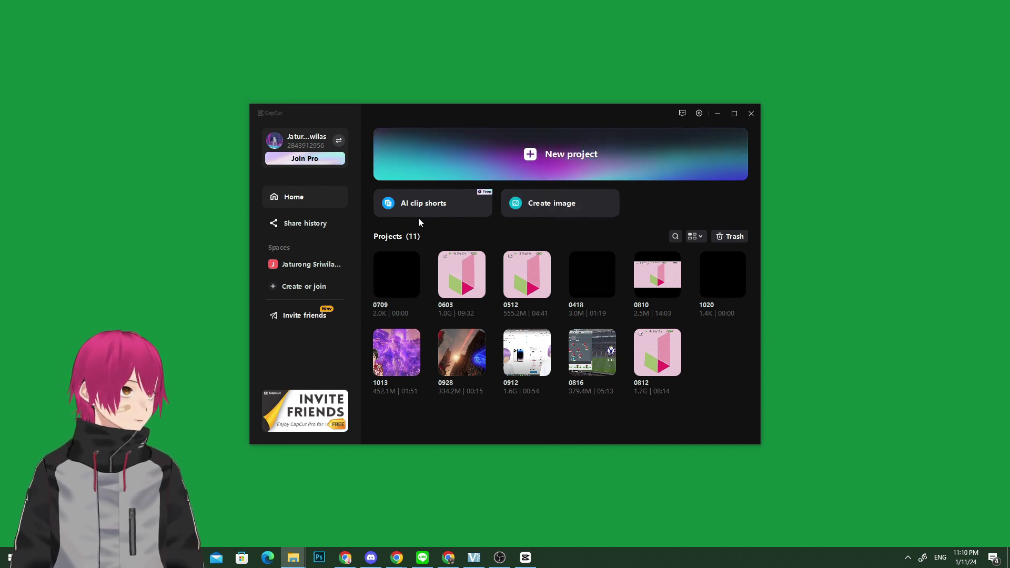
Create a new video project and import the photo 54109.jpg and the football match video from File Explorer.
{"action": "left_click", "coordinate": [531, 156]}
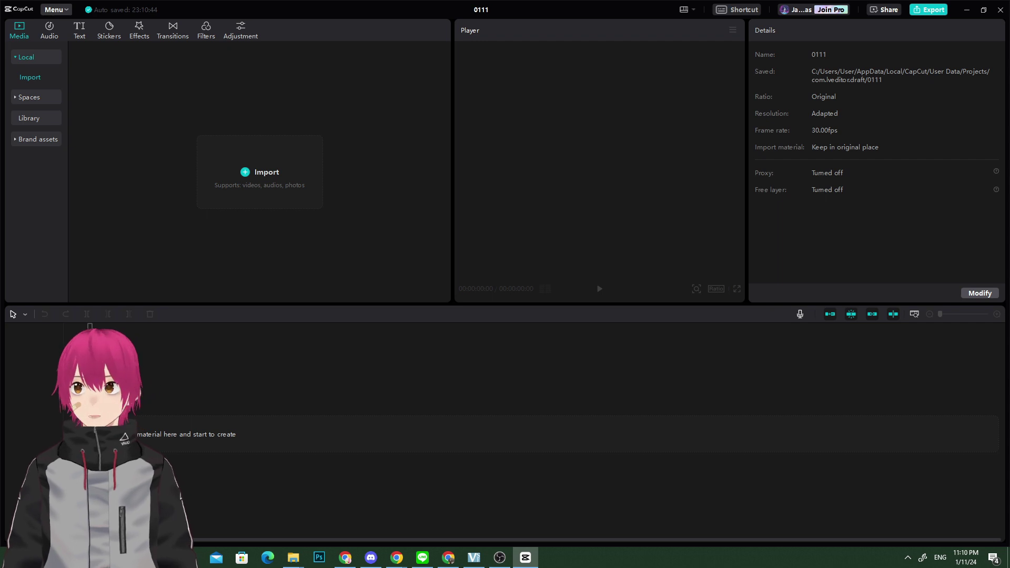
{"action": "left_click_drag", "start_coordinate": [33, 175], "coordinate": [282, 163]}
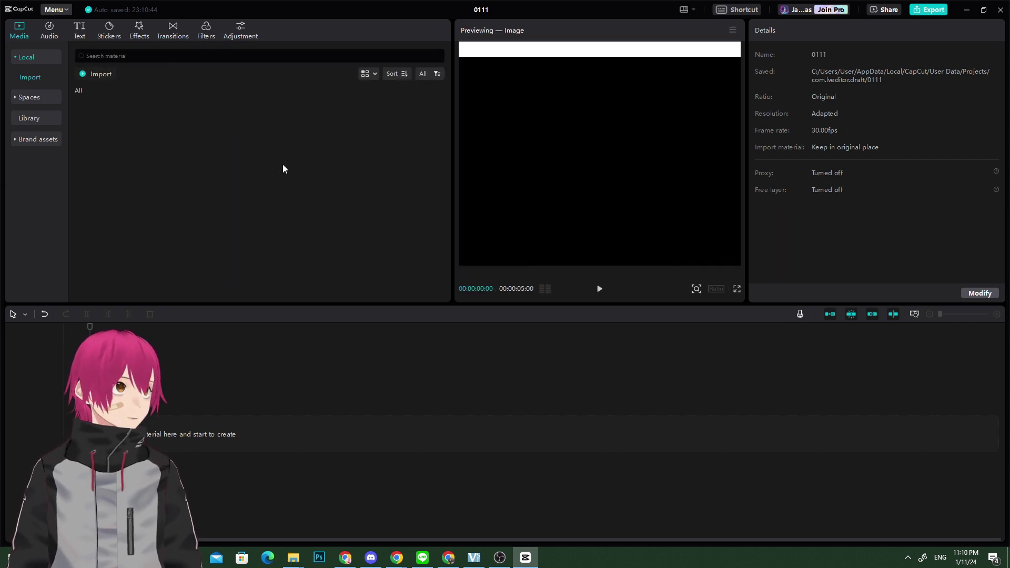
{"action": "left_click", "coordinate": [153, 121]}
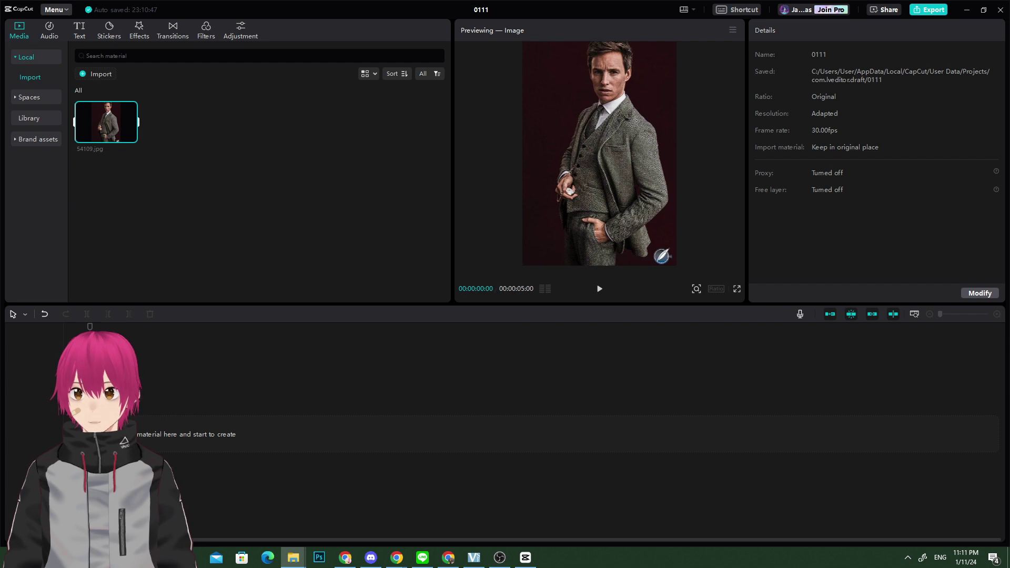
{"action": "left_click_drag", "start_coordinate": [74, 173], "coordinate": [158, 169]}
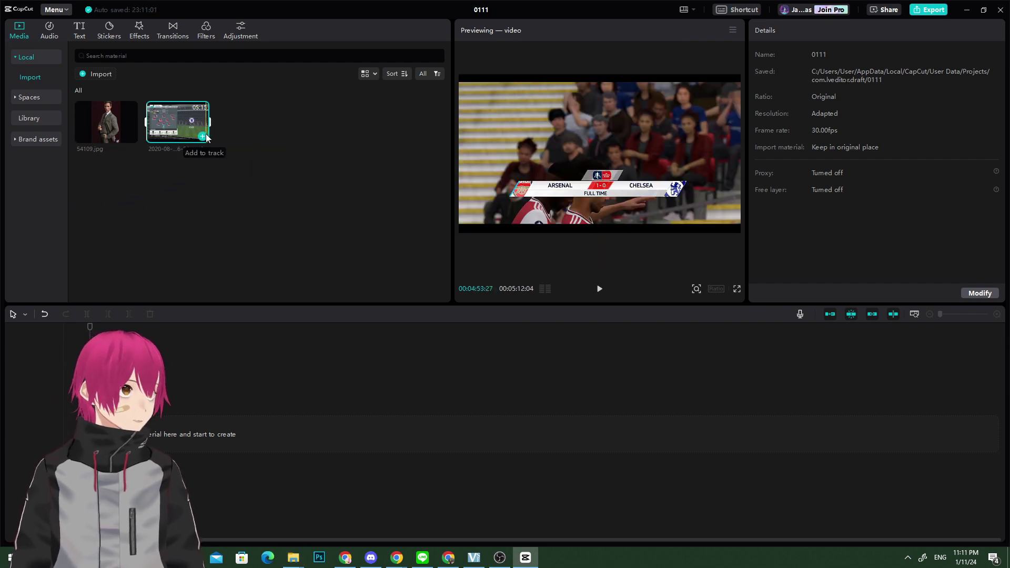
Add the football match video to the timeline and move the playhead to about 00:02:23.
{"action": "left_click", "coordinate": [205, 136]}
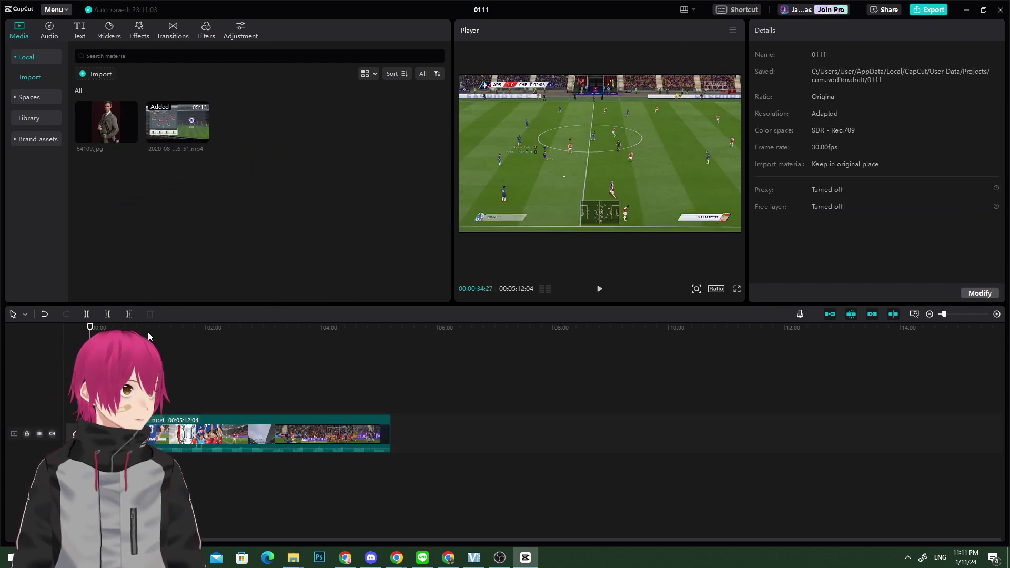
{"action": "left_click", "coordinate": [194, 333]}
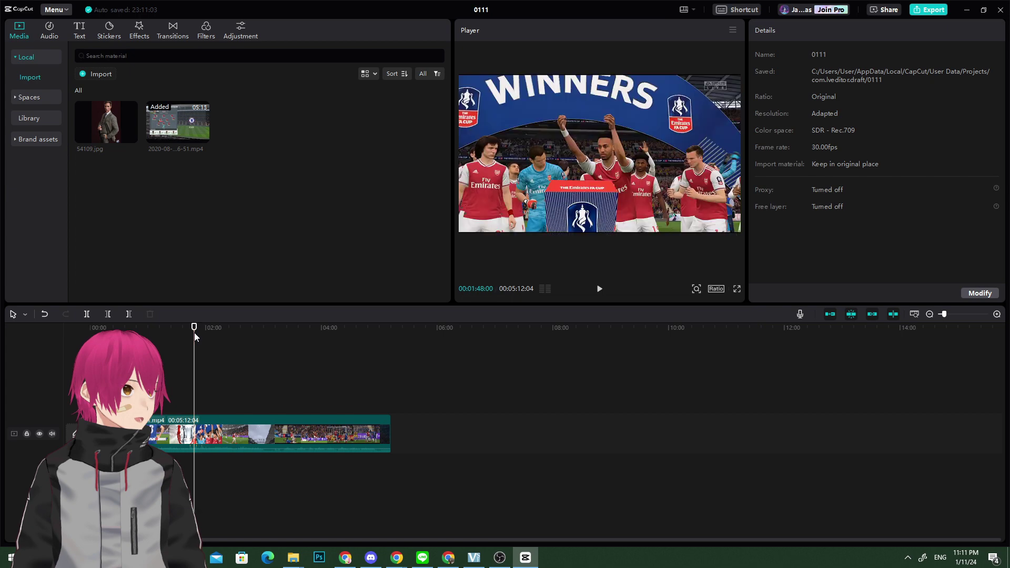
{"action": "left_click", "coordinate": [229, 337]}
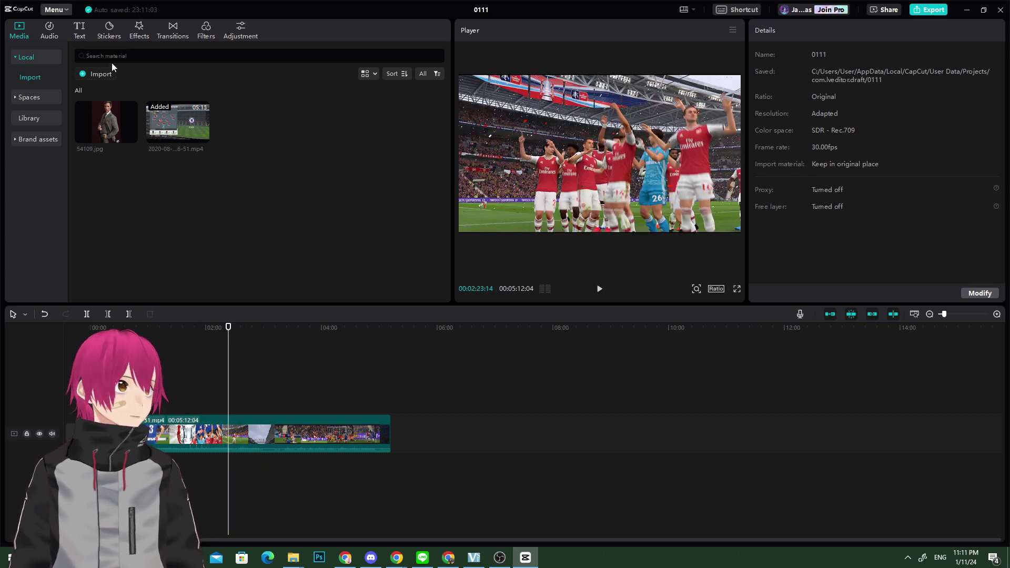
Browse the media in the cloud space and the stock library, from trending clips through green screens and backgrounds to intro and end clips.
{"action": "left_click", "coordinate": [43, 95]}
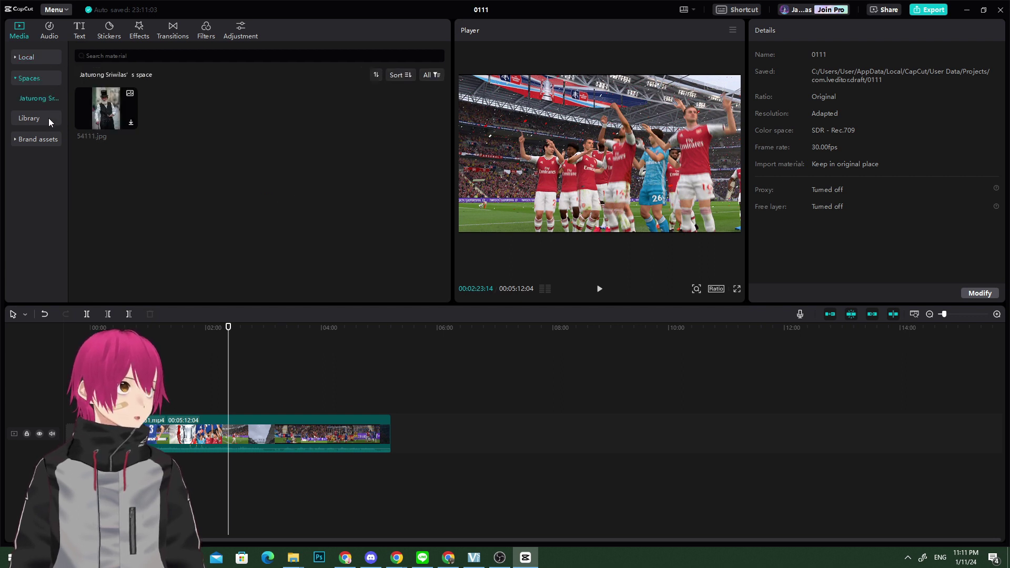
{"action": "left_click", "coordinate": [48, 118]}
{"action": "scroll", "coordinate": [283, 198], "scroll_direction": "down", "scroll_amount": 10}
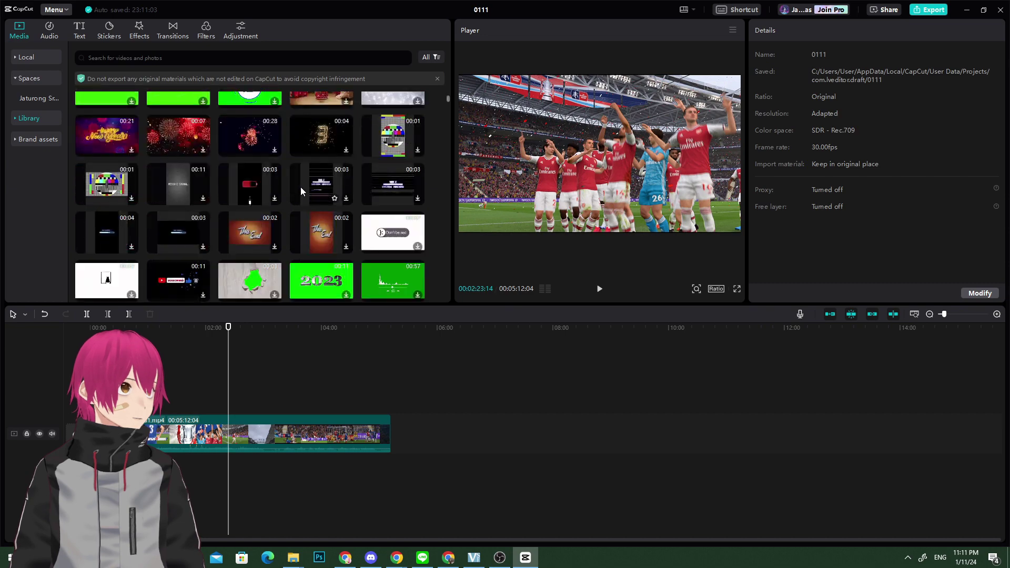
{"action": "scroll", "coordinate": [313, 216], "scroll_direction": "down", "scroll_amount": 3}
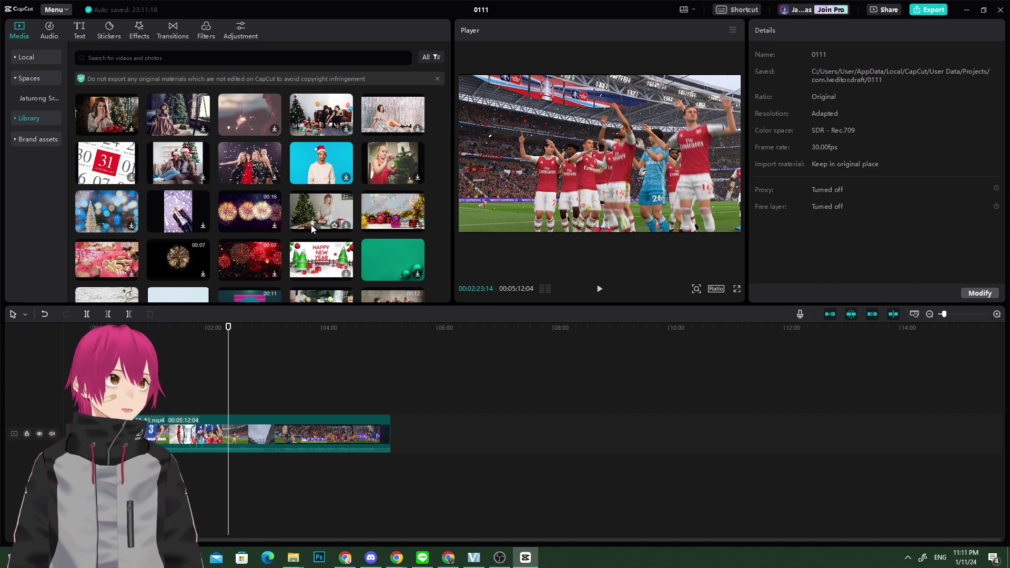
{"action": "scroll", "coordinate": [313, 223], "scroll_direction": "down", "scroll_amount": 3}
{"action": "scroll", "coordinate": [297, 210], "scroll_direction": "down", "scroll_amount": 8}
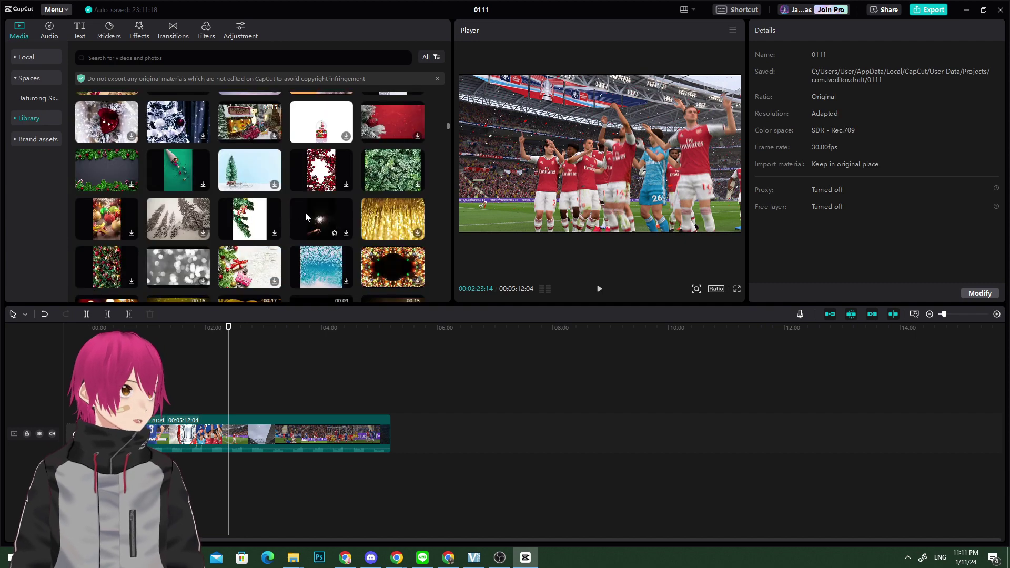
{"action": "scroll", "coordinate": [305, 210], "scroll_direction": "down", "scroll_amount": 10}
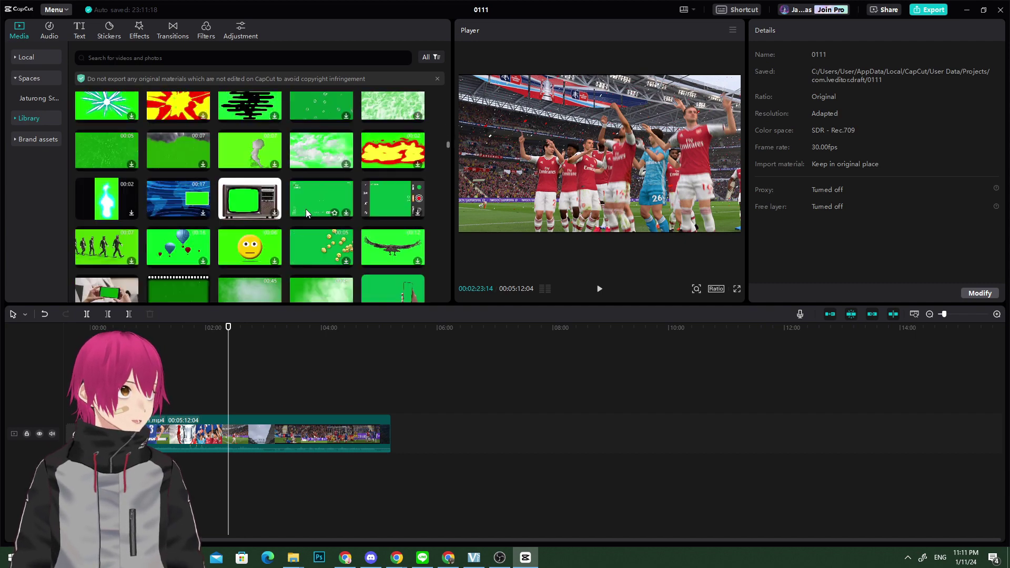
{"action": "scroll", "coordinate": [305, 209], "scroll_direction": "down", "scroll_amount": 10}
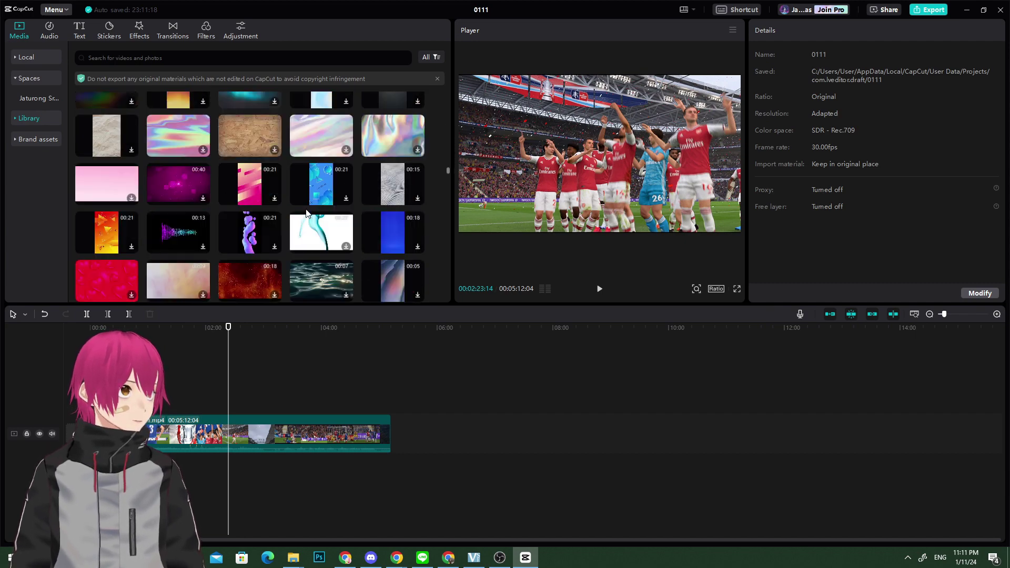
{"action": "scroll", "coordinate": [305, 209], "scroll_direction": "down", "scroll_amount": 10}
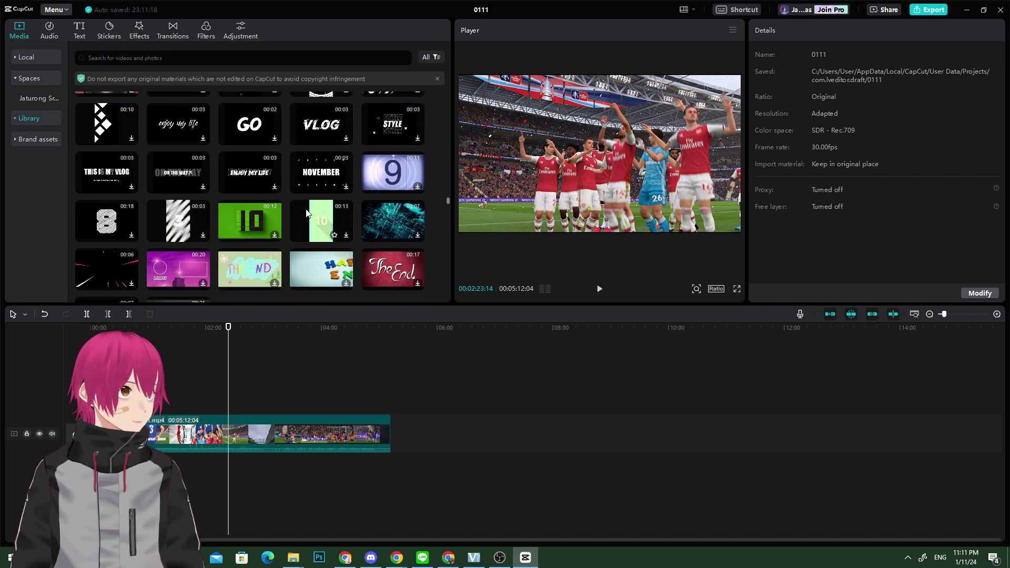
Add the one-second TV test pattern clip from the library's Transitions section before the football video and play the timeline from its start.
{"action": "left_click", "coordinate": [387, 194]}
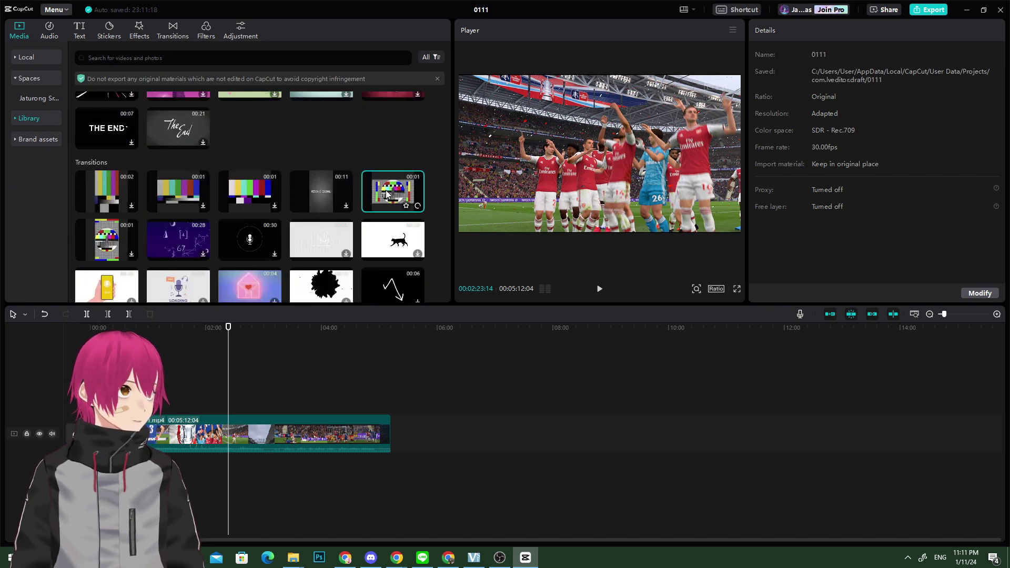
{"action": "left_click", "coordinate": [418, 207]}
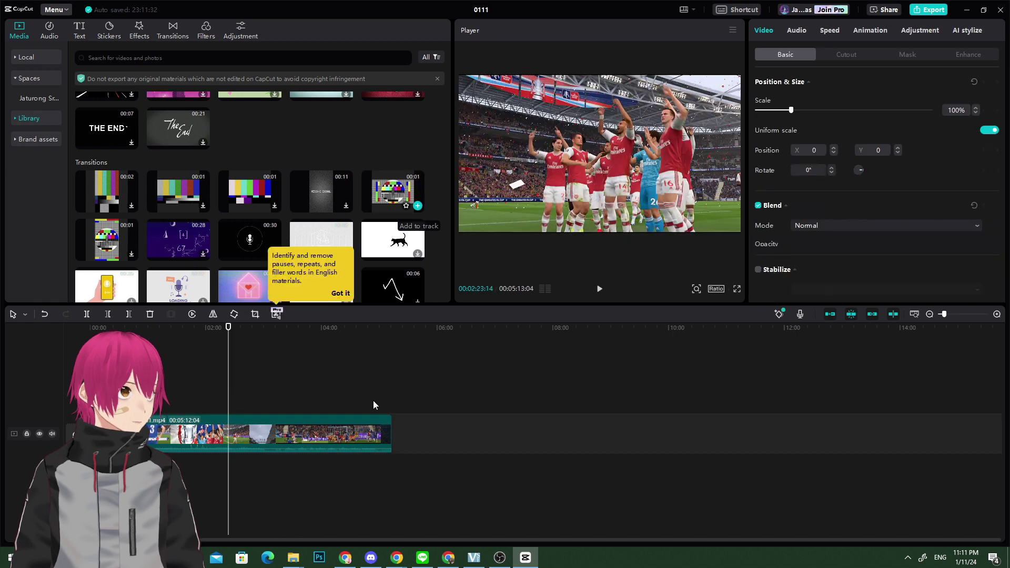
{"action": "left_click_drag", "start_coordinate": [227, 327], "coordinate": [21, 334]}
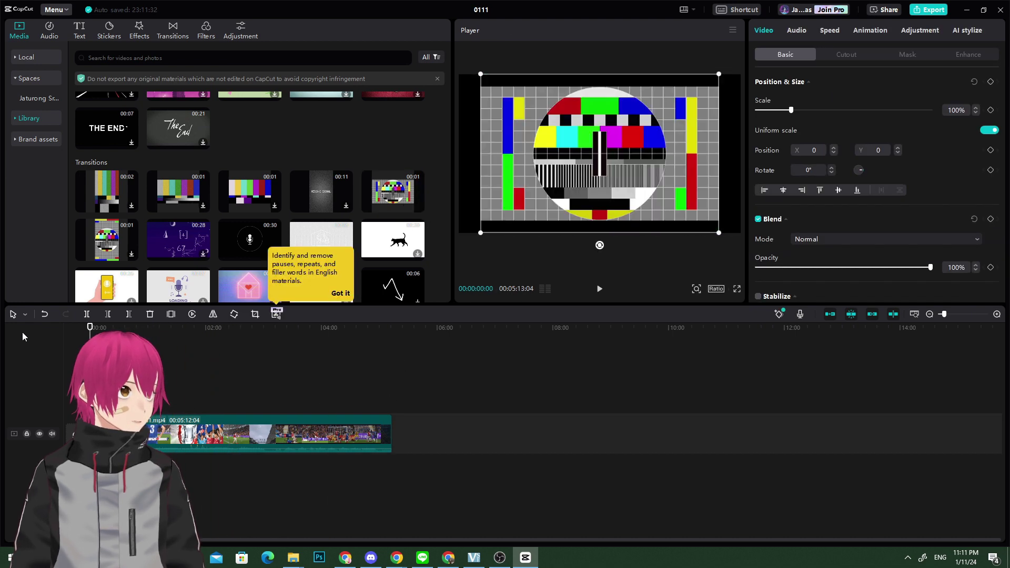
{"action": "key", "text": "space"}
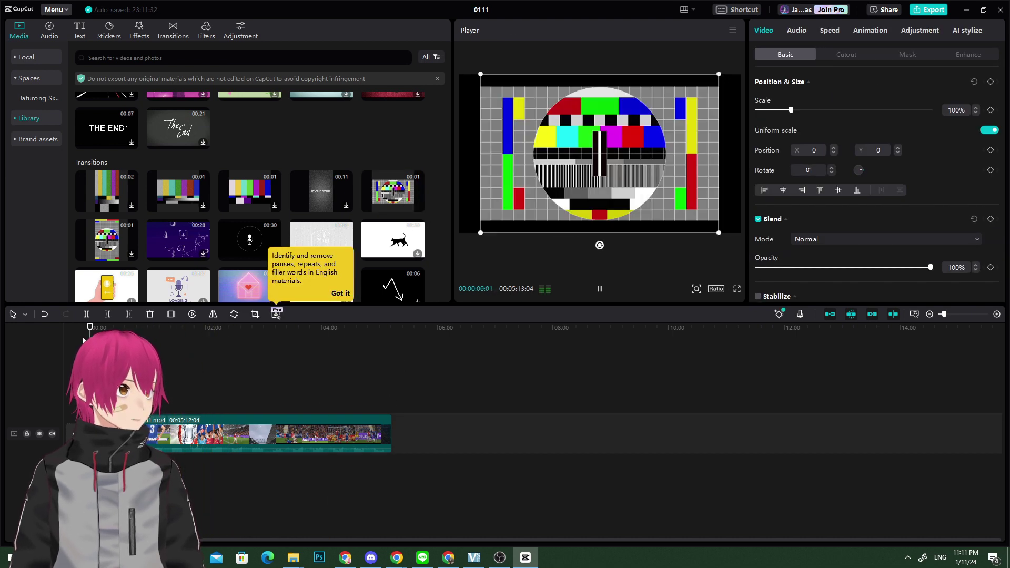
Browse the library's remaining scenery and holiday clips, the brand asset images and the library's category list.
{"action": "scroll", "coordinate": [221, 155], "scroll_direction": "down", "scroll_amount": 15}
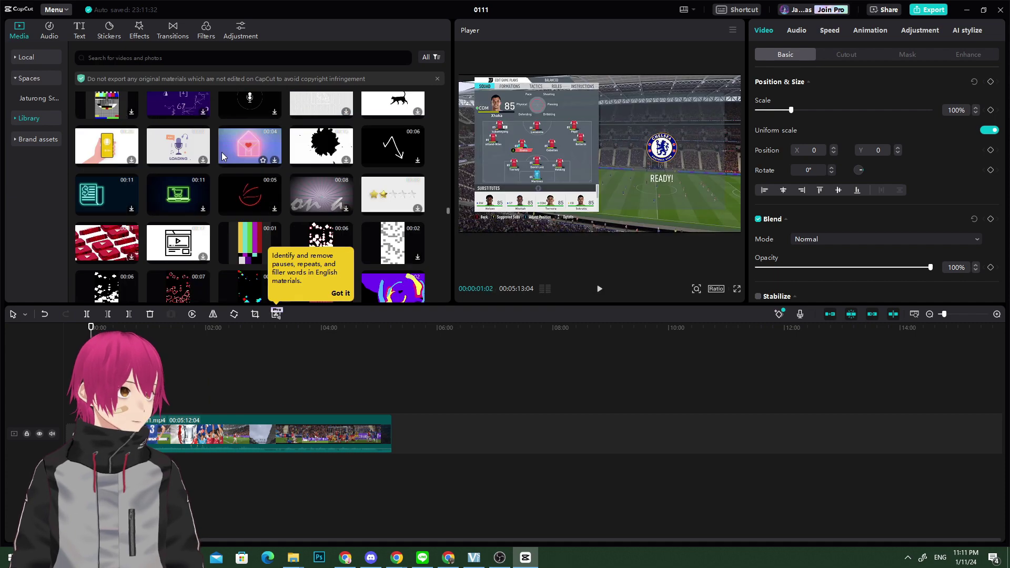
{"action": "scroll", "coordinate": [250, 190], "scroll_direction": "down", "scroll_amount": 10}
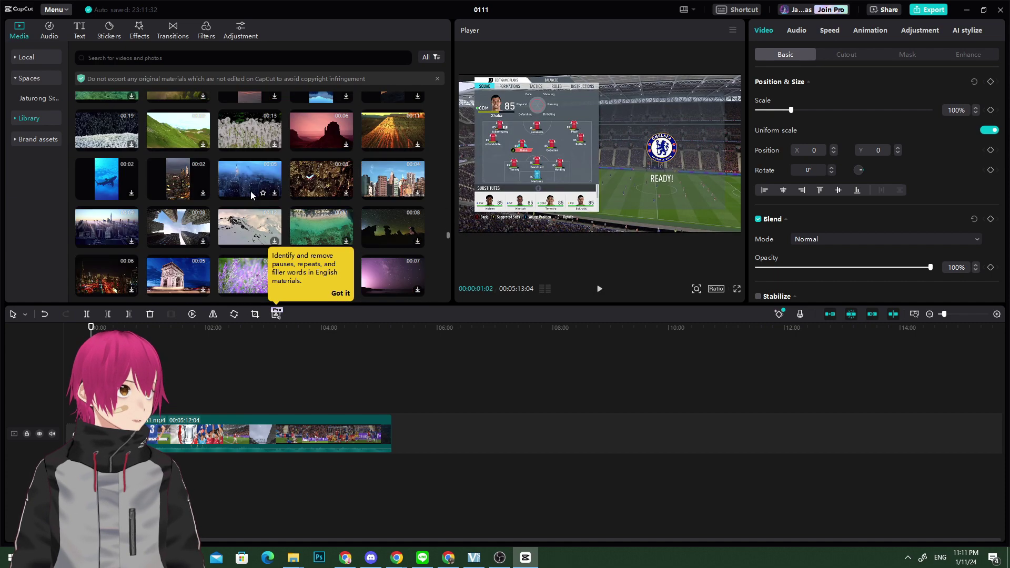
{"action": "scroll", "coordinate": [251, 194], "scroll_direction": "down", "scroll_amount": 3}
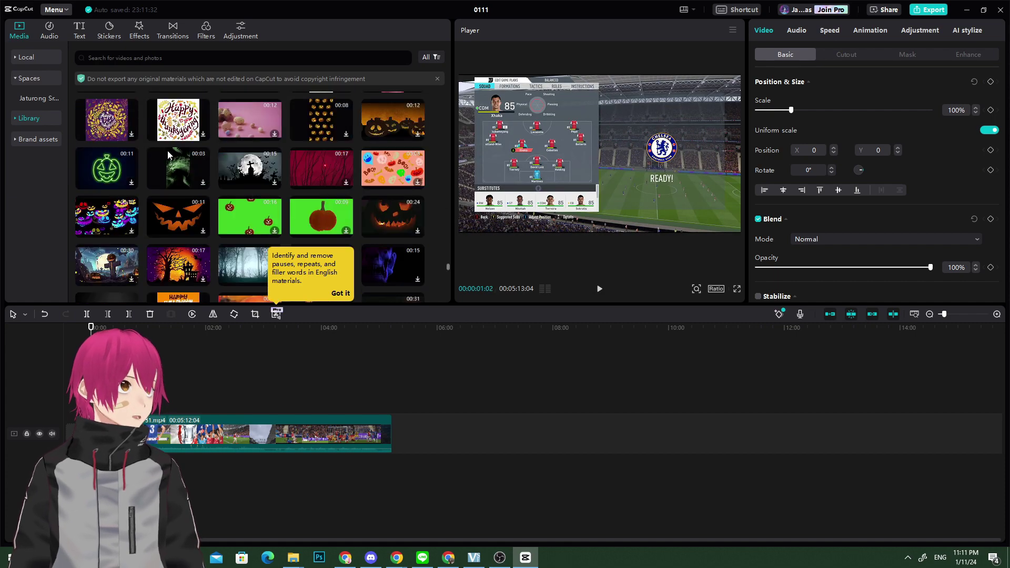
{"action": "left_click", "coordinate": [45, 138]}
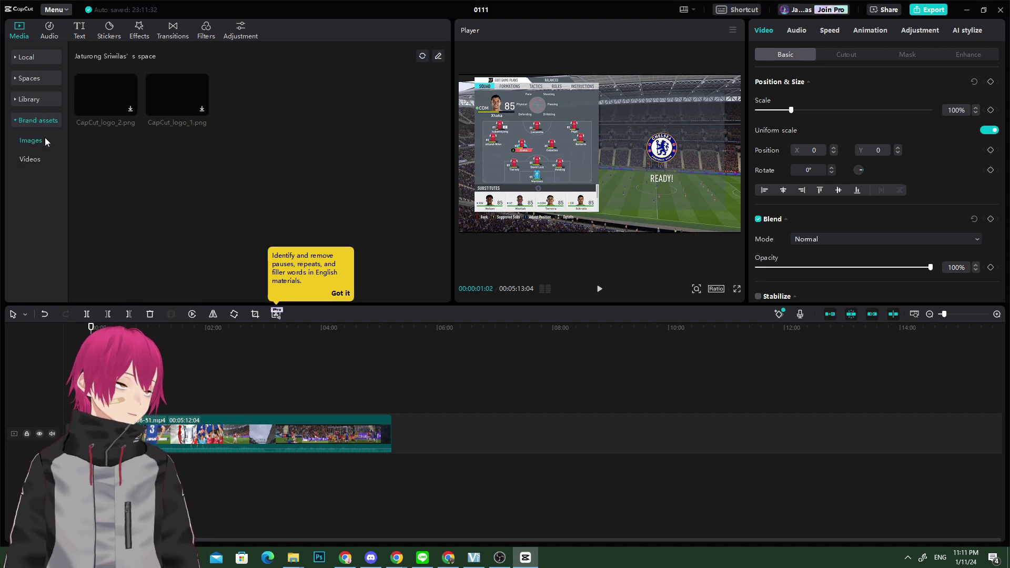
{"action": "left_click", "coordinate": [42, 103]}
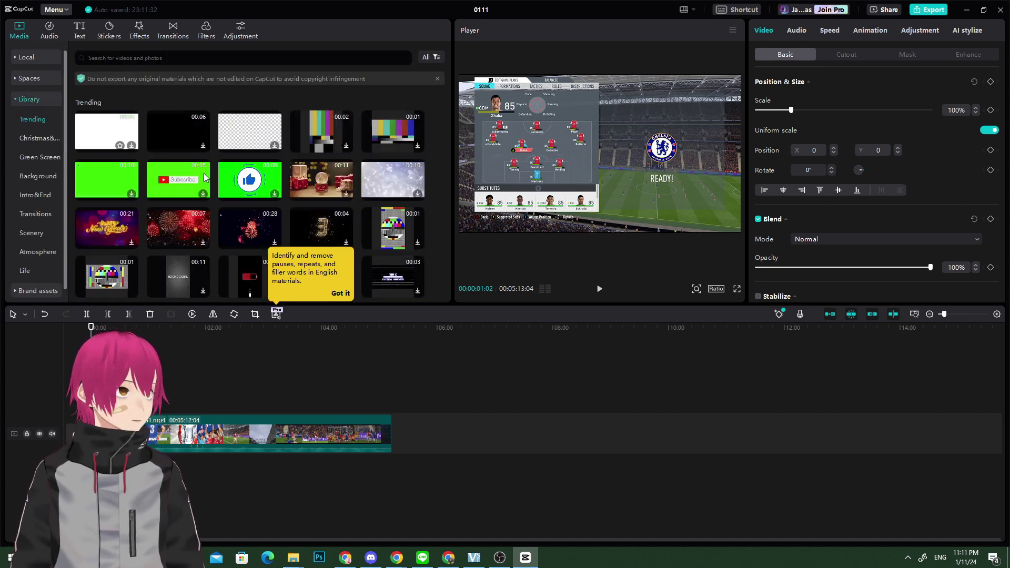
View the available music tracks and sound effects, dismissing the copyright check tip.
{"action": "left_click", "coordinate": [46, 31]}
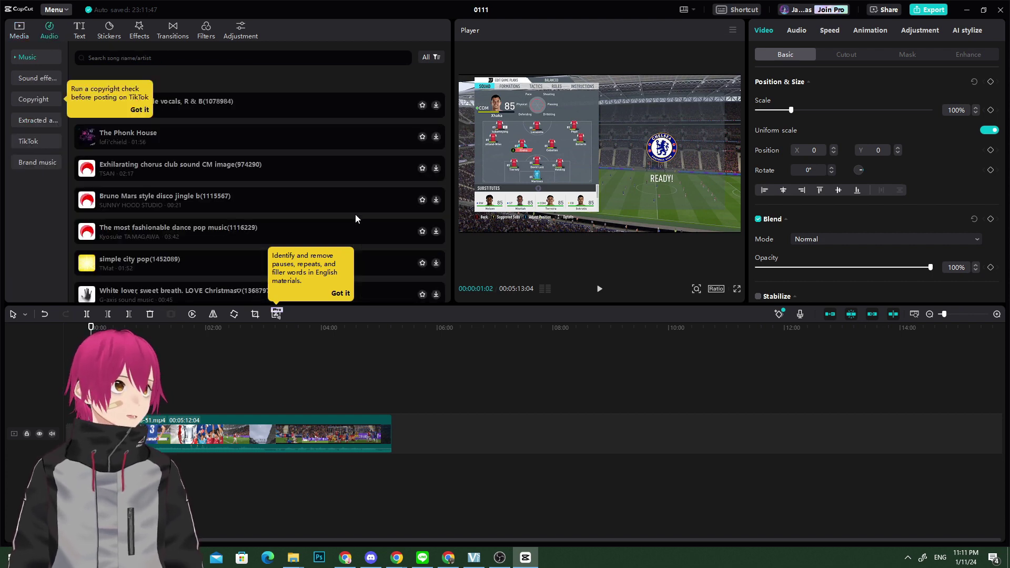
{"action": "left_click", "coordinate": [141, 111]}
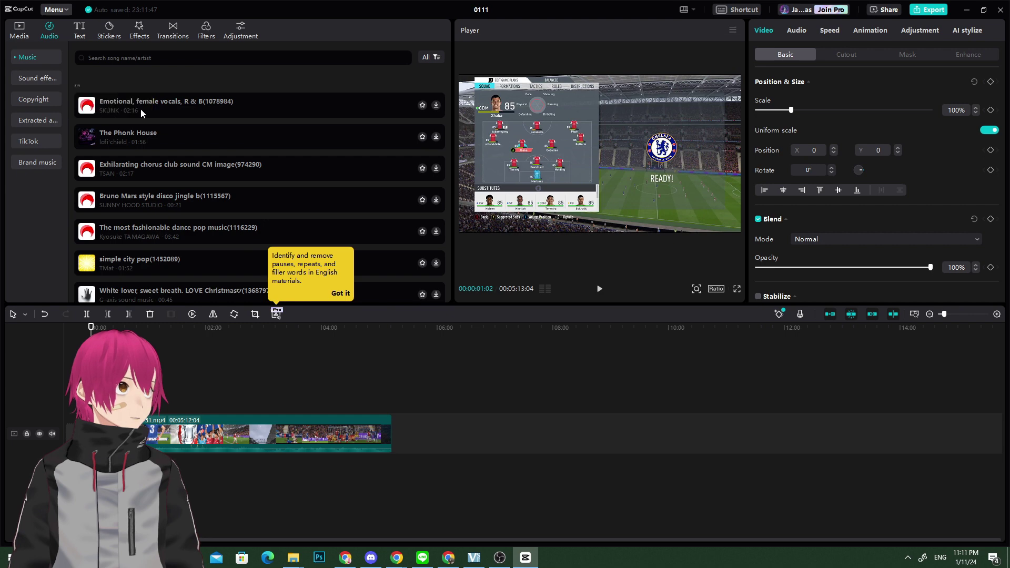
{"action": "left_click", "coordinate": [32, 79]}
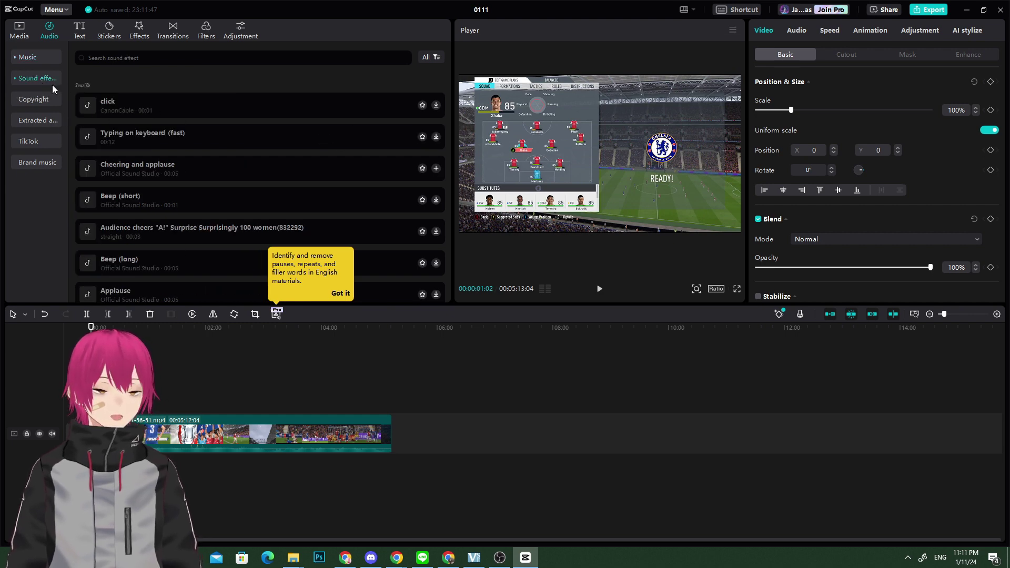
Add the white Abc text style with red and yellow outline from the Basic templates and lengthen its clip on the timeline.
{"action": "left_click", "coordinate": [79, 31]}
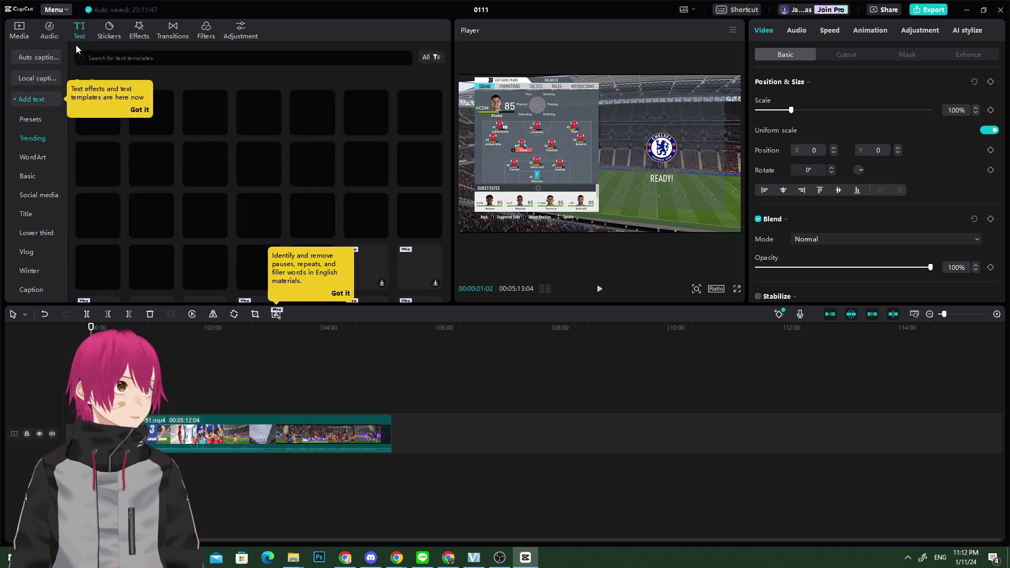
{"action": "left_click", "coordinate": [34, 157]}
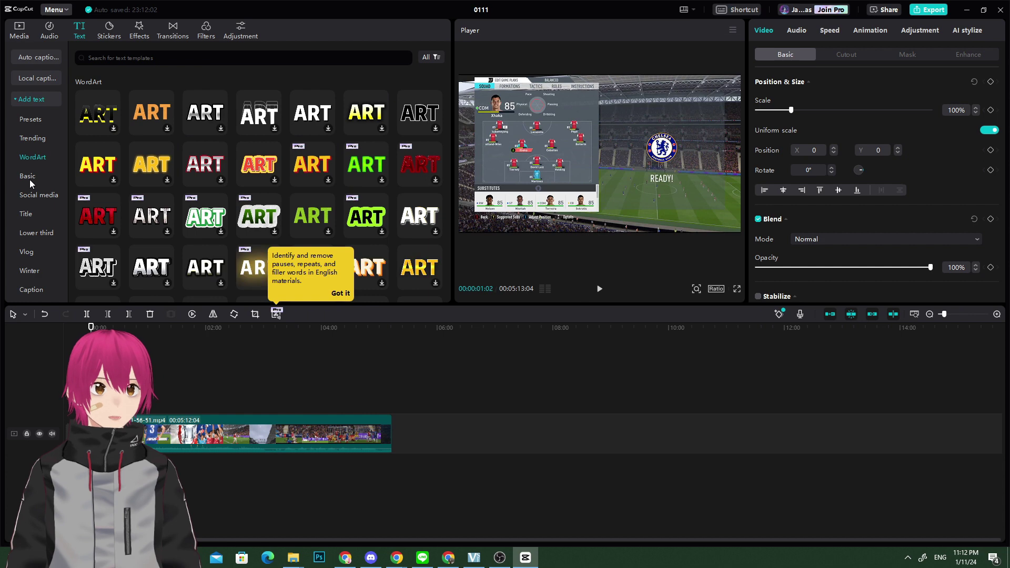
{"action": "left_click", "coordinate": [30, 178]}
{"action": "left_click", "coordinate": [314, 176]}
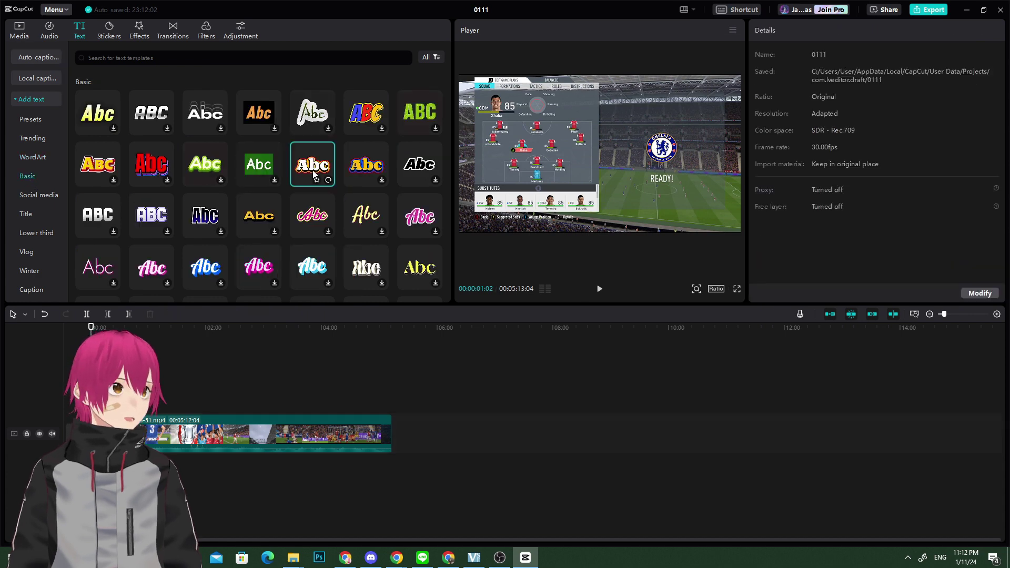
{"action": "left_click", "coordinate": [328, 180]}
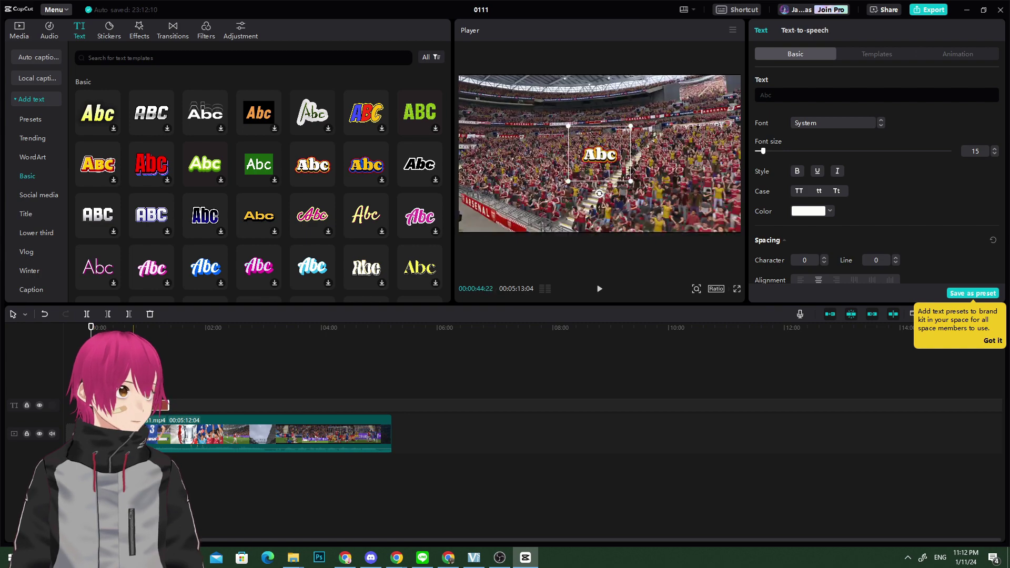
Shift the Abc text clip later on the timeline and set its font size to 77.
{"action": "left_click", "coordinate": [179, 368]}
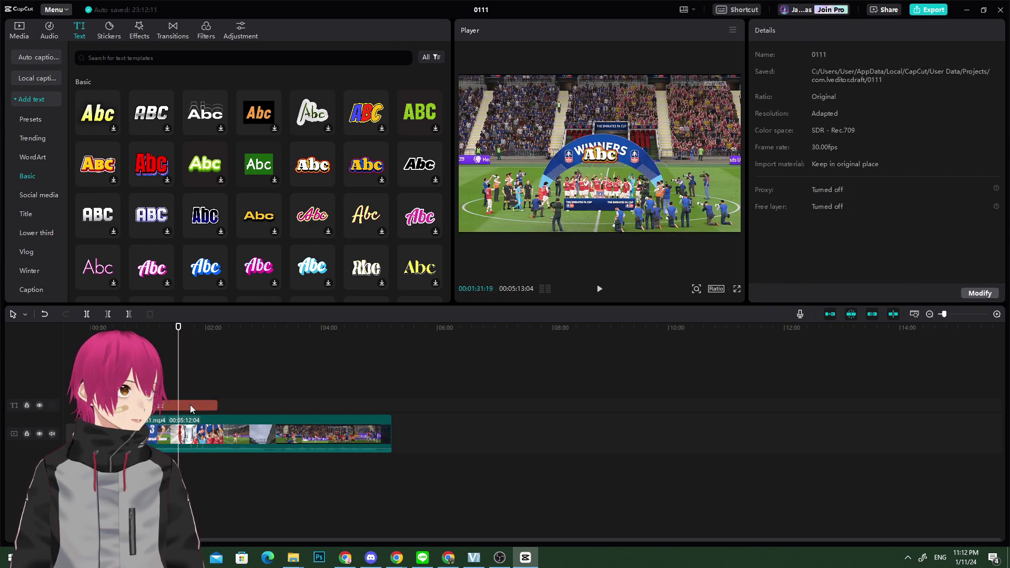
{"action": "left_click", "coordinate": [197, 405]}
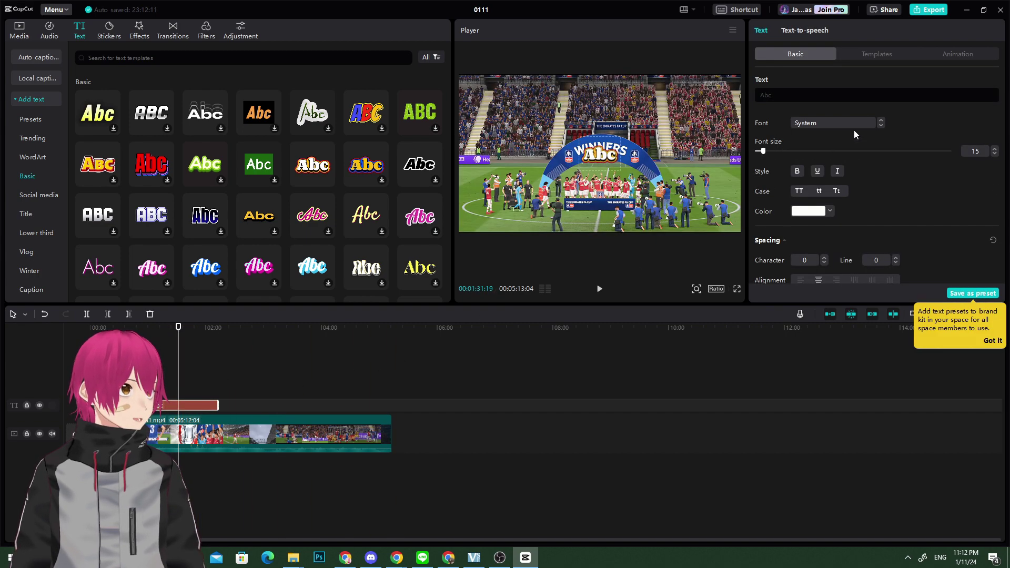
{"action": "left_click", "coordinate": [793, 93]}
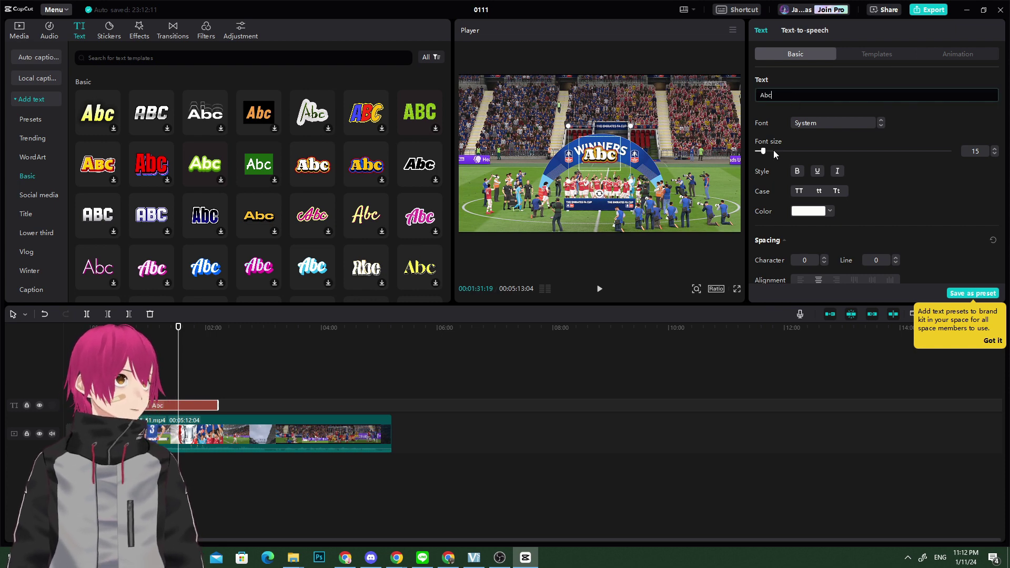
{"action": "left_click_drag", "start_coordinate": [774, 150], "coordinate": [804, 154]}
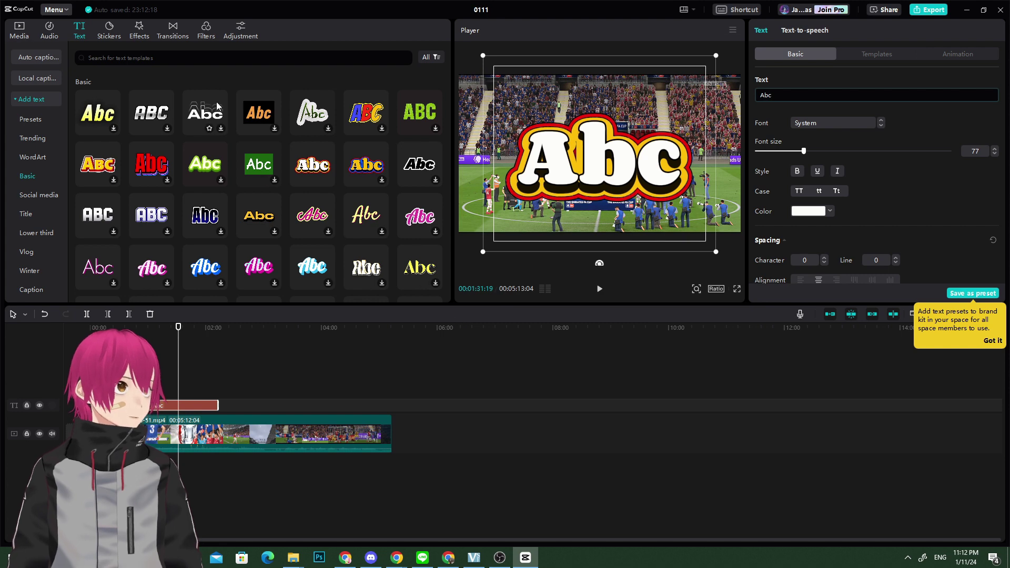
View the stickers, the Trending and Lens video effects, and the trending transitions.
{"action": "left_click", "coordinate": [108, 30]}
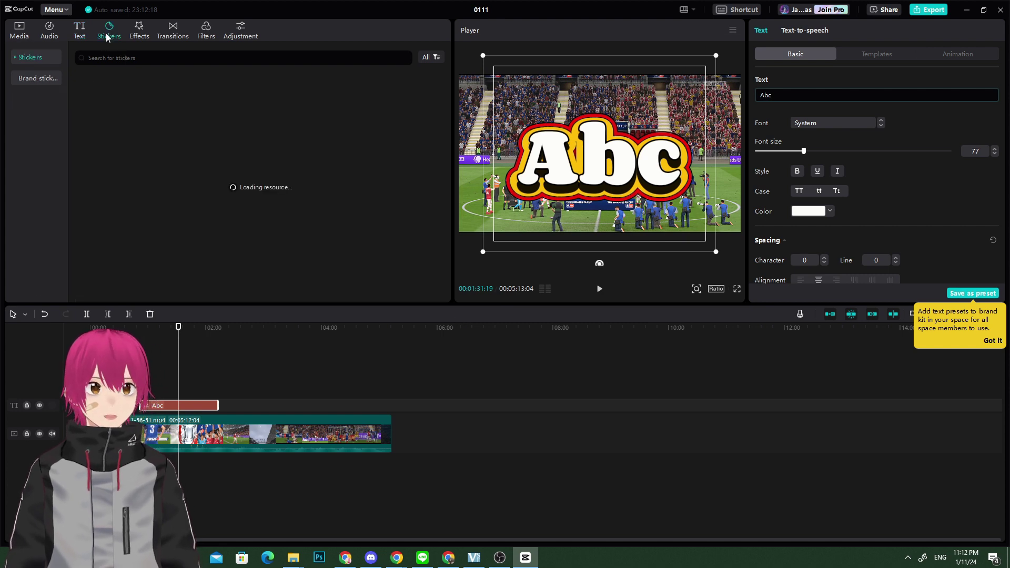
{"action": "left_click", "coordinate": [139, 31]}
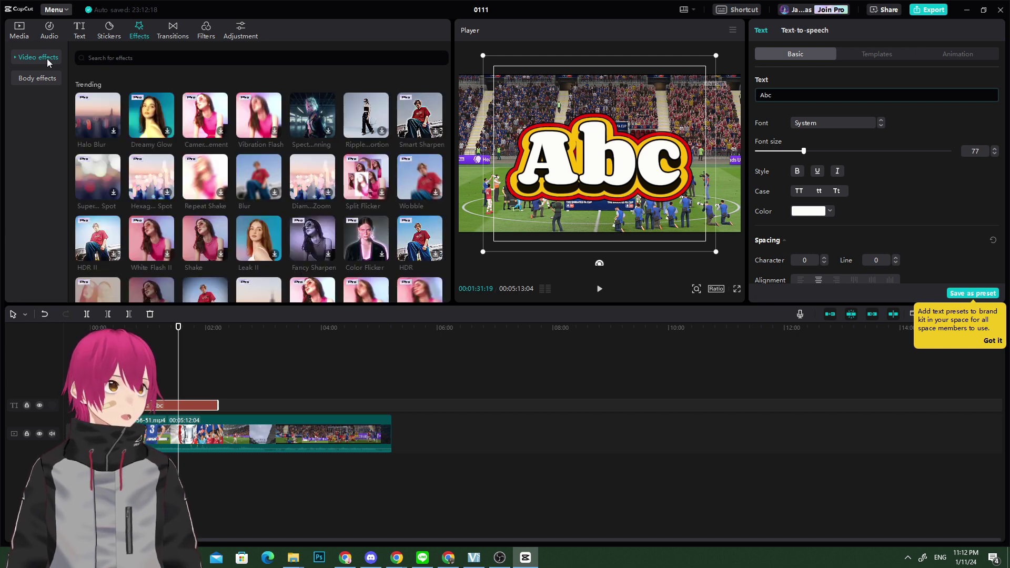
{"action": "left_click", "coordinate": [28, 57]}
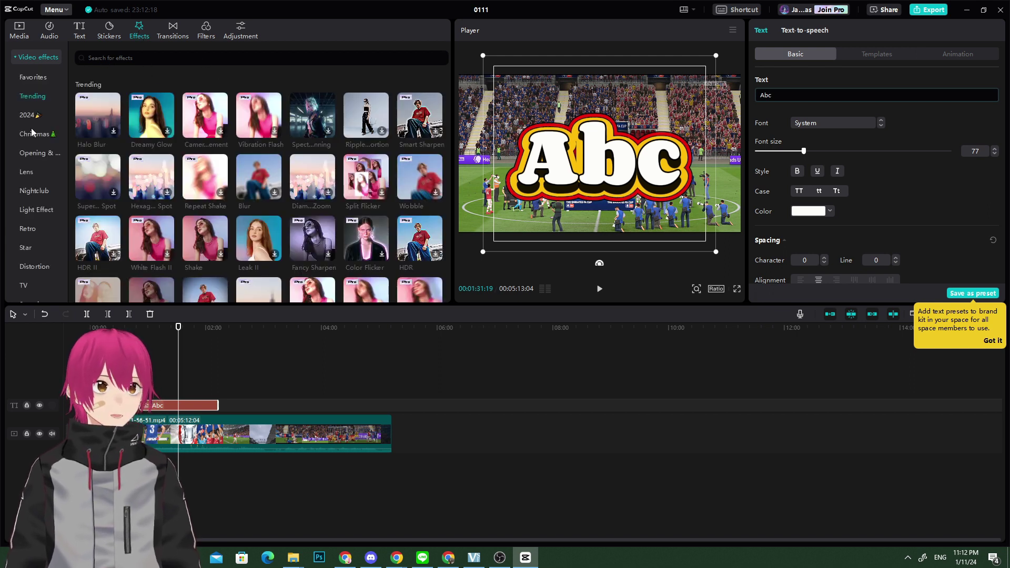
{"action": "left_click", "coordinate": [26, 172]}
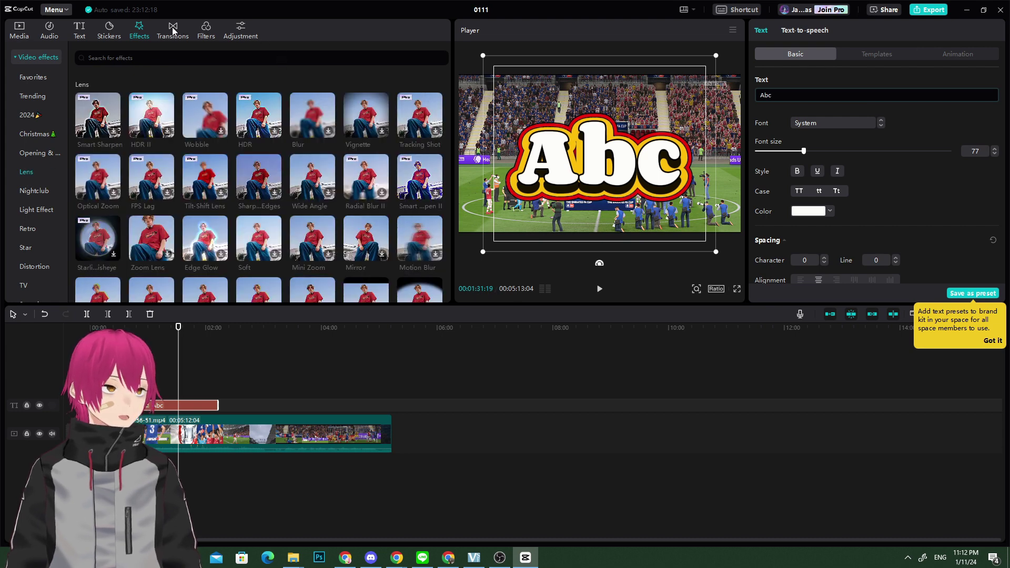
{"action": "left_click", "coordinate": [173, 30]}
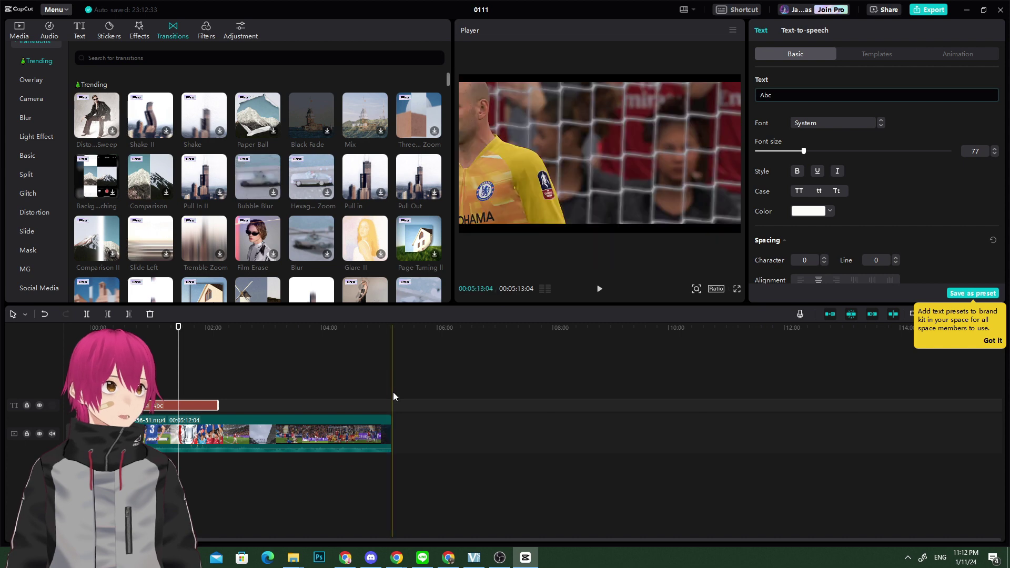
View the filters and add a custom adjustment layer above the video, extending it to just past the video clip's end.
{"action": "left_click", "coordinate": [292, 425]}
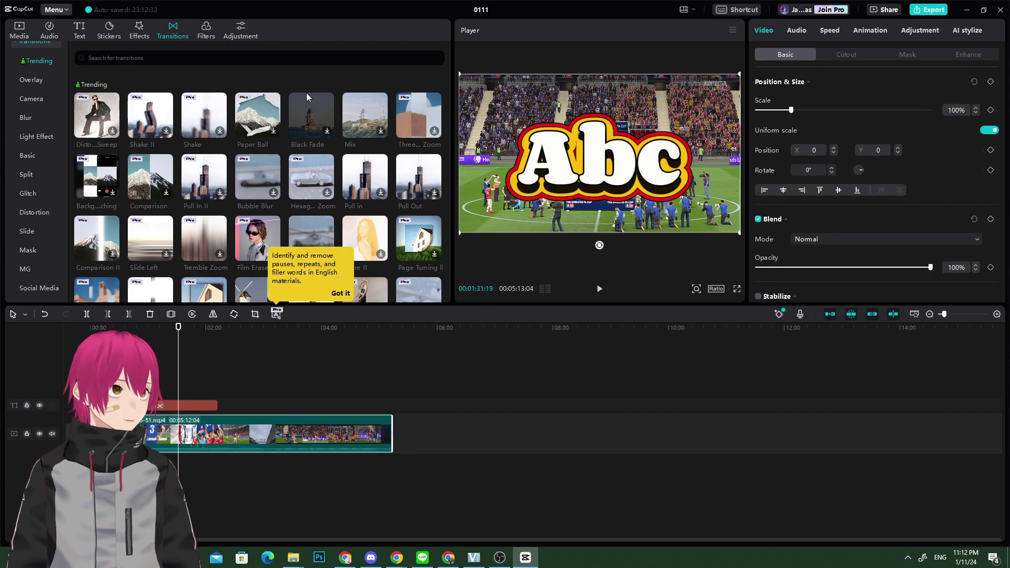
{"action": "left_click", "coordinate": [207, 31]}
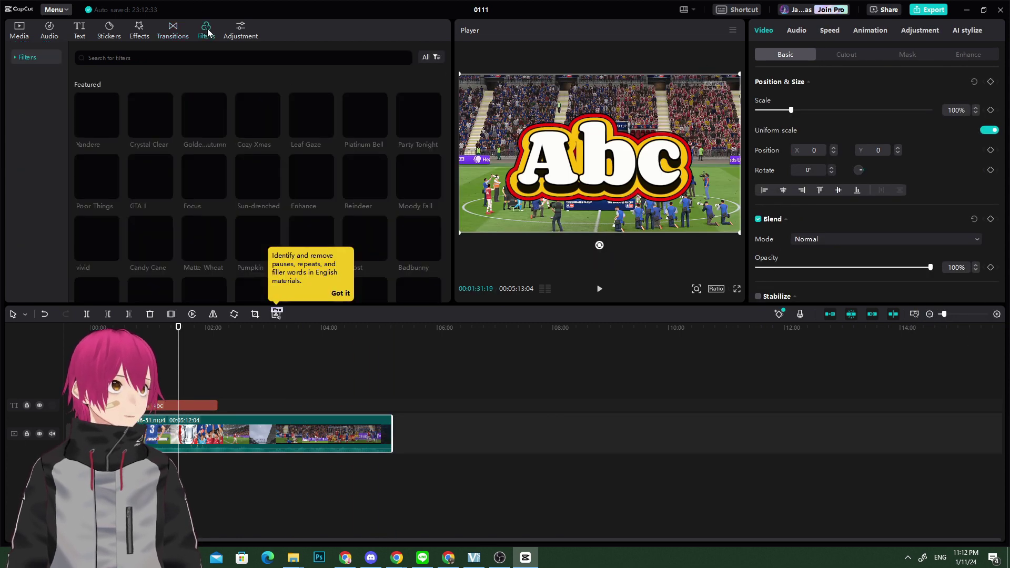
{"action": "left_click", "coordinate": [241, 29]}
{"action": "left_click", "coordinate": [112, 98]}
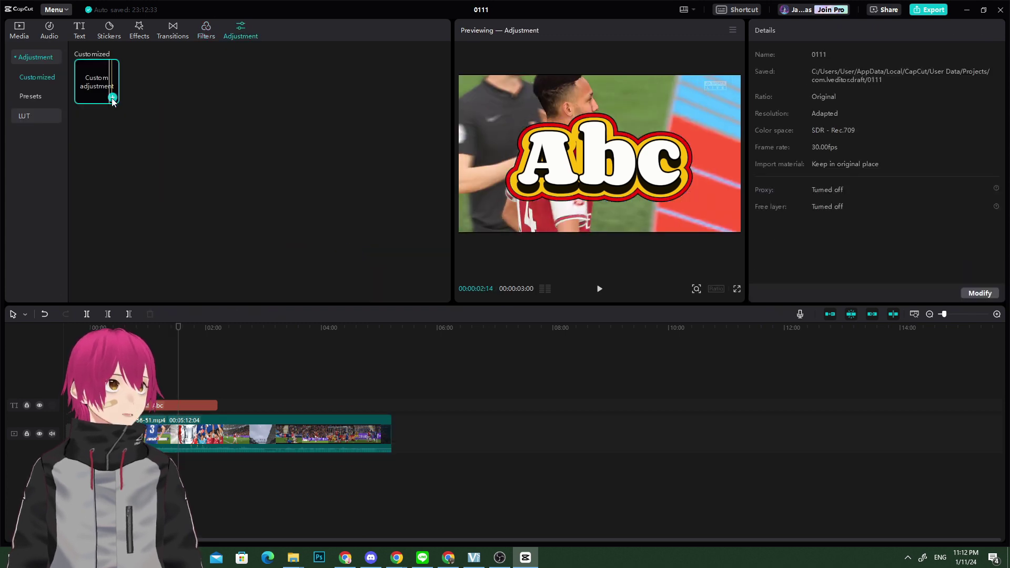
{"action": "left_click", "coordinate": [112, 98]}
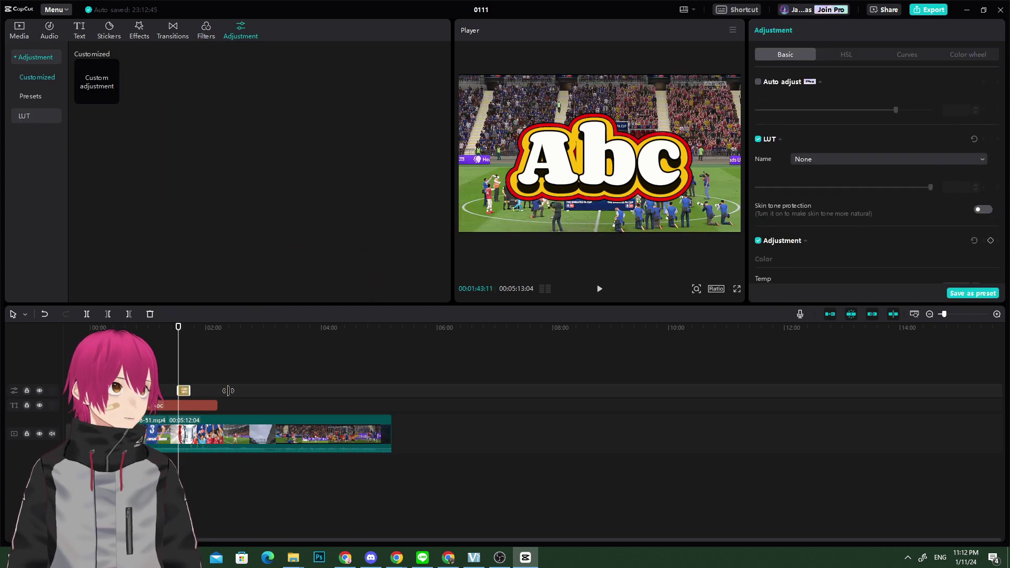
{"action": "left_click_drag", "start_coordinate": [228, 391], "coordinate": [395, 391]}
{"action": "left_click", "coordinate": [325, 358]}
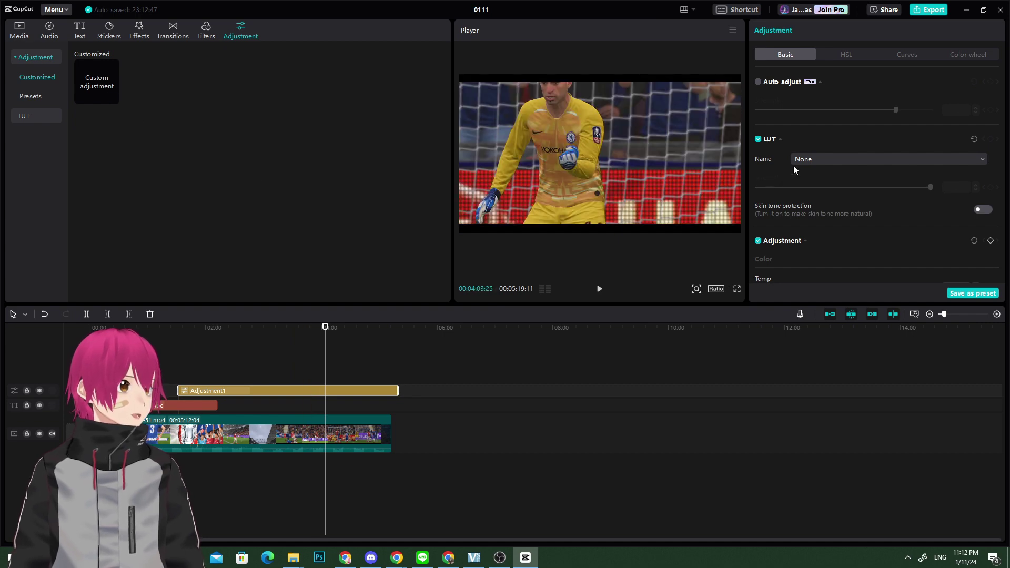
Set the red hue of the adjustment layer to -51 in HSL and view its curves.
{"action": "left_click", "coordinate": [860, 53]}
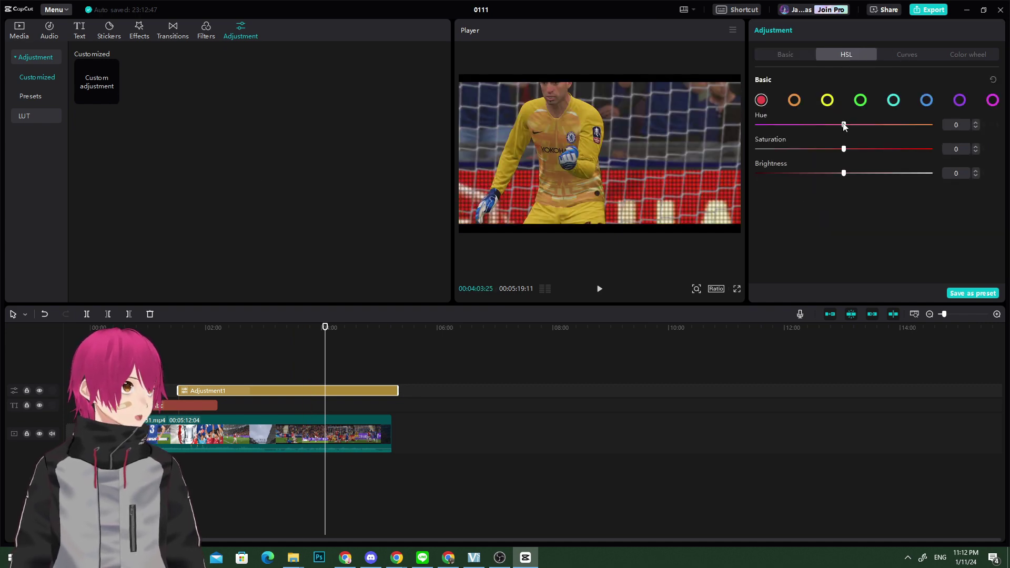
{"action": "left_click_drag", "start_coordinate": [844, 126], "coordinate": [794, 126]}
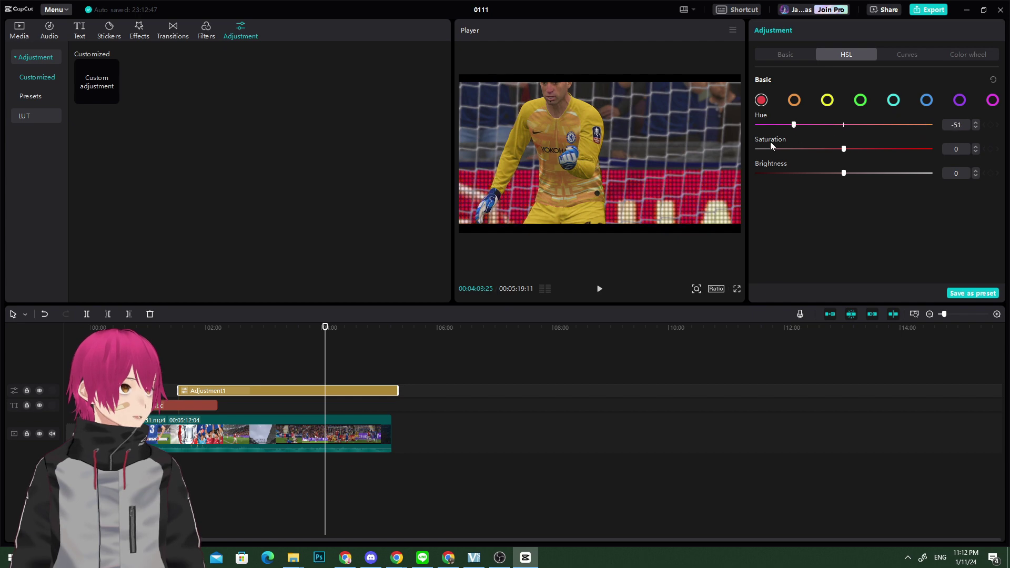
{"action": "left_click", "coordinate": [907, 54]}
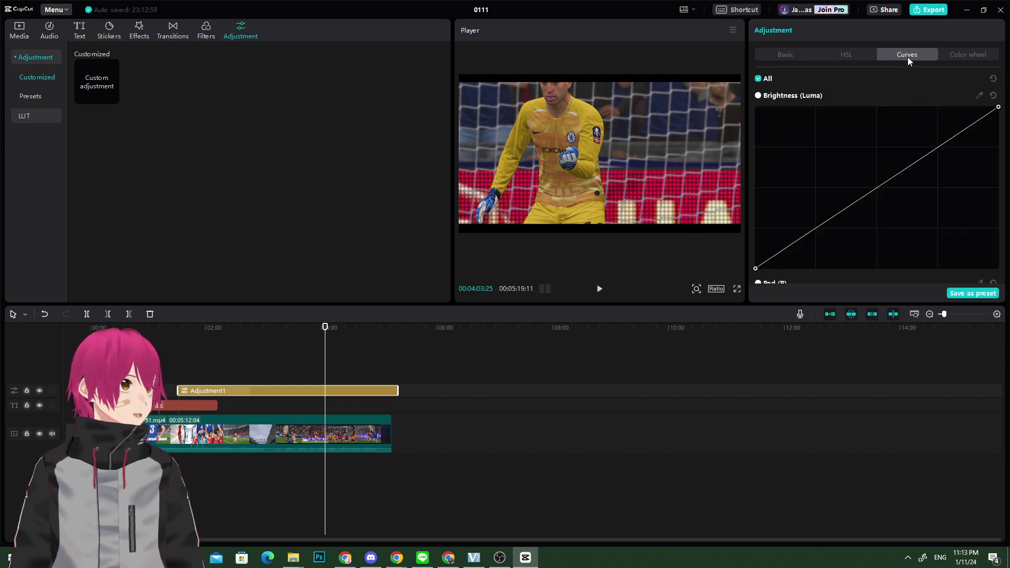
Delete both the adjustment layer and the Abc text clip from the timeline.
{"action": "left_click_drag", "start_coordinate": [462, 412], "coordinate": [238, 385]}
{"action": "key", "text": "Delete"}
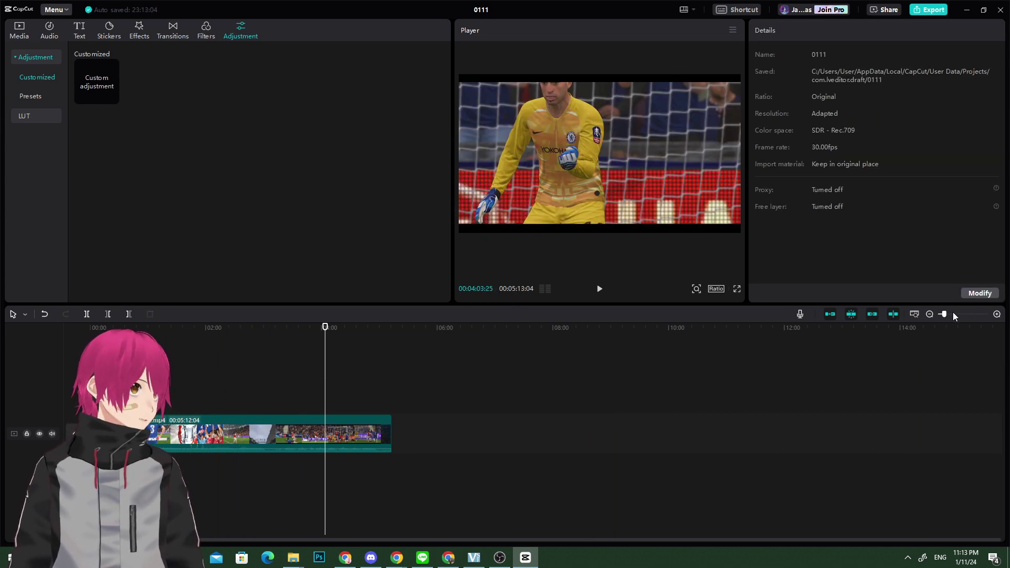
Split the video clip at about 00:00:56 on the timeline and undo the split.
{"action": "left_click_drag", "start_coordinate": [952, 313], "coordinate": [955, 314]}
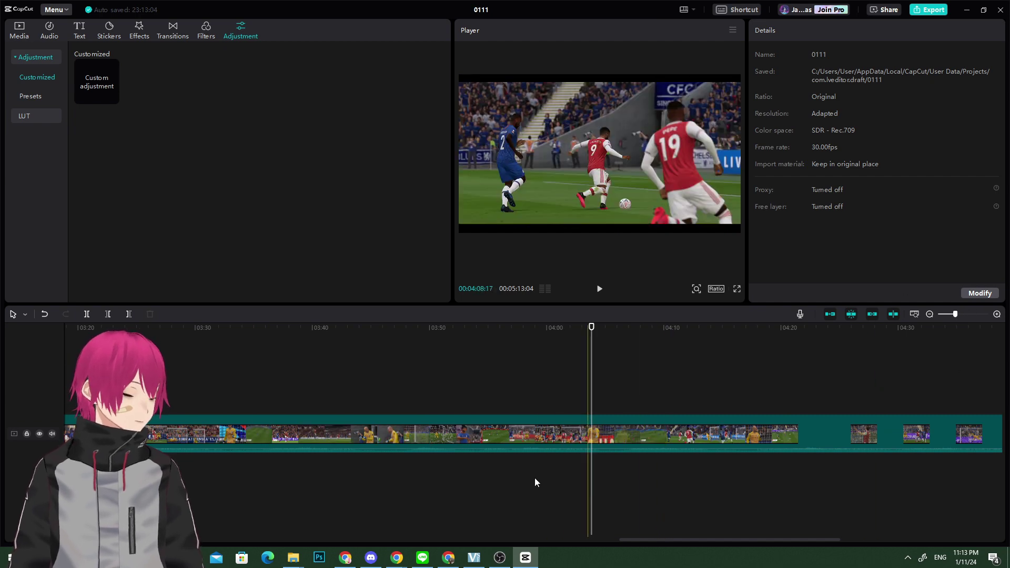
{"action": "left_click_drag", "start_coordinate": [643, 539], "coordinate": [87, 540]}
{"action": "left_click_drag", "start_coordinate": [209, 324], "coordinate": [367, 329]}
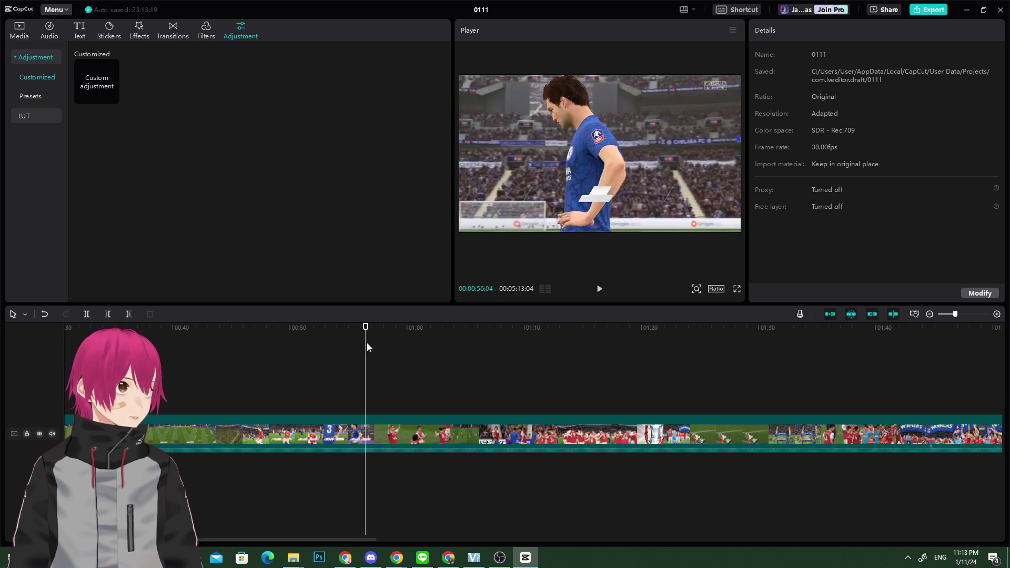
{"action": "left_click", "coordinate": [365, 417]}
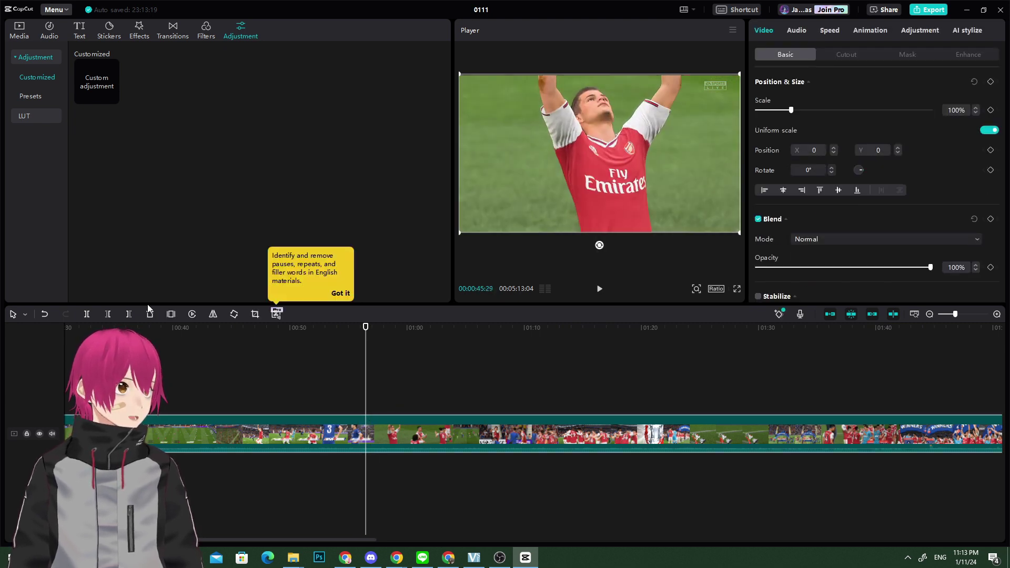
{"action": "left_click", "coordinate": [91, 314]}
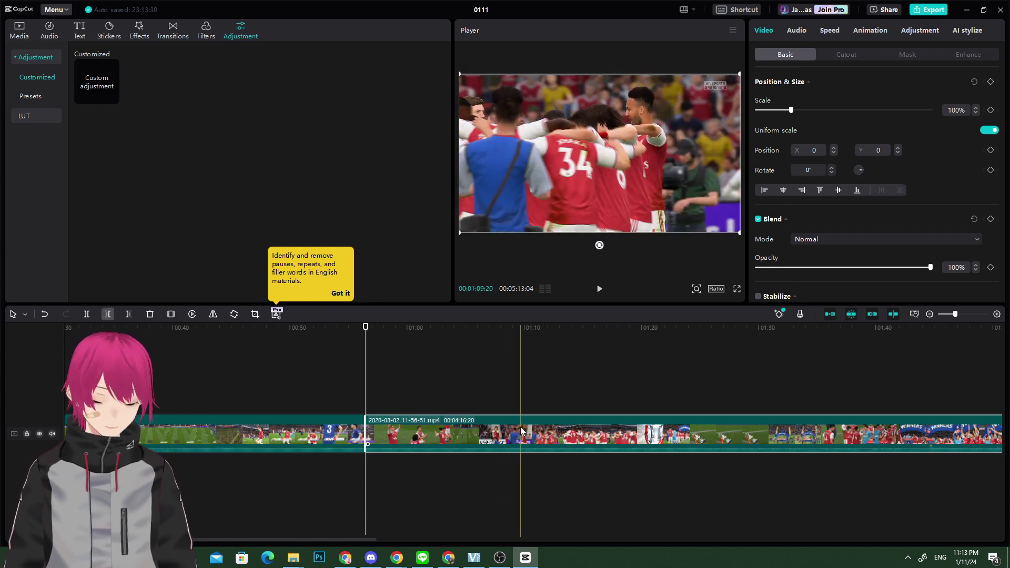
{"action": "key", "text": "ctrl+z"}
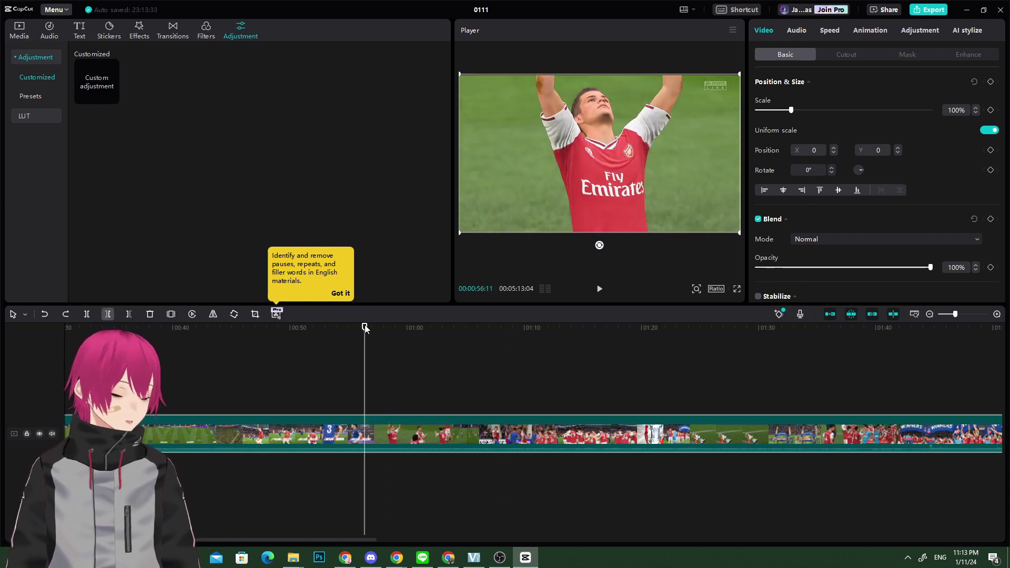
Split the video clip at about 00:00:56 and delete the segment before the cut.
{"action": "key", "text": "ctrl+b"}
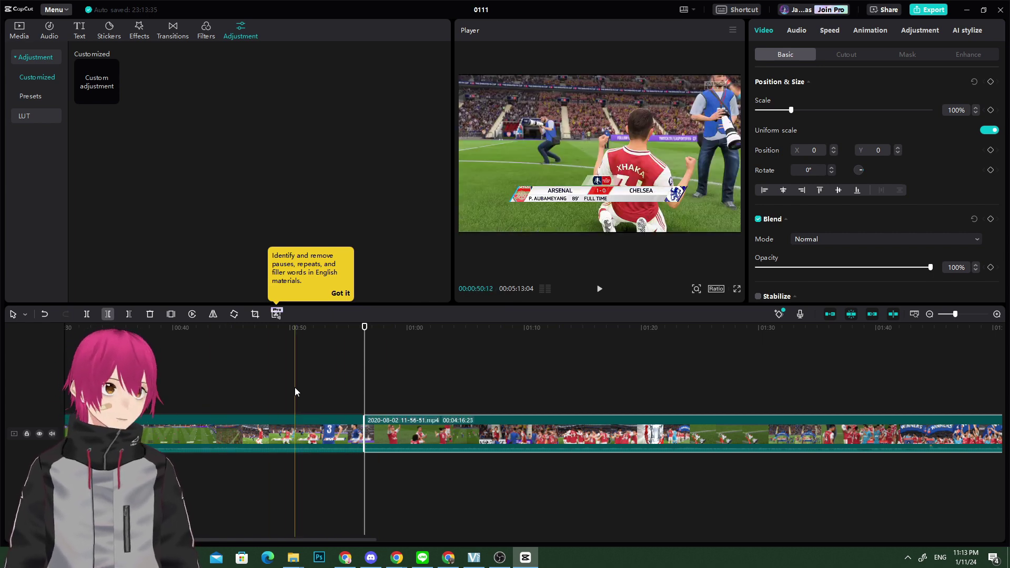
{"action": "left_click", "coordinate": [257, 438]}
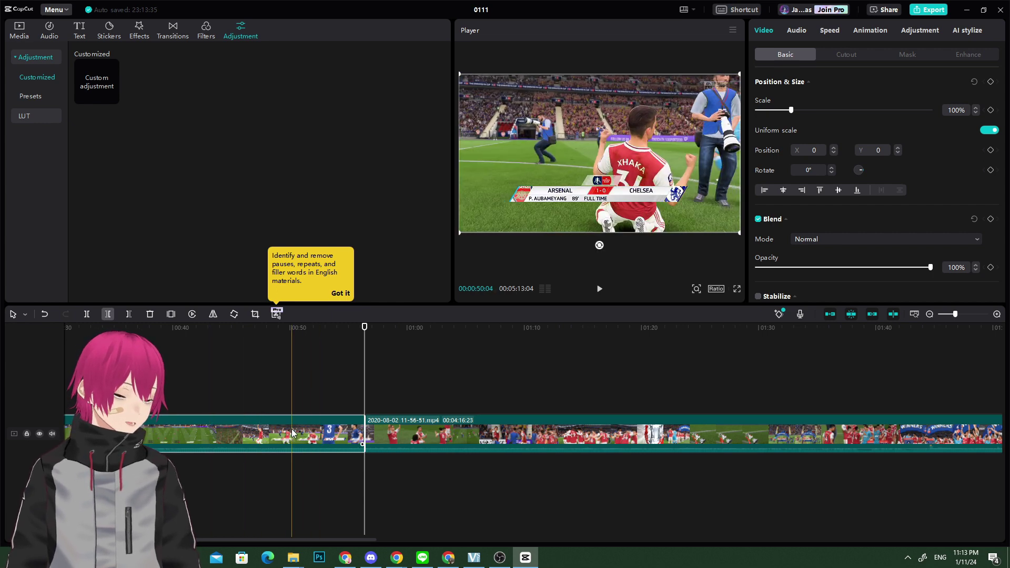
{"action": "key", "text": "Delete"}
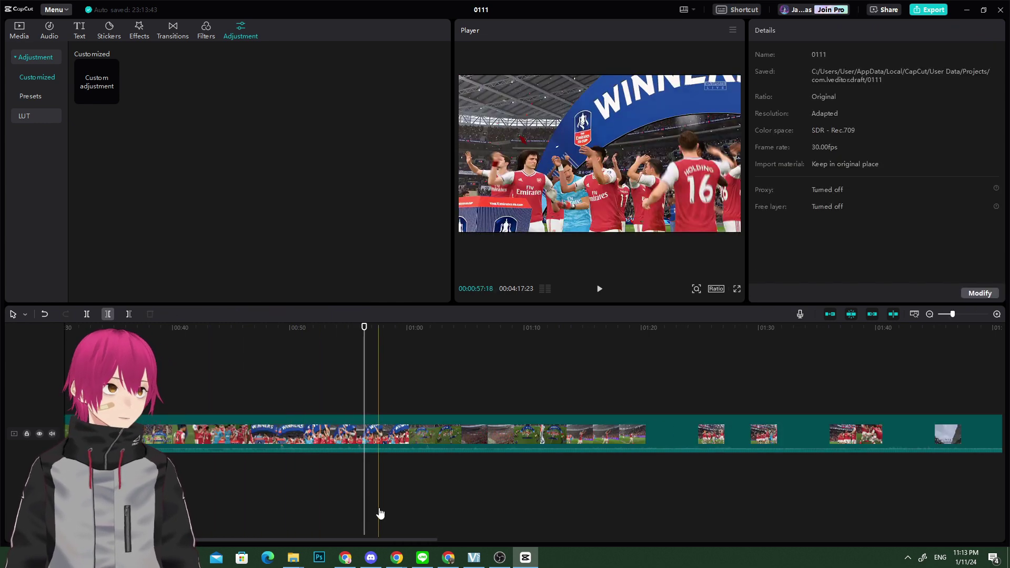
Split the remaining video clip at about 00:00:18 on the timeline.
{"action": "left_click_drag", "start_coordinate": [379, 541], "coordinate": [315, 540]}
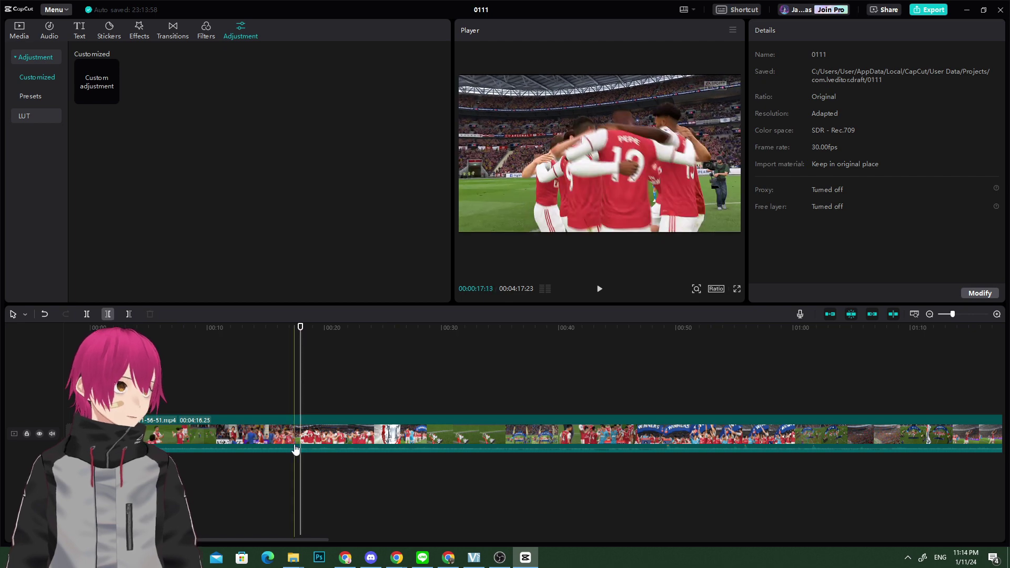
{"action": "left_click", "coordinate": [309, 421]}
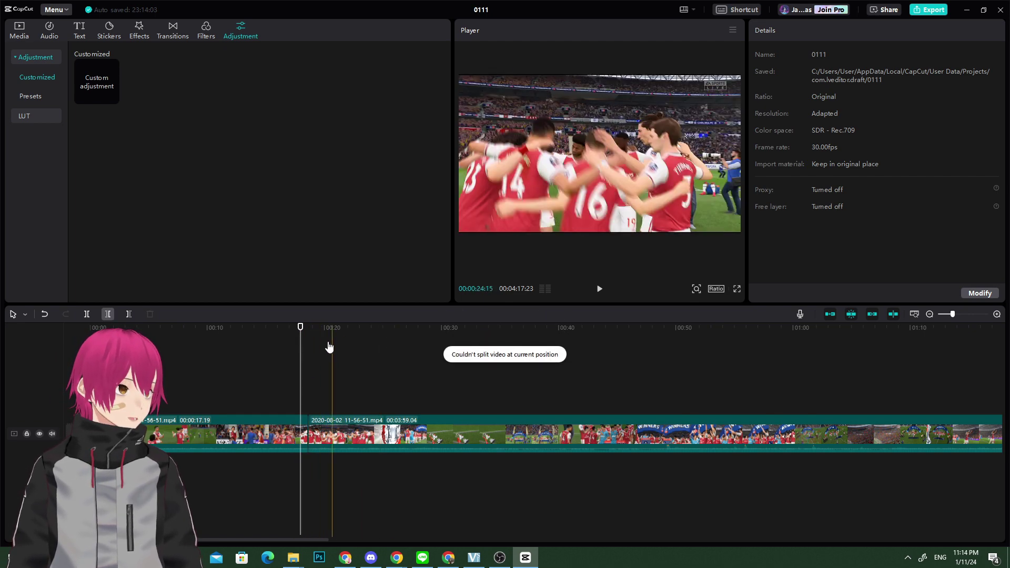
Split the second video segment at about 00:01:49 and delete the section between the two cuts.
{"action": "left_click_drag", "start_coordinate": [301, 347], "coordinate": [791, 352]}
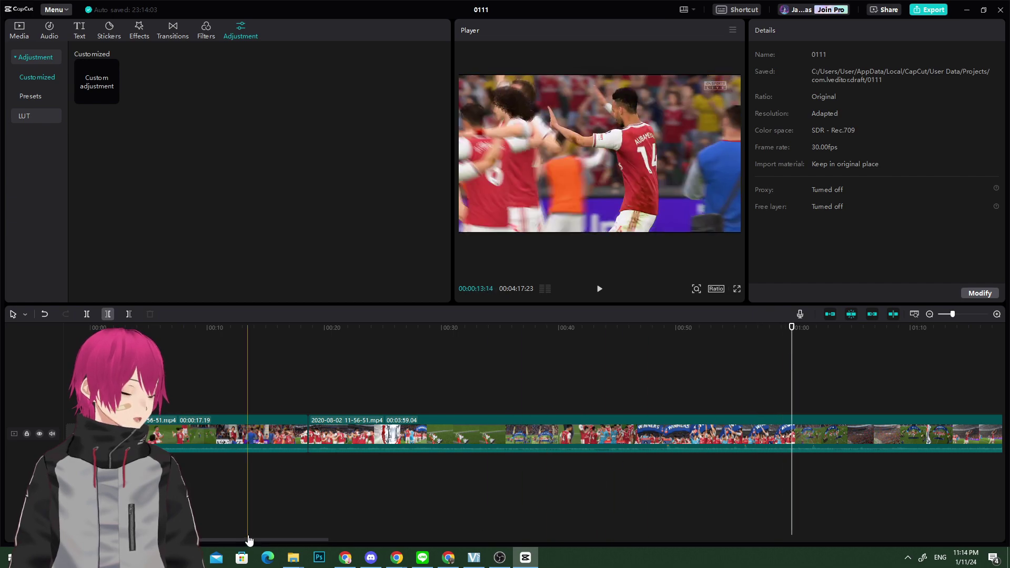
{"action": "left_click_drag", "start_coordinate": [251, 543], "coordinate": [473, 545]}
{"action": "left_click_drag", "start_coordinate": [405, 338], "coordinate": [622, 357]}
{"action": "key", "text": "ctrl+b"}
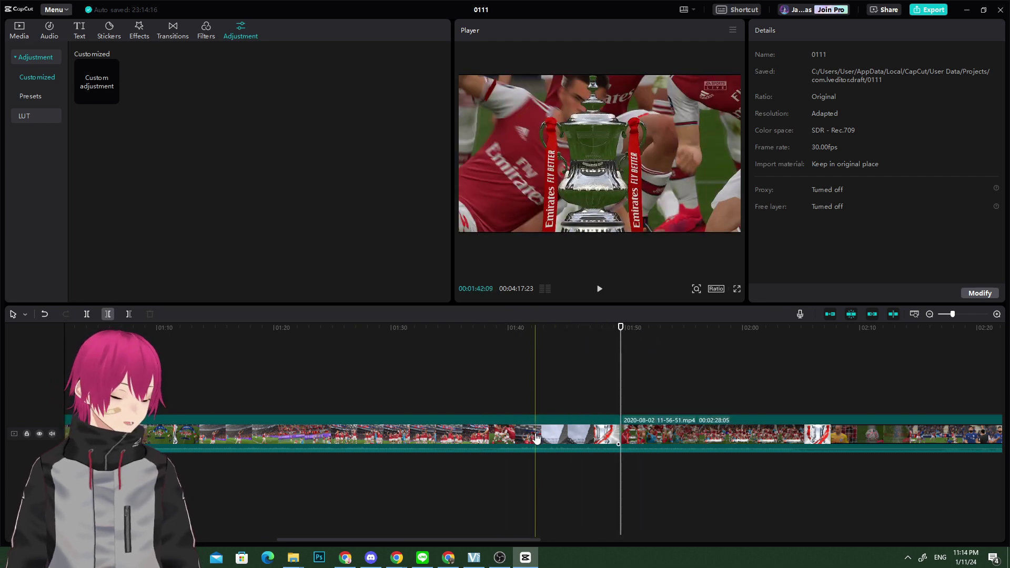
{"action": "left_click", "coordinate": [536, 436]}
{"action": "key", "text": "Delete"}
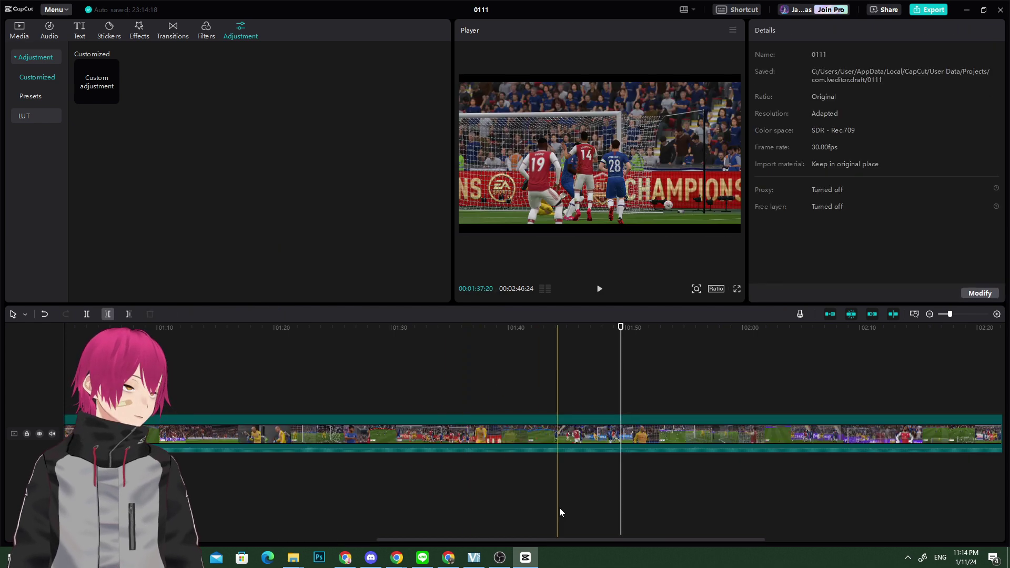
Insert the multicolored neon heart video from the Trending library clips at the cut between the two video segments.
{"action": "left_click_drag", "start_coordinate": [600, 538], "coordinate": [259, 516]}
{"action": "left_click", "coordinate": [298, 336]}
{"action": "left_click", "coordinate": [324, 339]}
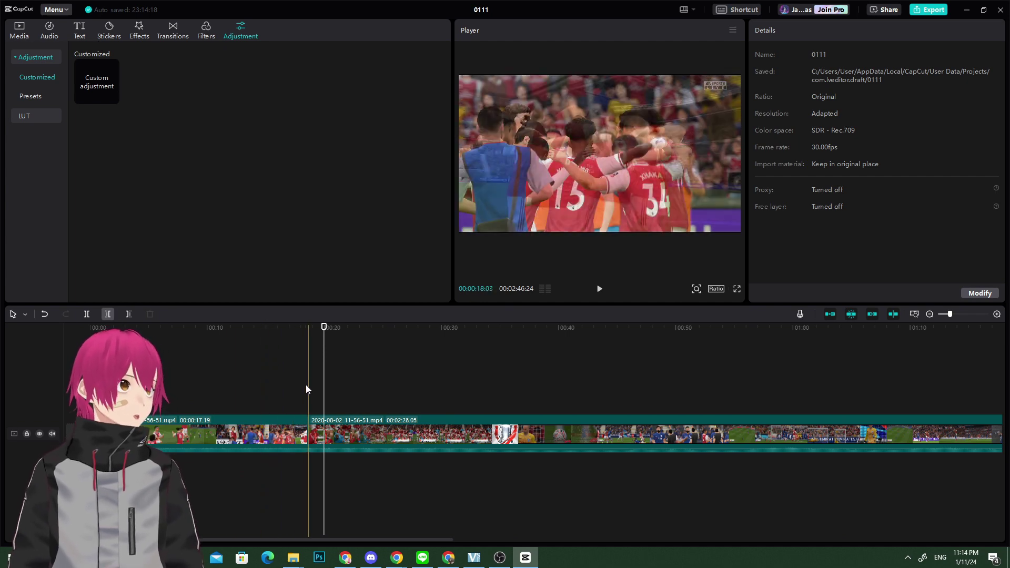
{"action": "left_click", "coordinate": [275, 349]}
{"action": "left_click", "coordinate": [309, 367]}
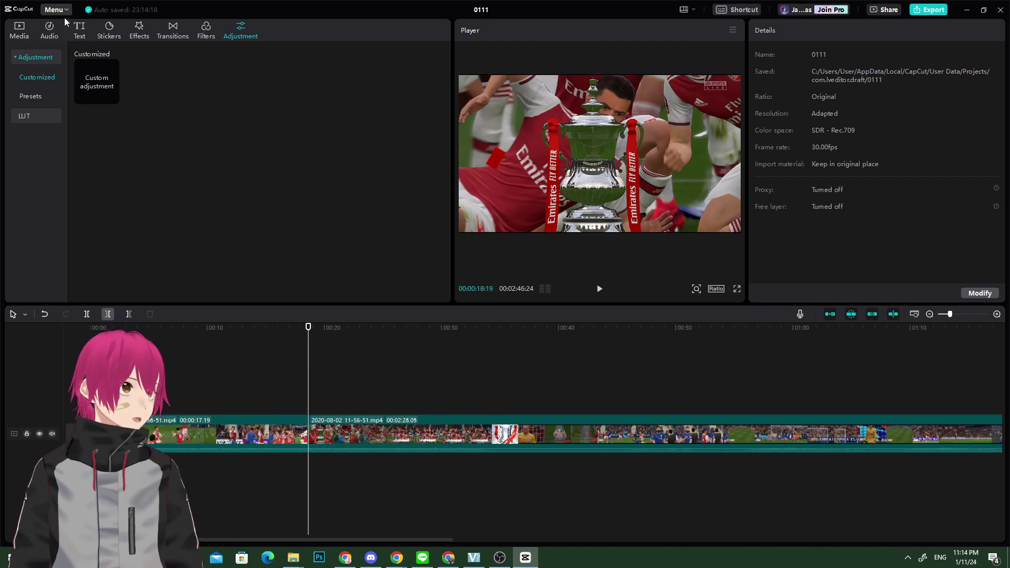
{"action": "left_click", "coordinate": [19, 29]}
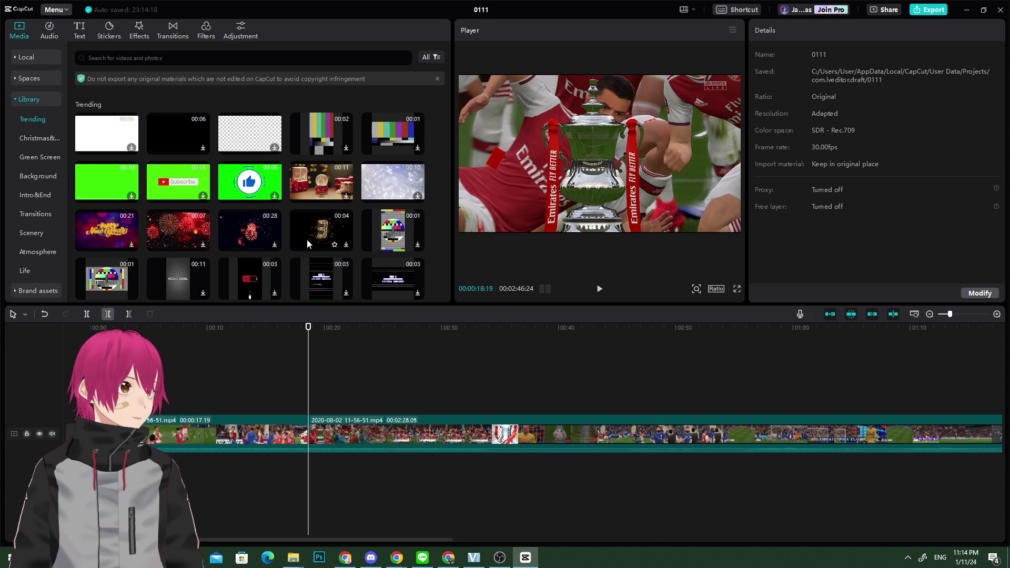
{"action": "scroll", "coordinate": [309, 243], "scroll_direction": "down", "scroll_amount": 5}
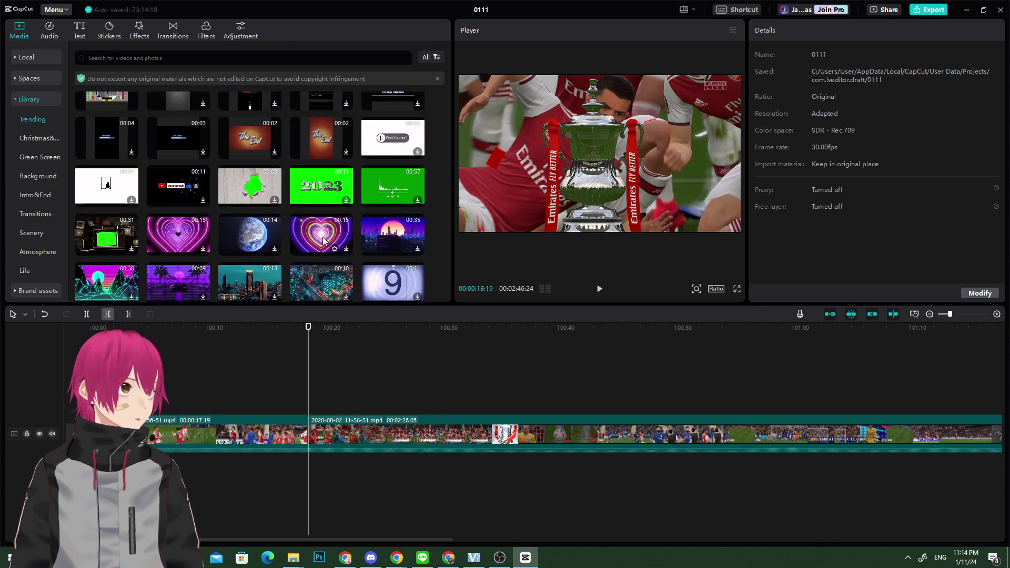
{"action": "left_click", "coordinate": [346, 250]}
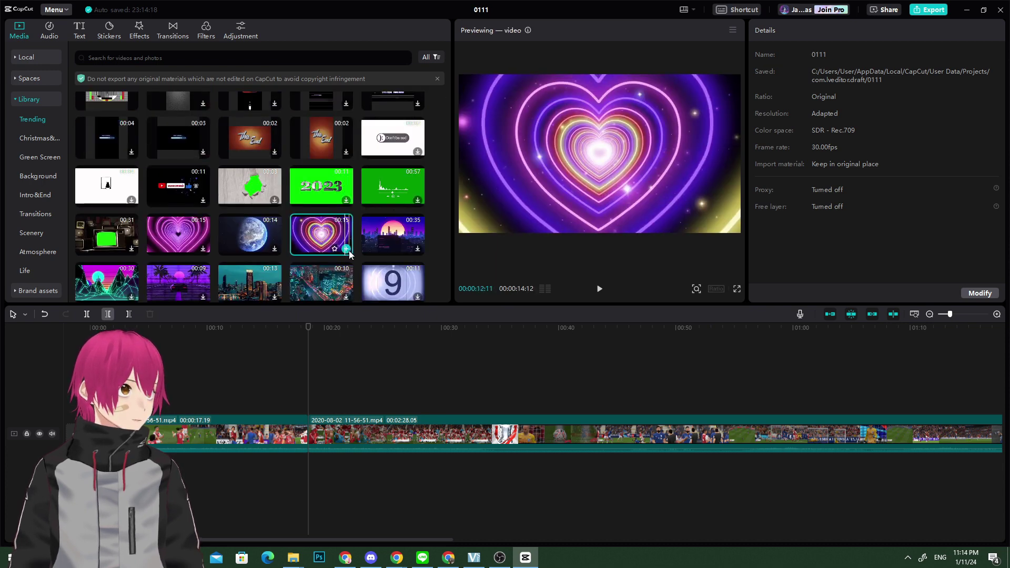
{"action": "left_click", "coordinate": [345, 249]}
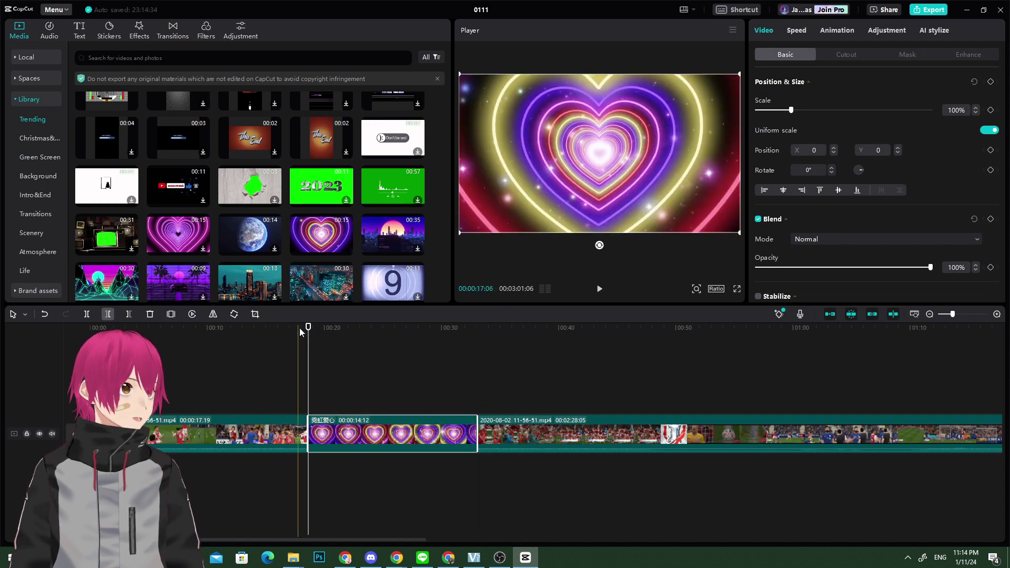
Move the neon heart clip onto a track above the video, starting at about 00:00:15, and preview the overlap.
{"action": "left_click_drag", "start_coordinate": [303, 327], "coordinate": [354, 342]}
{"action": "left_click", "coordinate": [414, 367]}
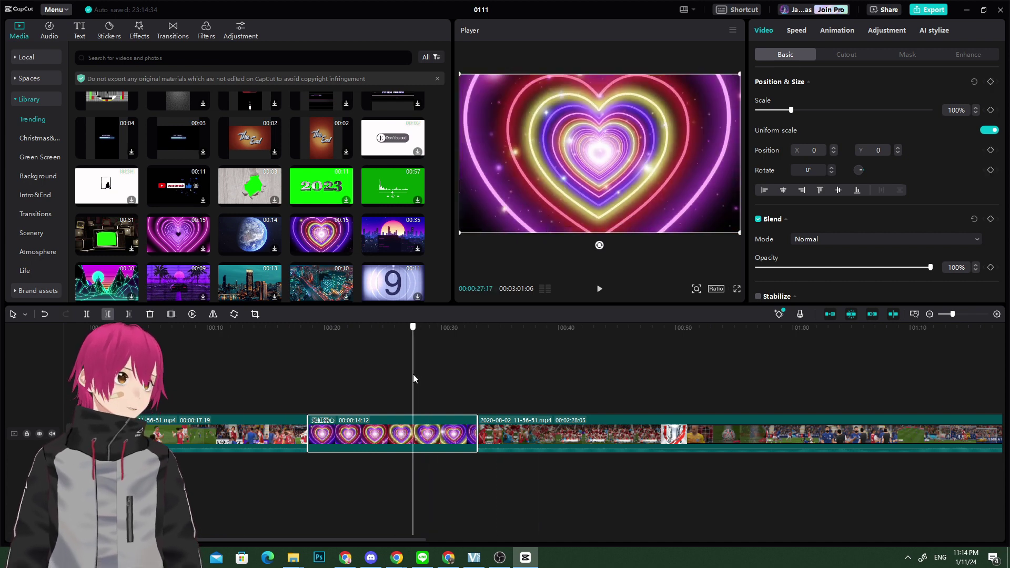
{"action": "left_click_drag", "start_coordinate": [355, 430], "coordinate": [314, 405]}
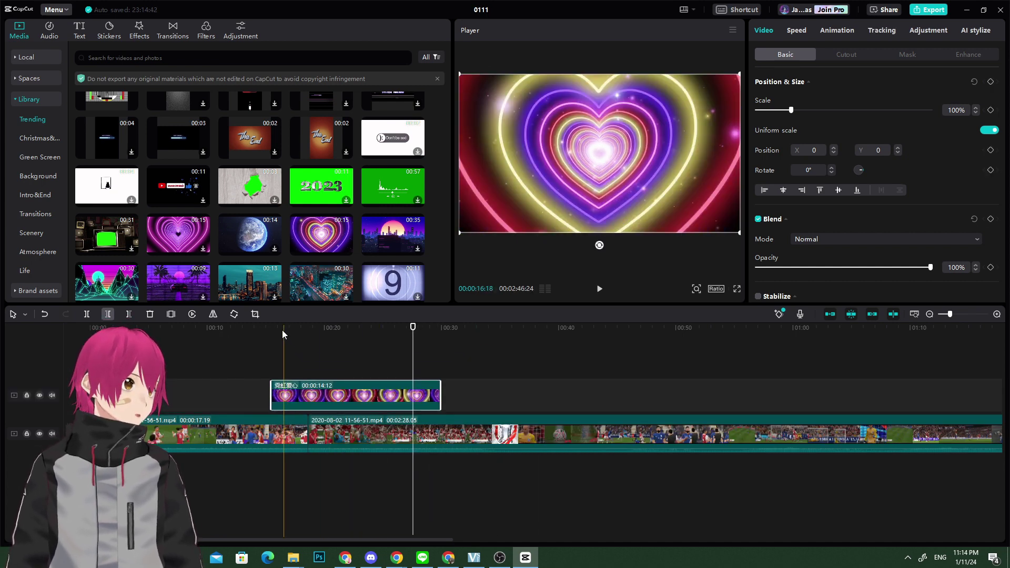
{"action": "left_click", "coordinate": [264, 330]}
{"action": "left_click_drag", "start_coordinate": [264, 330], "coordinate": [323, 352]}
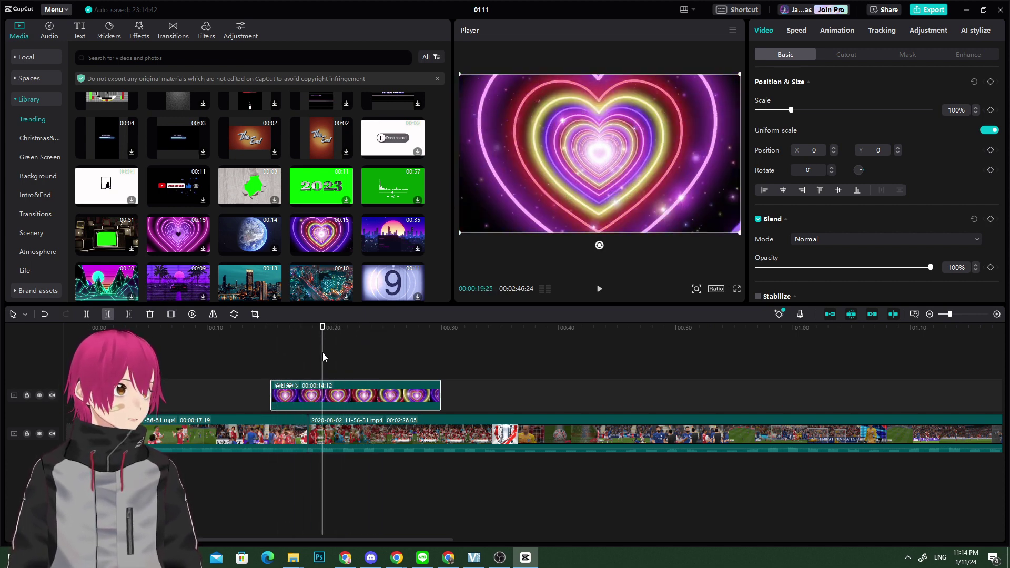
Trim the neon heart clip at both ends to about 2 seconds and shift it to about 00:00:22.
{"action": "left_click_drag", "start_coordinate": [440, 400], "coordinate": [316, 399]}
{"action": "left_click", "coordinate": [267, 396]}
{"action": "left_click", "coordinate": [273, 395]}
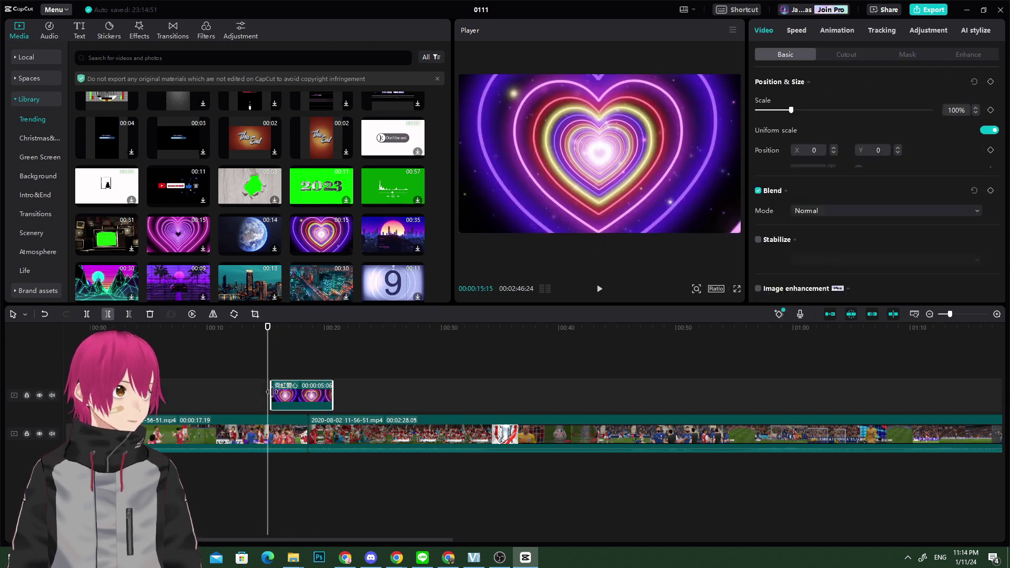
{"action": "left_click_drag", "start_coordinate": [271, 395], "coordinate": [362, 396]}
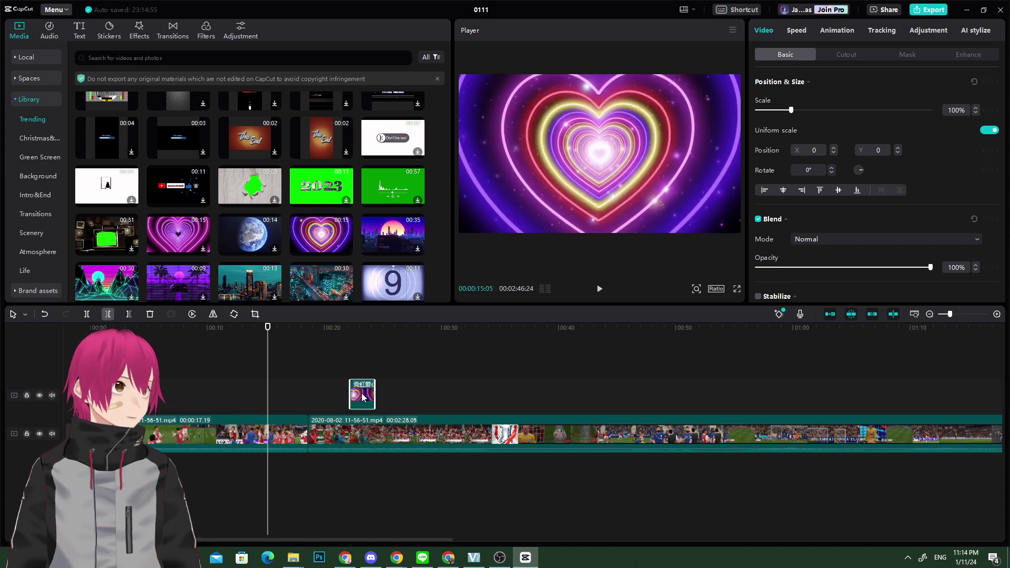
Add the Black Fade transition from the Trending transitions at the cut between the two video segments.
{"action": "left_click", "coordinate": [309, 427]}
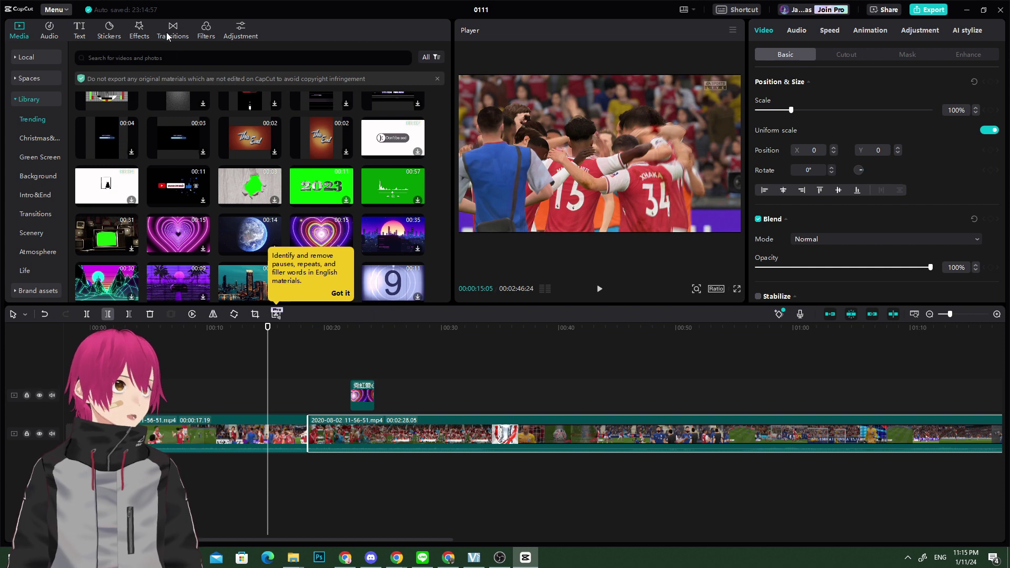
{"action": "left_click", "coordinate": [172, 31]}
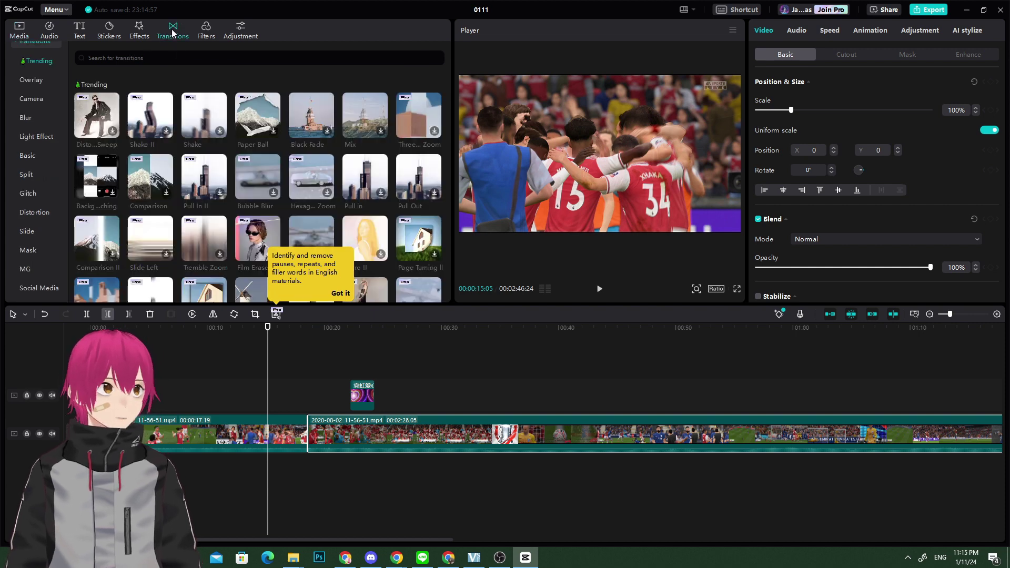
{"action": "left_click", "coordinate": [328, 133]}
{"action": "left_click", "coordinate": [327, 131]}
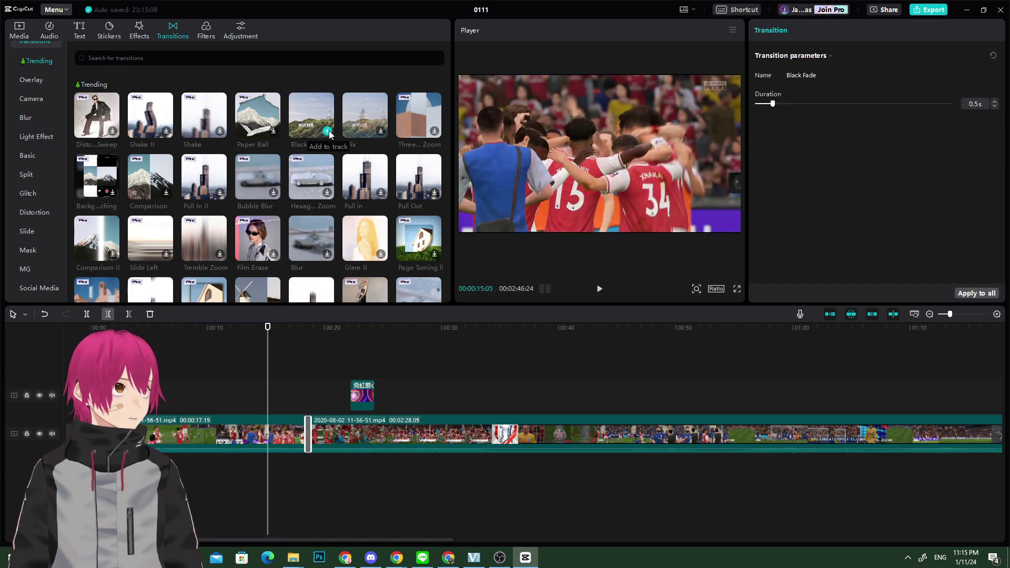
Lengthen the Black Fade transition to 1.5 s and play back the cut to preview it.
{"action": "left_click", "coordinate": [297, 326]}
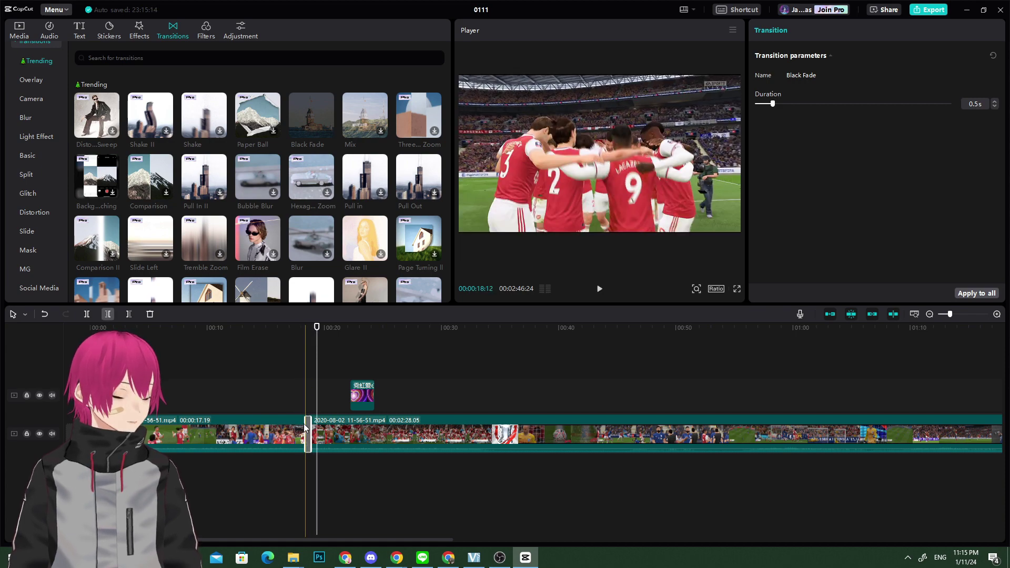
{"action": "left_click_drag", "start_coordinate": [306, 427], "coordinate": [298, 429]}
{"action": "left_click", "coordinate": [291, 327]}
{"action": "key", "text": "space"}
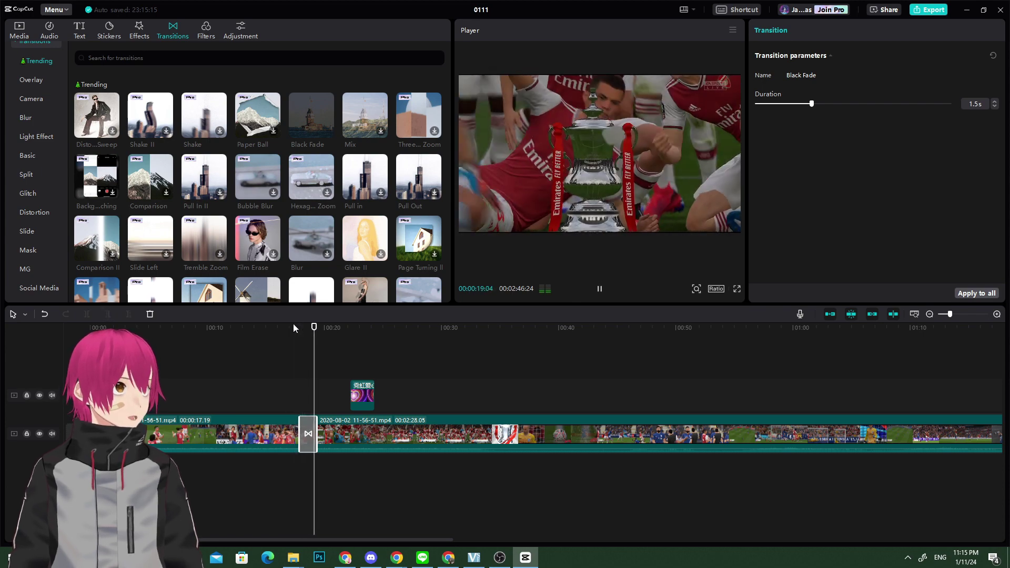
{"action": "key", "text": "space"}
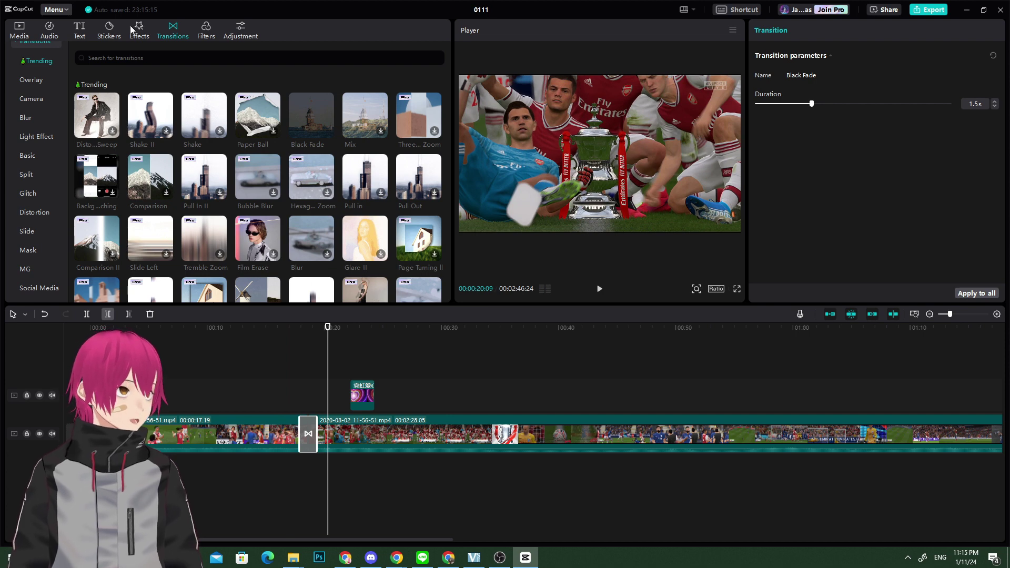
Add the "click" sound effect, shift it under the end of the Black Fade transition, and preview the result.
{"action": "left_click", "coordinate": [50, 33]}
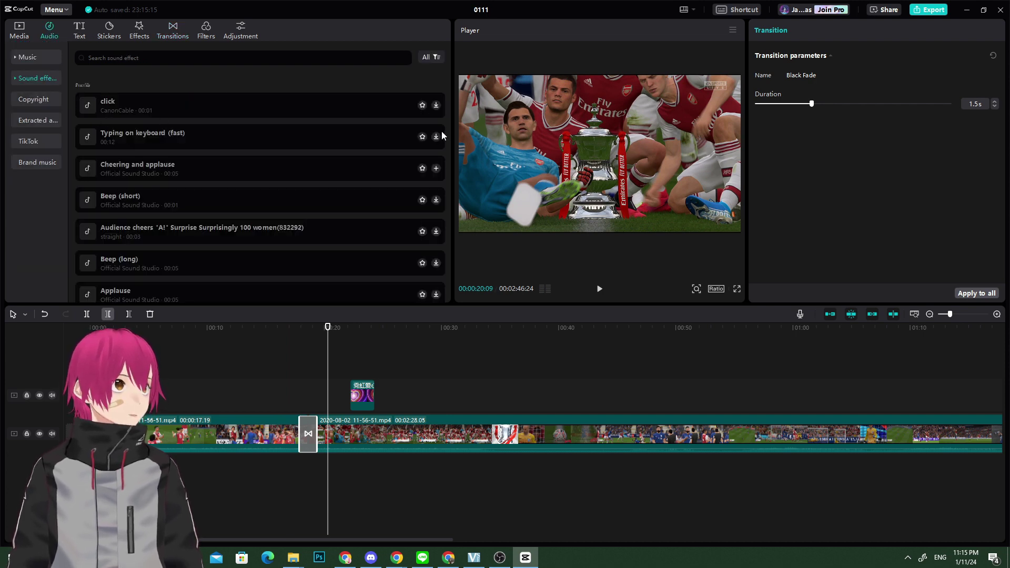
{"action": "left_click", "coordinate": [267, 107]}
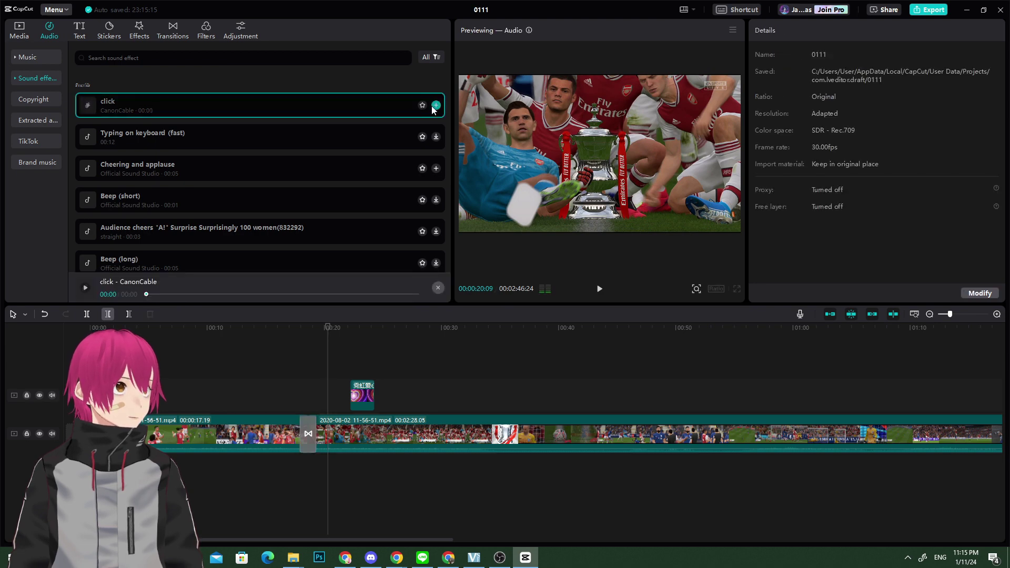
{"action": "left_click", "coordinate": [435, 106]}
{"action": "left_click_drag", "start_coordinate": [331, 470], "coordinate": [316, 465]}
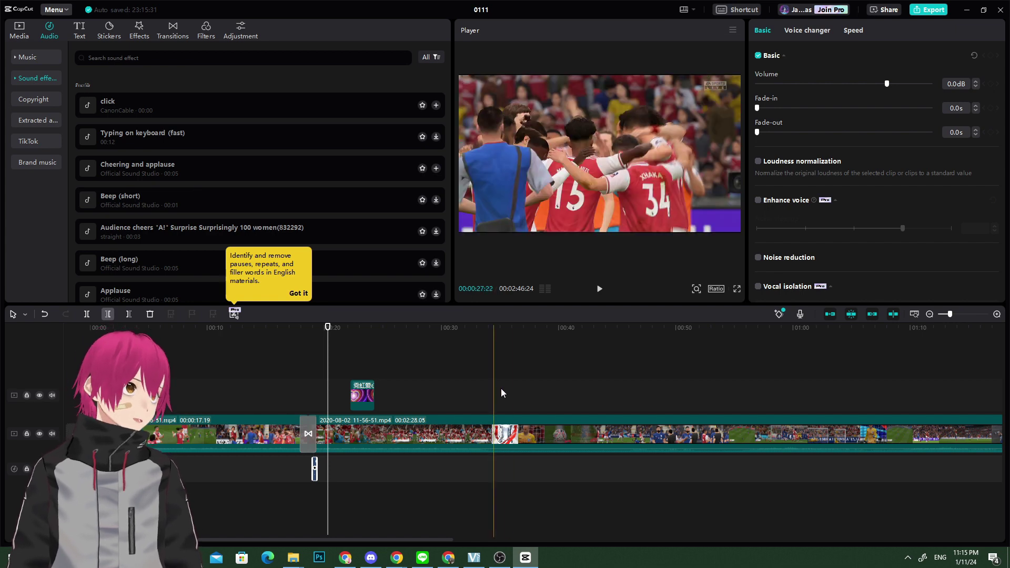
{"action": "left_click", "coordinate": [298, 292]}
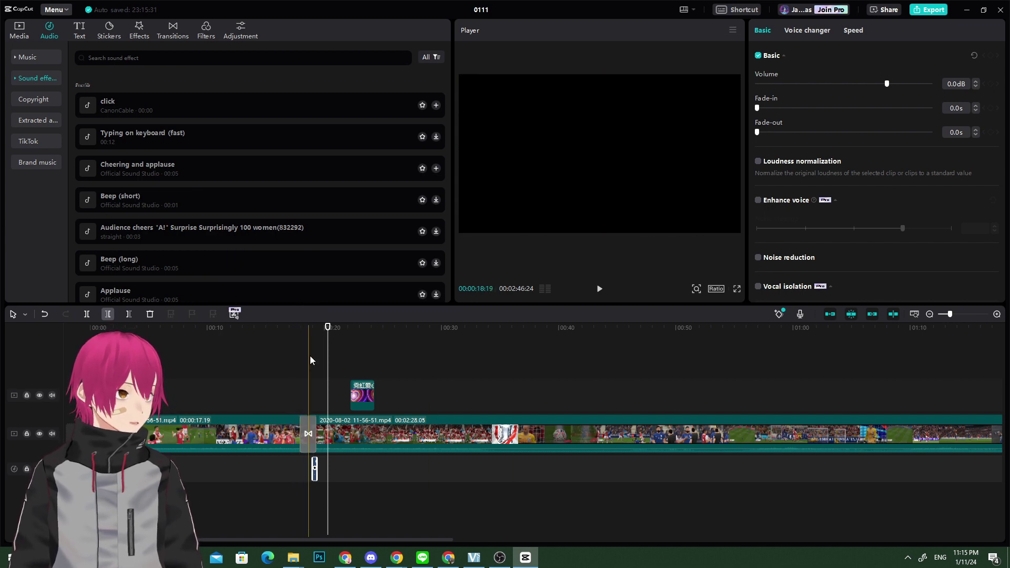
{"action": "left_click", "coordinate": [303, 332]}
{"action": "key", "text": "space"}
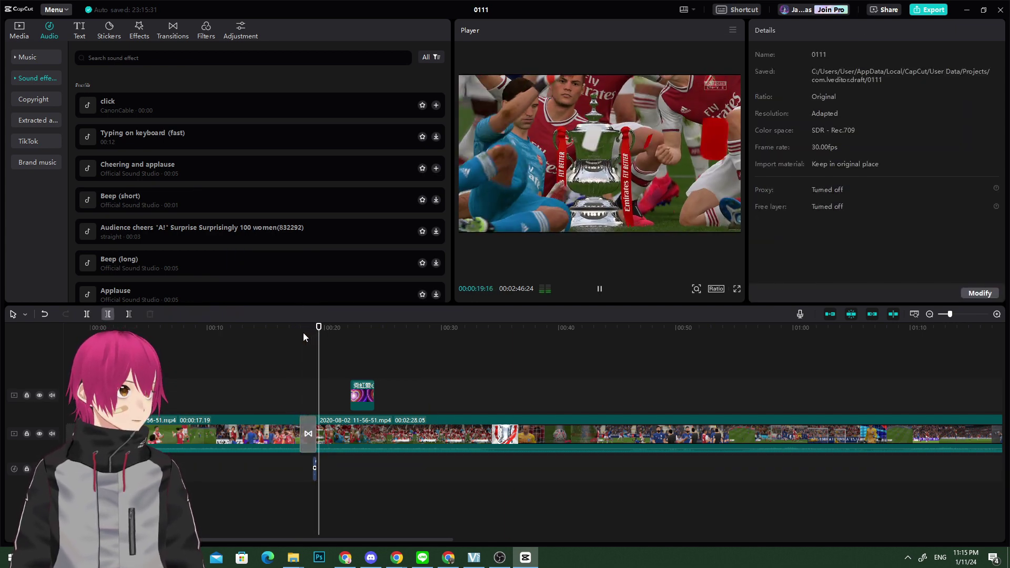
{"action": "key", "text": "space"}
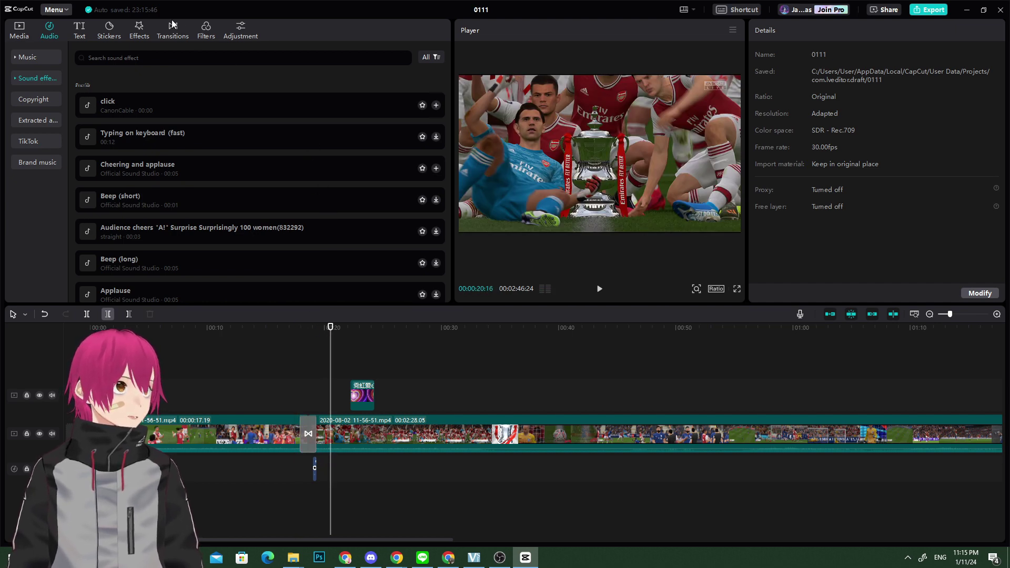
Add the blue, red and yellow ABC text template from Basic at about 00:00:20 and enlarge it in the preview.
{"action": "left_click", "coordinate": [79, 30]}
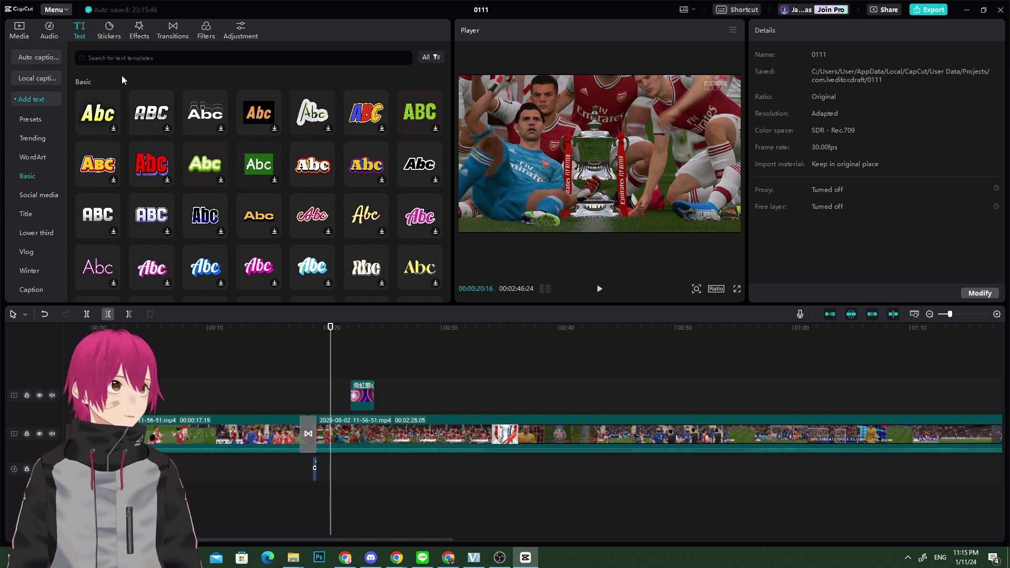
{"action": "left_click", "coordinate": [382, 129]}
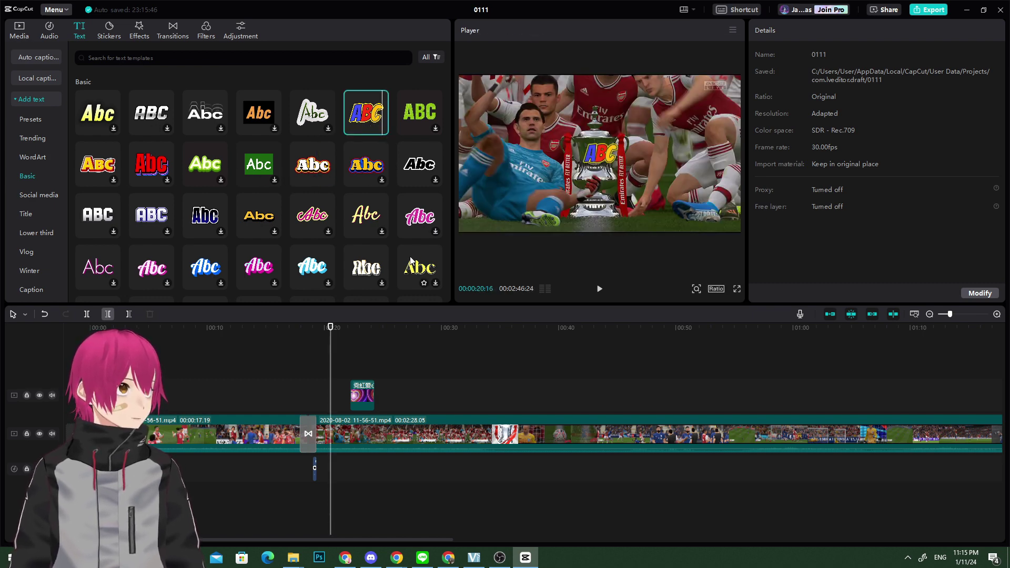
{"action": "left_click", "coordinate": [383, 130]}
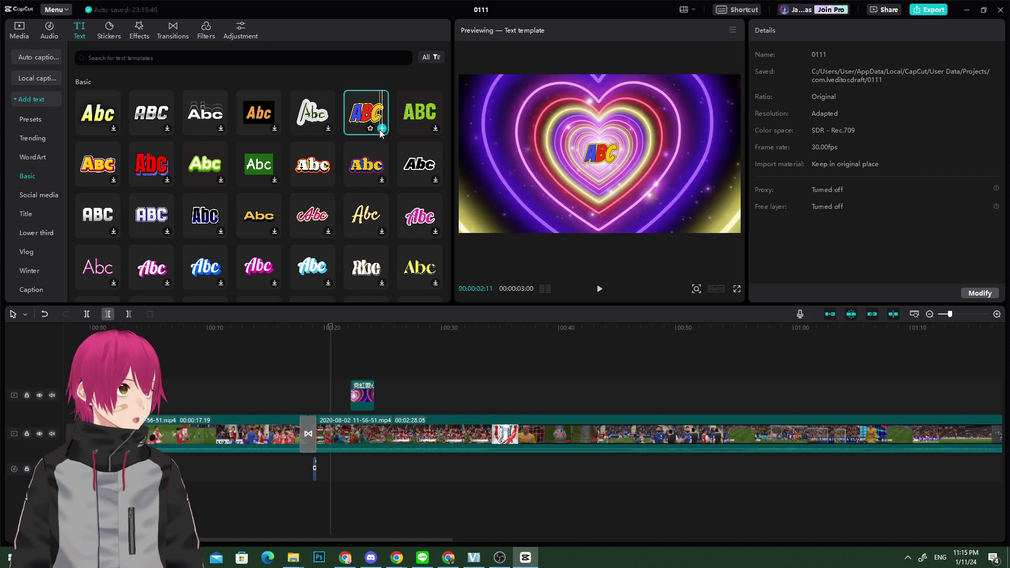
{"action": "left_click", "coordinate": [381, 128]}
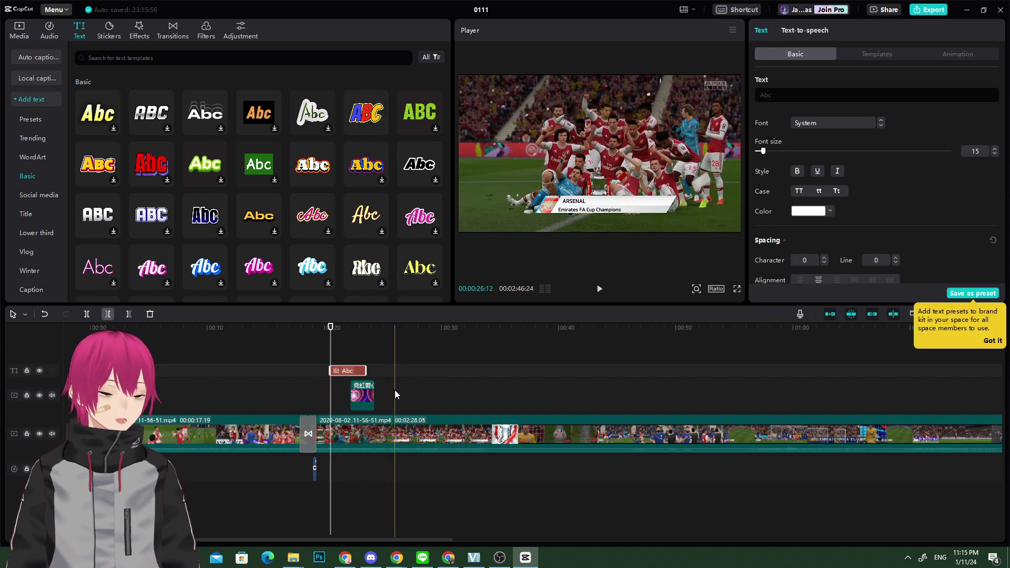
{"action": "left_click", "coordinate": [355, 324]}
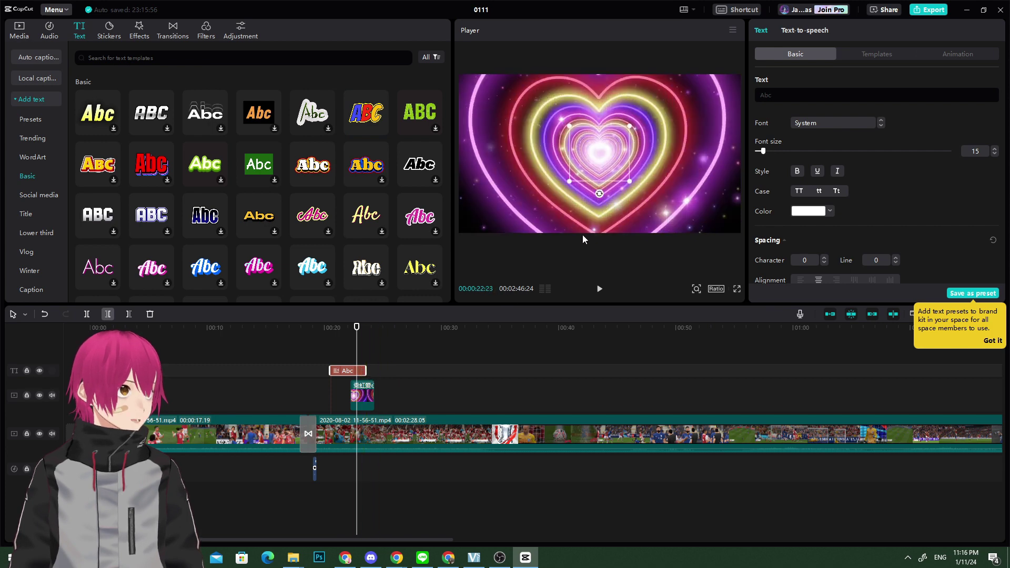
{"action": "left_click_drag", "start_coordinate": [570, 182], "coordinate": [527, 218]}
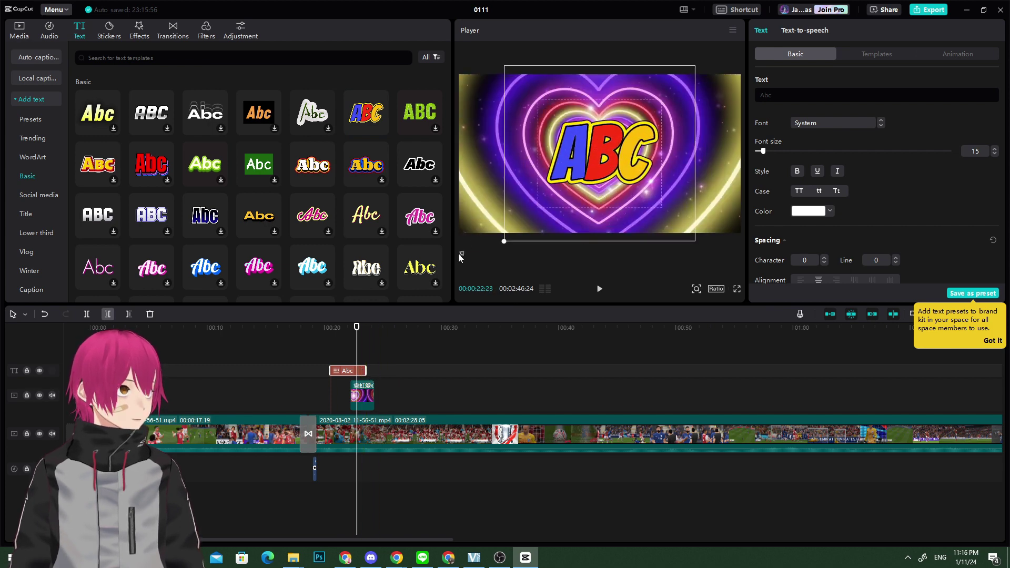
Change the title text to "Win" and play back the title from its start.
{"action": "double_click", "coordinate": [587, 158]}
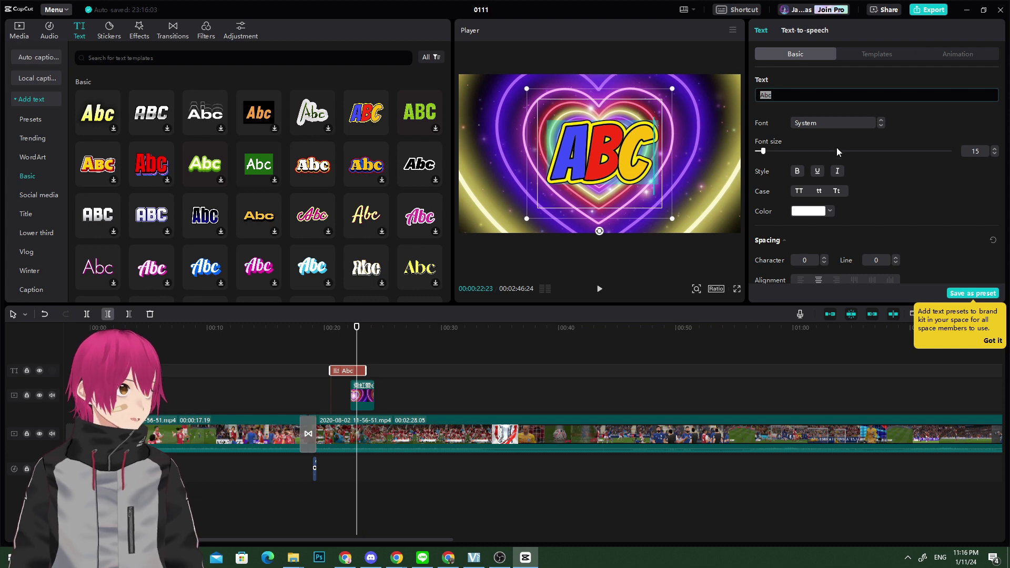
{"action": "type", "text": "W"}
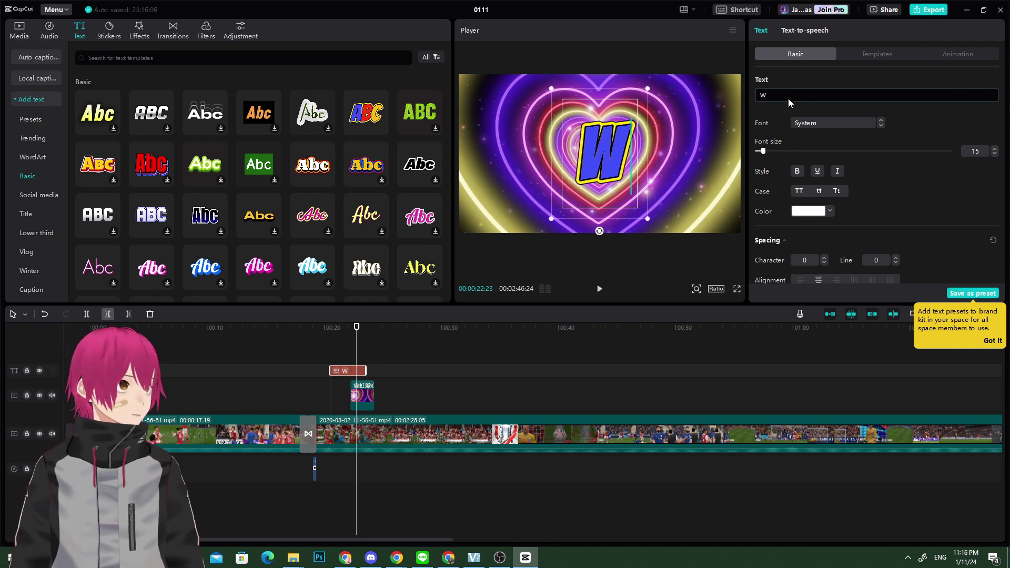
{"action": "type", "text": "in"}
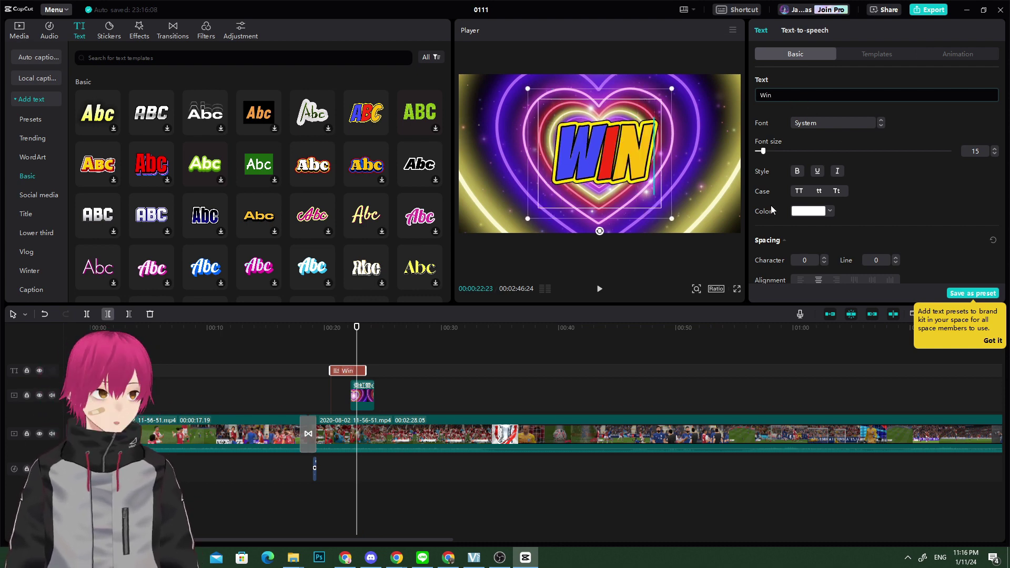
{"action": "left_click", "coordinate": [873, 78]}
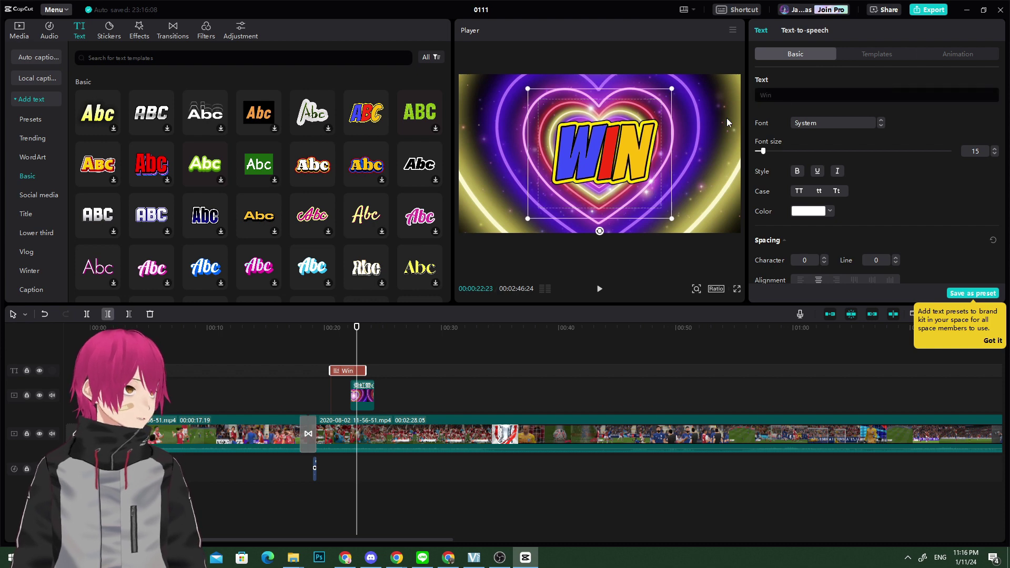
{"action": "left_click_drag", "start_coordinate": [360, 324], "coordinate": [327, 331]}
{"action": "key", "text": "space"}
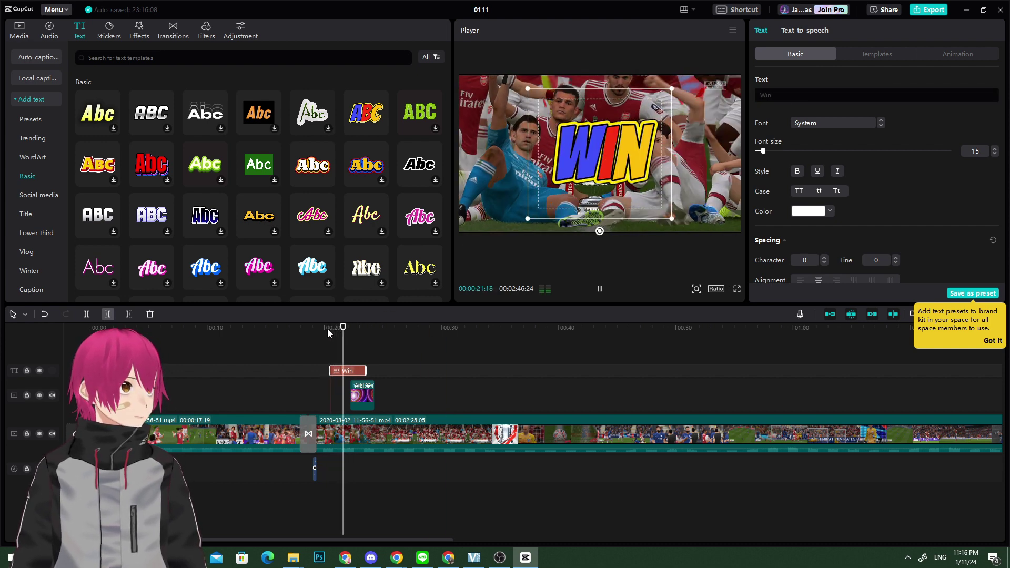
{"action": "key", "text": "space"}
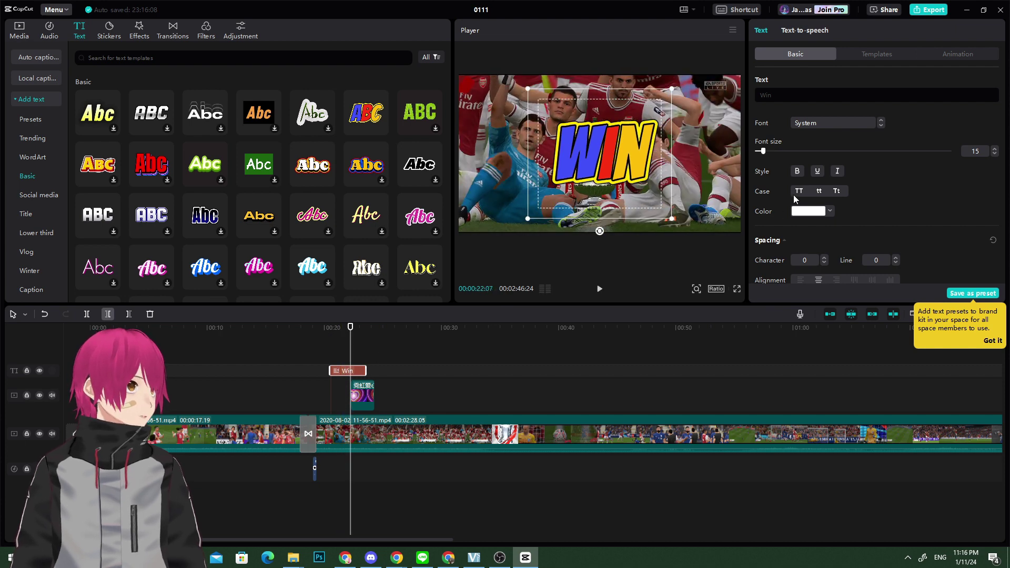
Apply the Jump loop animation to the "Win" title.
{"action": "left_click", "coordinate": [882, 58]}
{"action": "left_click", "coordinate": [958, 54]}
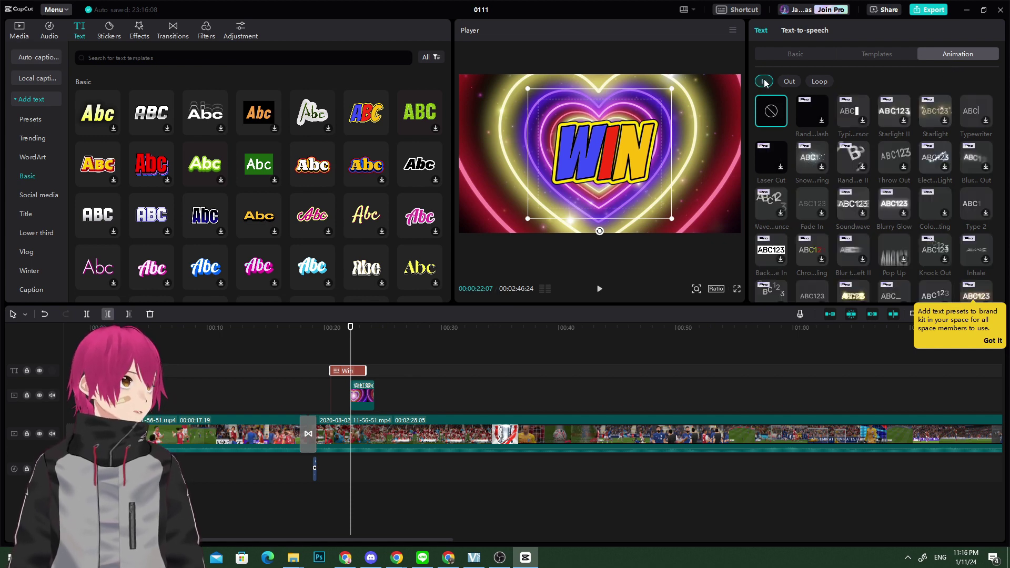
{"action": "left_click", "coordinate": [809, 82]}
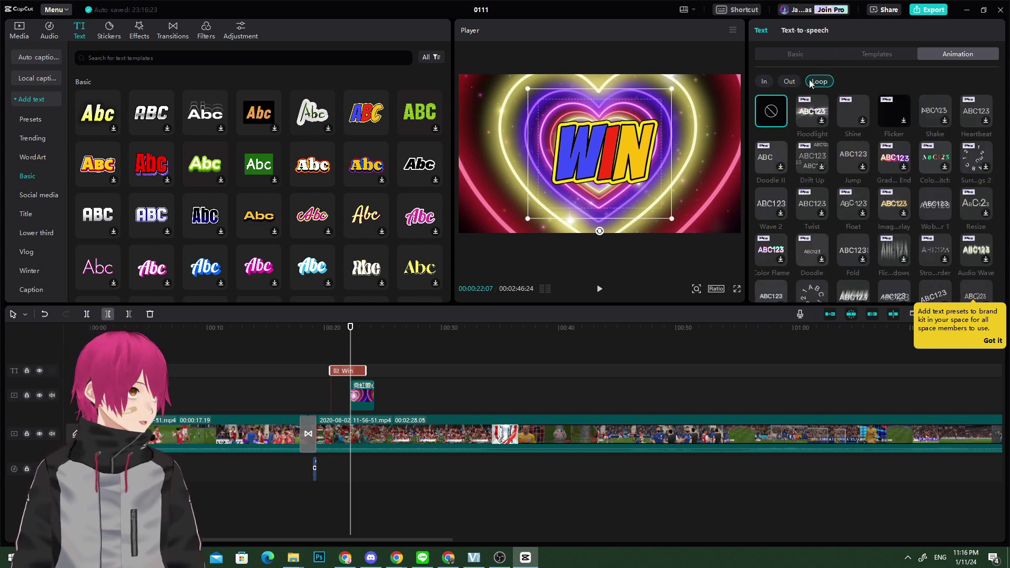
{"action": "left_click", "coordinate": [843, 154]}
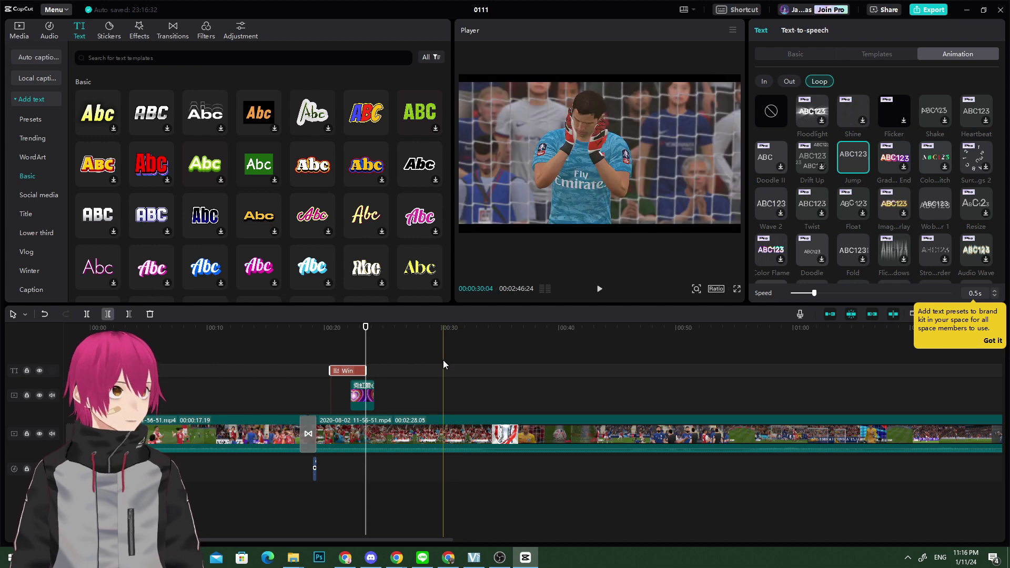
Add the ice cream cone sticker at about 00:00:23 and move it to about X -1279, Y 118 in the frame.
{"action": "left_click", "coordinate": [109, 28]}
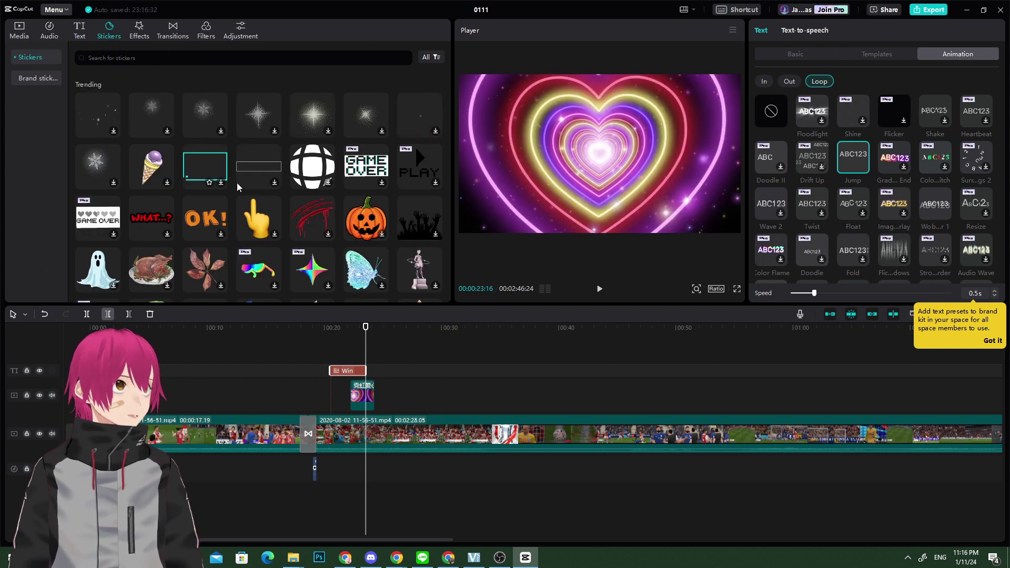
{"action": "left_click", "coordinate": [170, 178]}
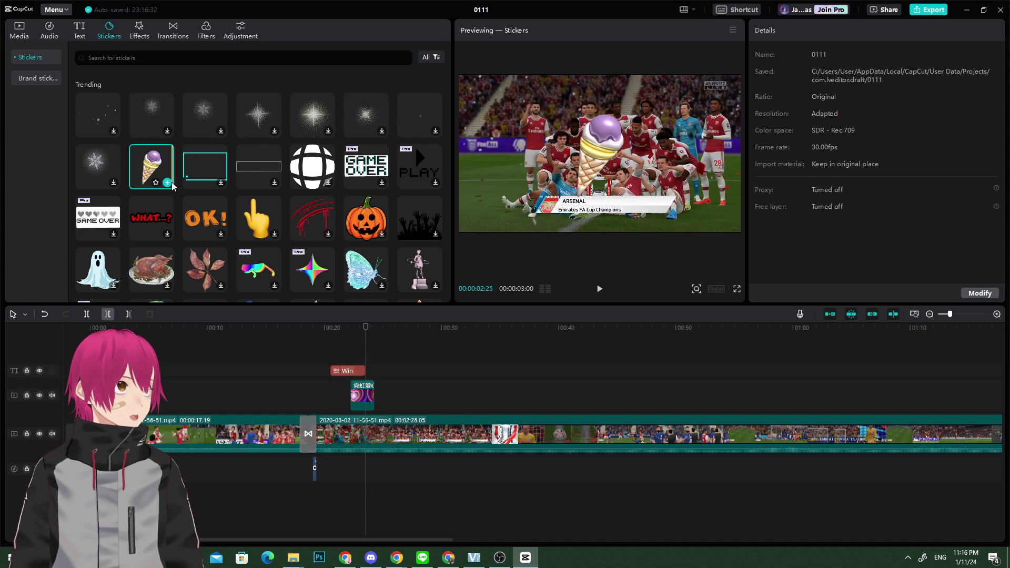
{"action": "left_click", "coordinate": [168, 183]}
{"action": "left_click", "coordinate": [383, 362]}
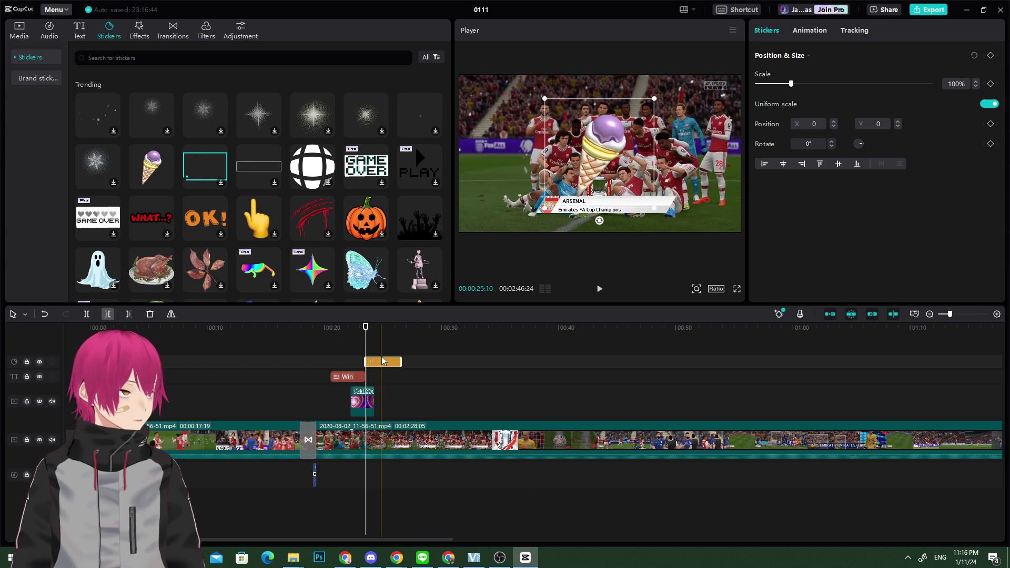
{"action": "left_click_drag", "start_coordinate": [599, 152], "coordinate": [494, 152]}
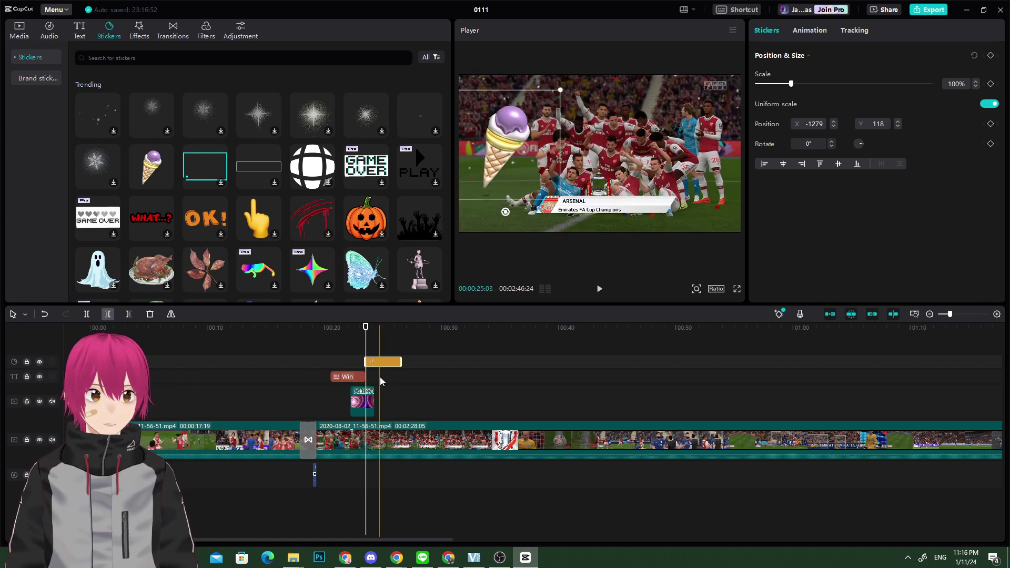
Add the DV video effect from the TV category to the timeline at about 00:00:27.
{"action": "left_click", "coordinate": [139, 31]}
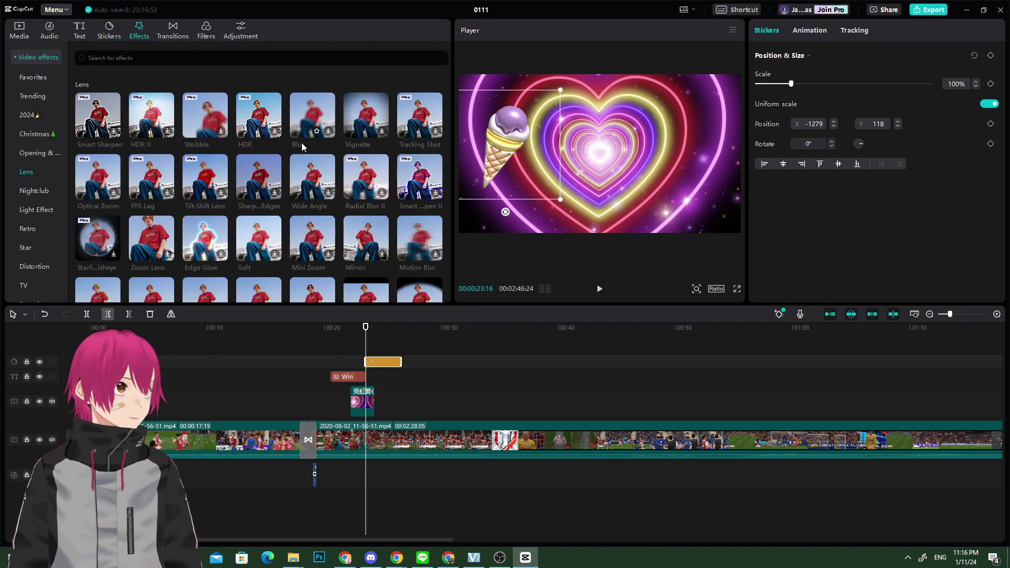
{"action": "left_click", "coordinate": [458, 427]}
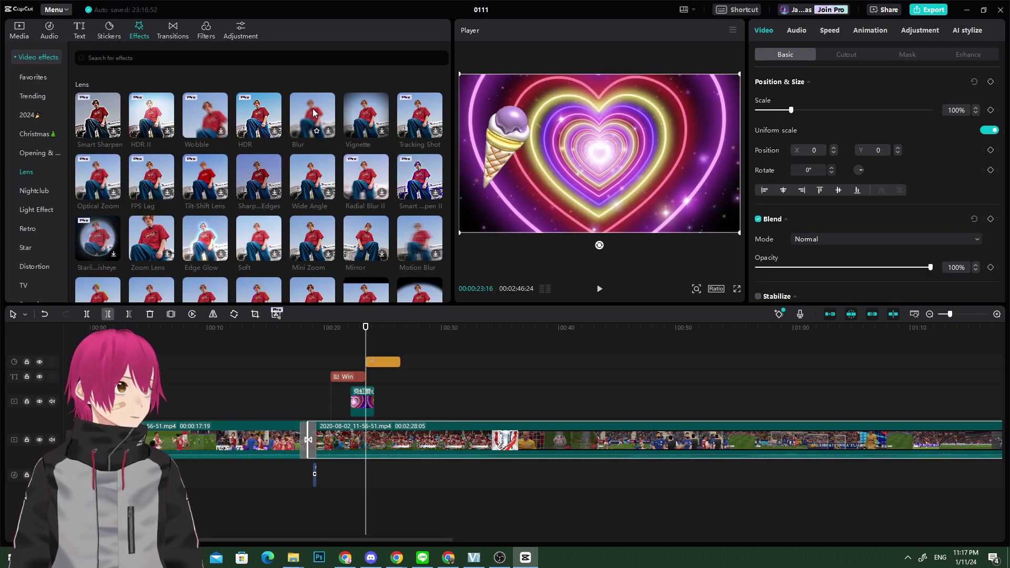
{"action": "scroll", "coordinate": [314, 113], "scroll_direction": "down", "scroll_amount": 5}
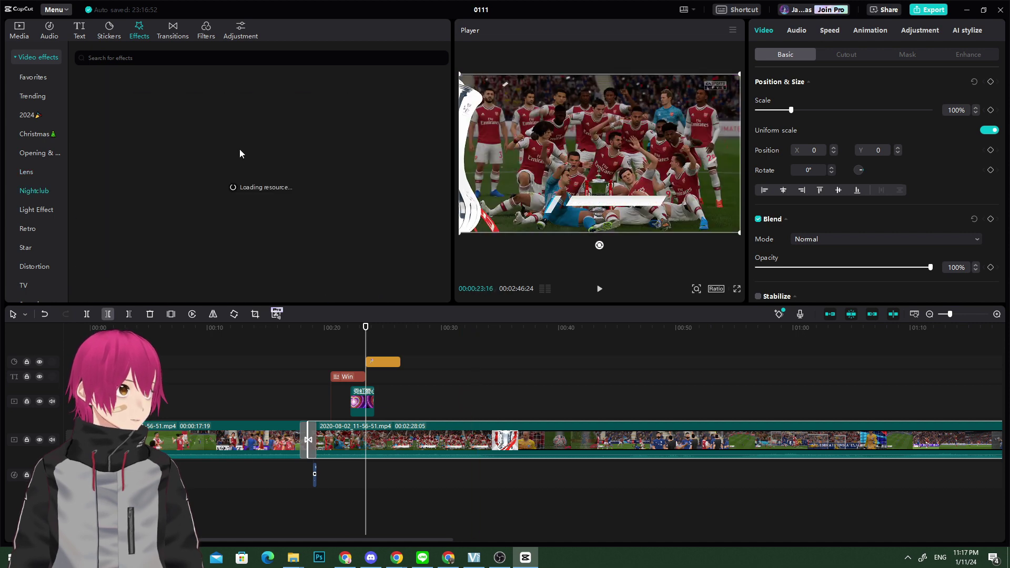
{"action": "scroll", "coordinate": [30, 219], "scroll_direction": "down", "scroll_amount": 3}
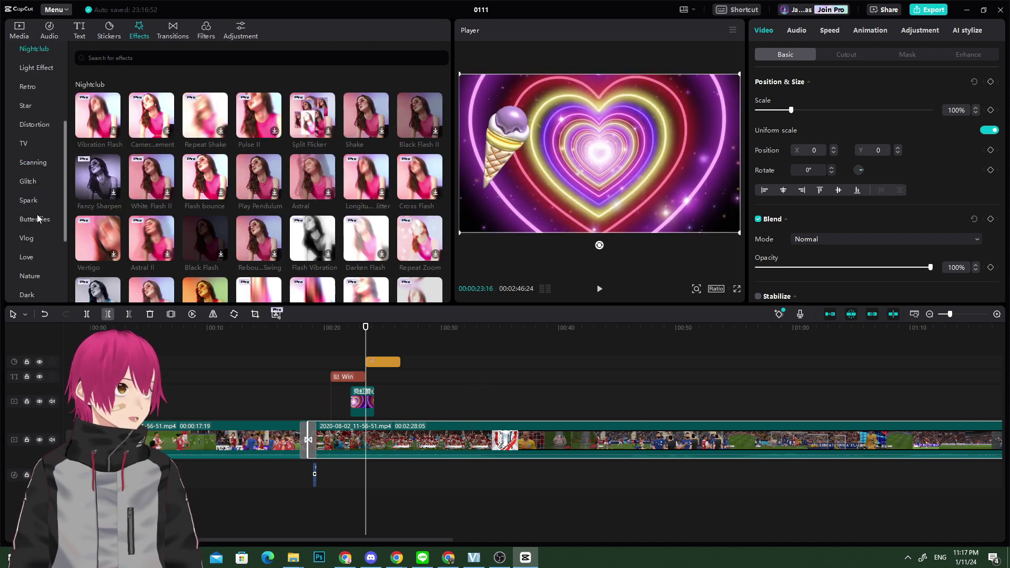
{"action": "left_click", "coordinate": [30, 142]}
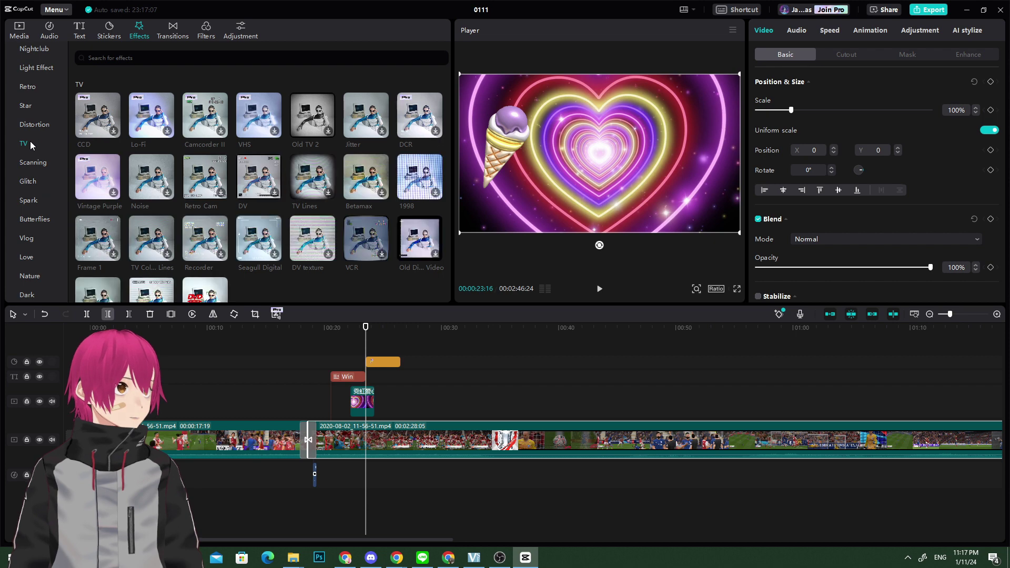
{"action": "left_click", "coordinate": [406, 330]}
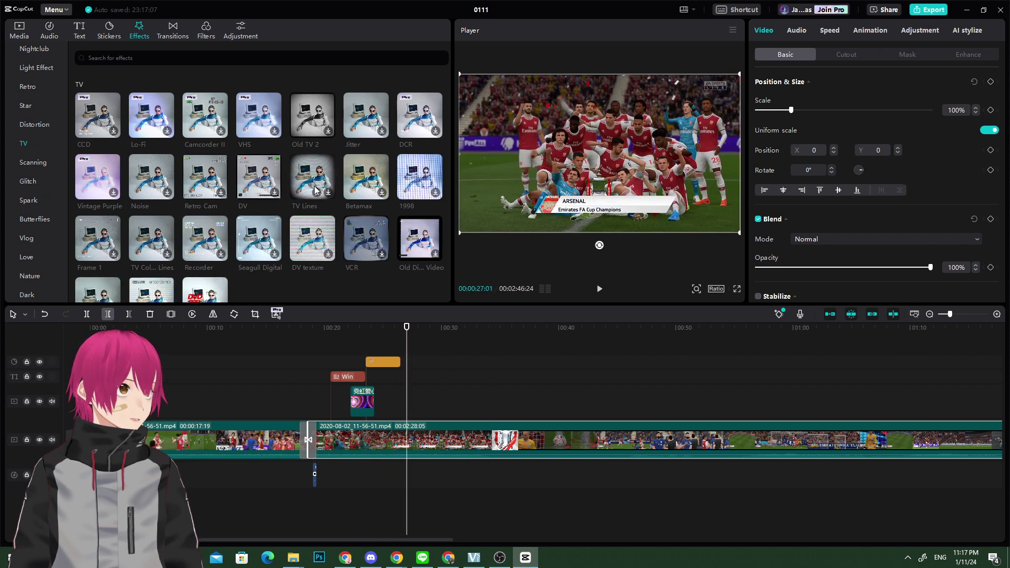
{"action": "left_click", "coordinate": [273, 194]}
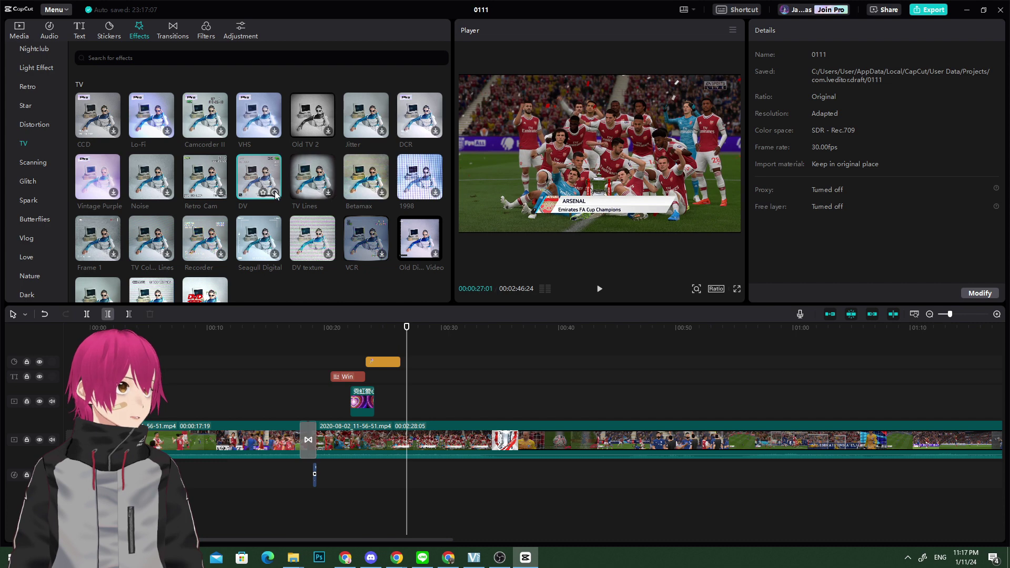
{"action": "left_click", "coordinate": [275, 193]}
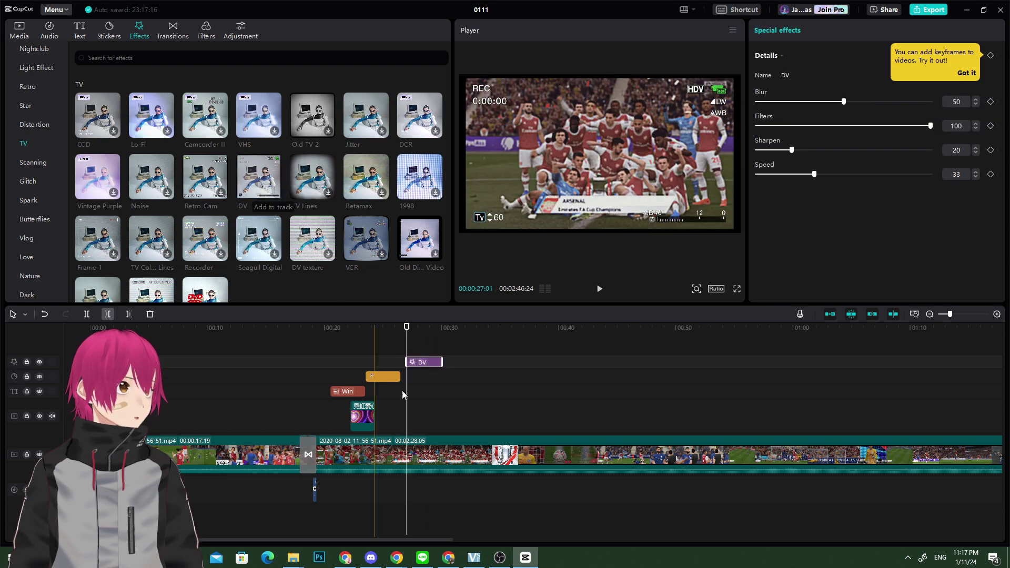
Move the DV effect to start at about 00:00:30 and play the video through it.
{"action": "left_click", "coordinate": [416, 330]}
{"action": "left_click_drag", "start_coordinate": [417, 328], "coordinate": [401, 328]}
{"action": "mouse_move", "coordinate": [441, 367]}
{"action": "left_mouse_down"}
{"action": "mouse_move", "coordinate": [547, 362]}
{"action": "mouse_move", "coordinate": [473, 401]}
{"action": "mouse_move", "coordinate": [444, 361]}
{"action": "left_mouse_up"}
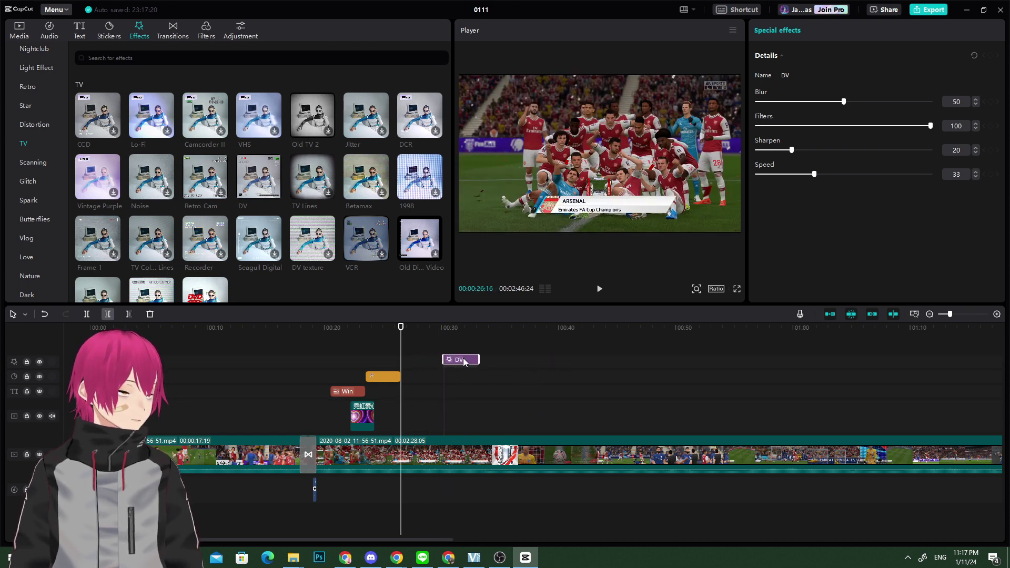
{"action": "left_click", "coordinate": [431, 337]}
{"action": "key", "text": "space"}
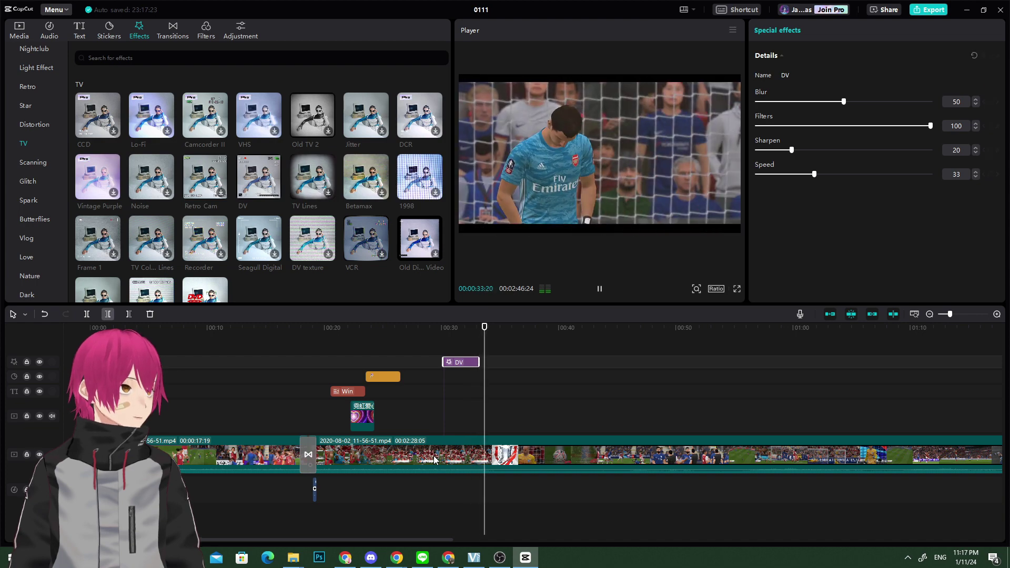
{"action": "key", "text": "space"}
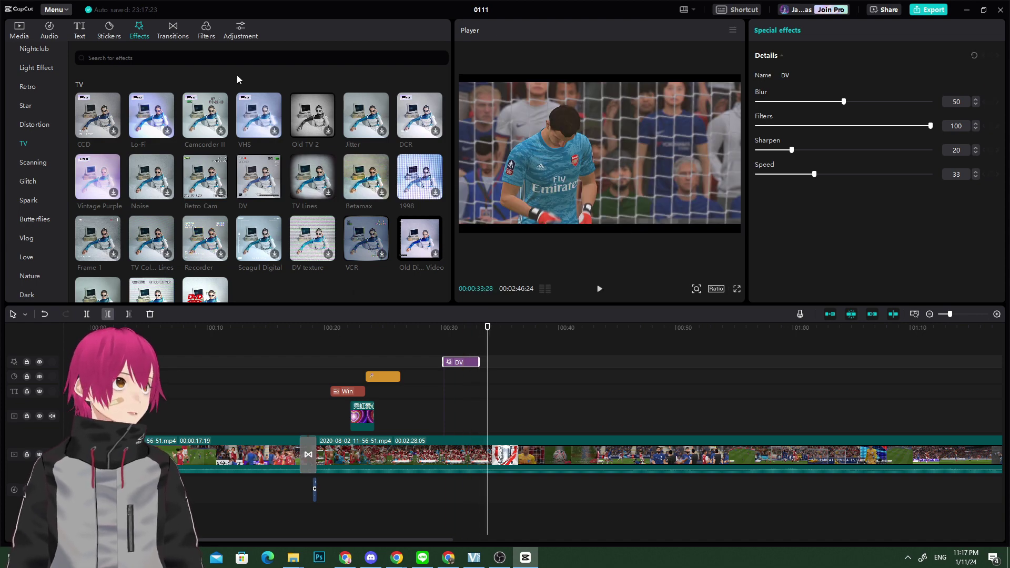
Add the Reindeer filter to the timeline at about 00:00:40.
{"action": "left_click", "coordinate": [205, 34]}
{"action": "left_click", "coordinate": [558, 447]}
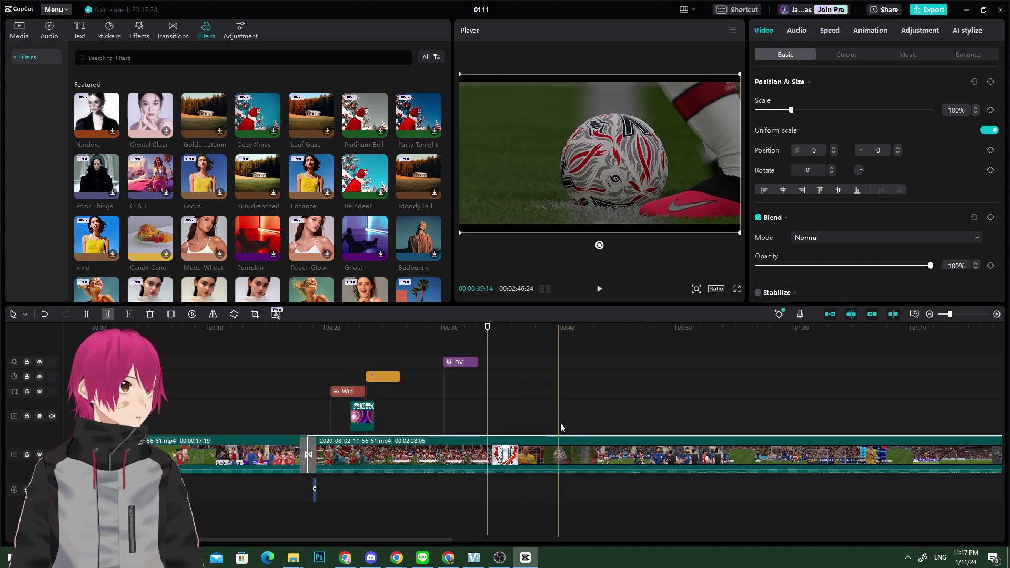
{"action": "left_click", "coordinate": [560, 331]}
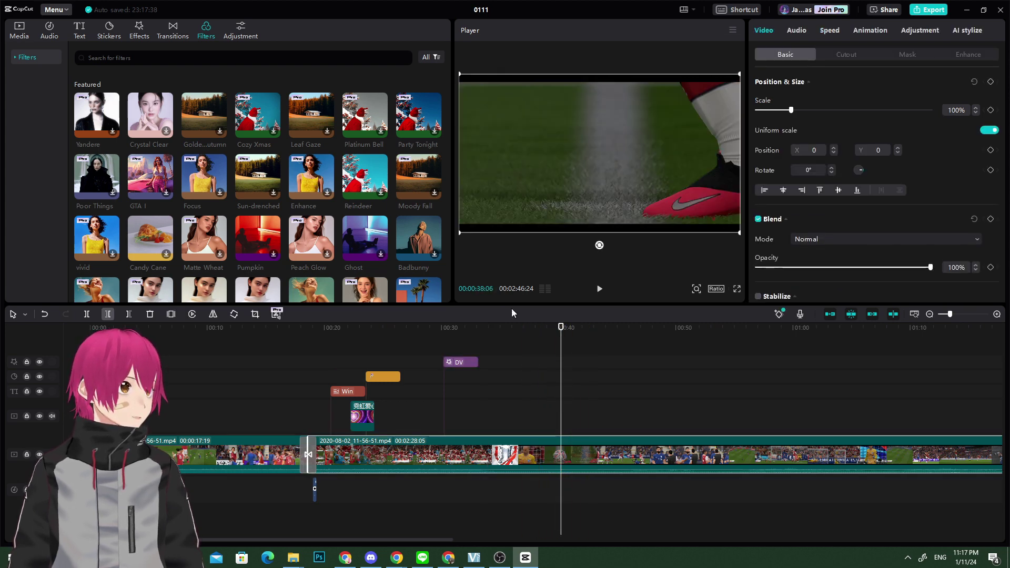
{"action": "left_click", "coordinate": [382, 193]}
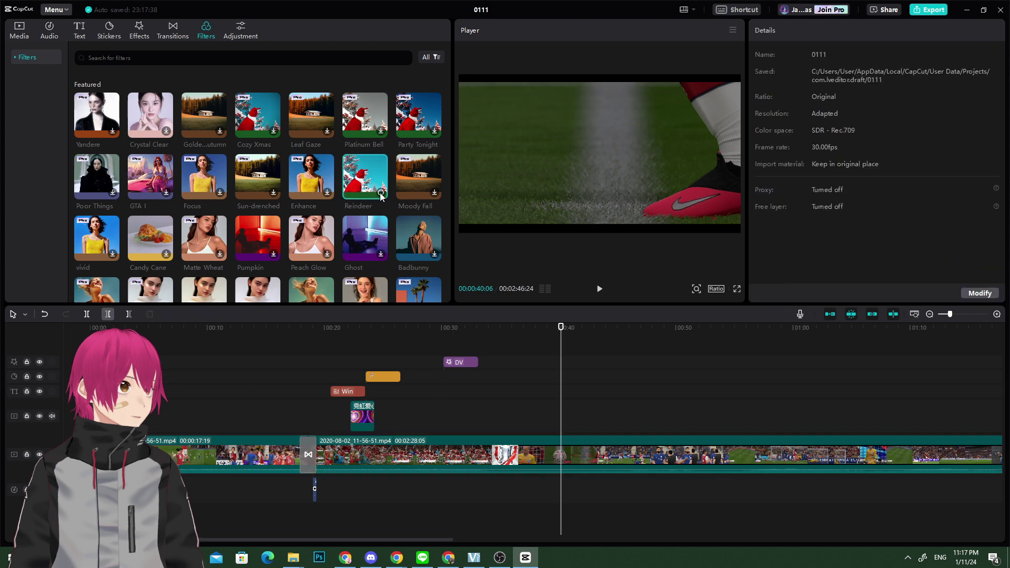
{"action": "left_click", "coordinate": [382, 194]}
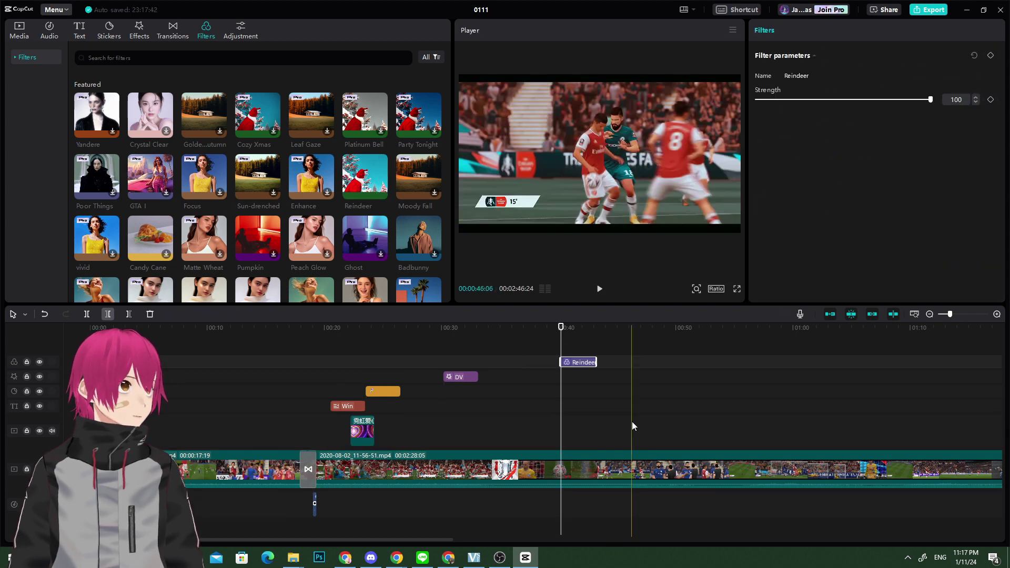
Play back the start of the Reindeer filter and reduce its strength to 89.
{"action": "left_click_drag", "start_coordinate": [562, 328], "coordinate": [553, 329]}
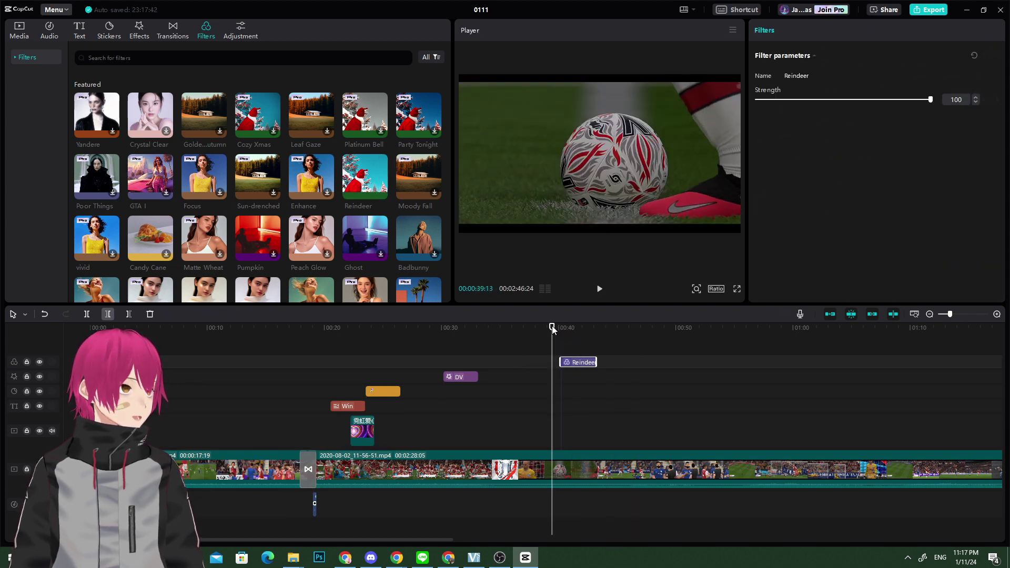
{"action": "key", "text": "space"}
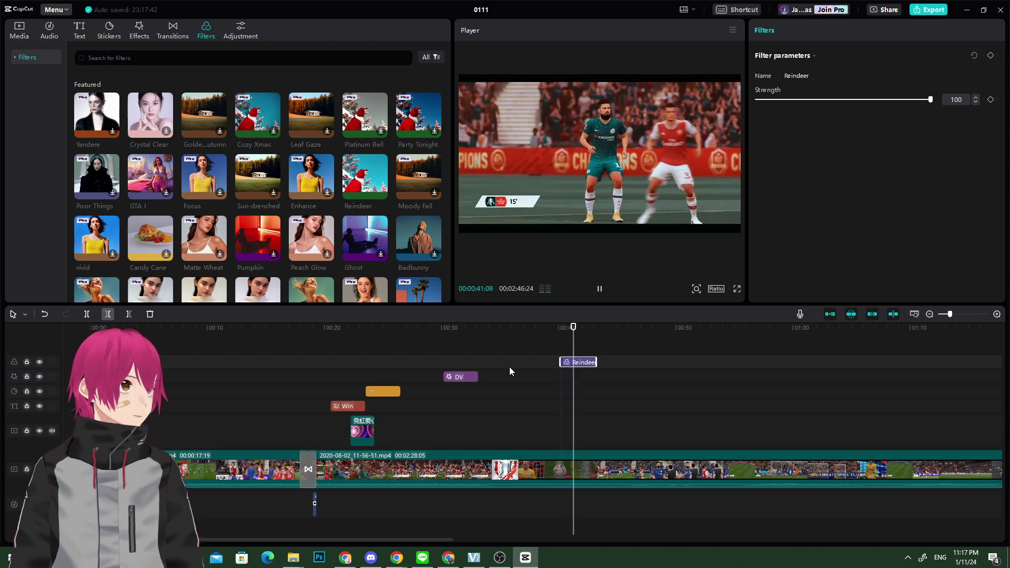
{"action": "key", "text": "space"}
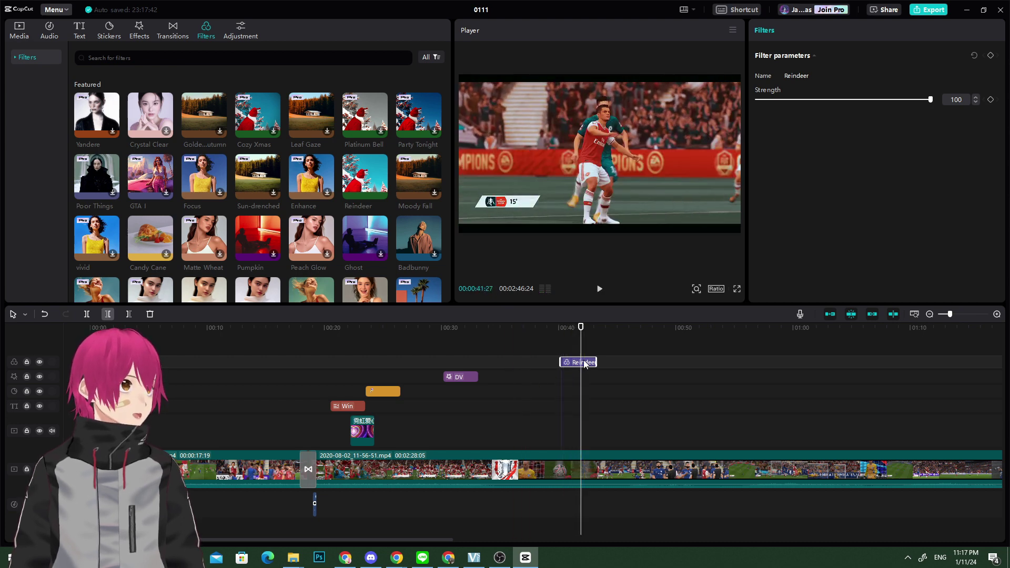
{"action": "mouse_move", "coordinate": [901, 100]}
{"action": "left_mouse_down"}
{"action": "mouse_move", "coordinate": [809, 103]}
{"action": "mouse_move", "coordinate": [912, 108]}
{"action": "left_mouse_up"}
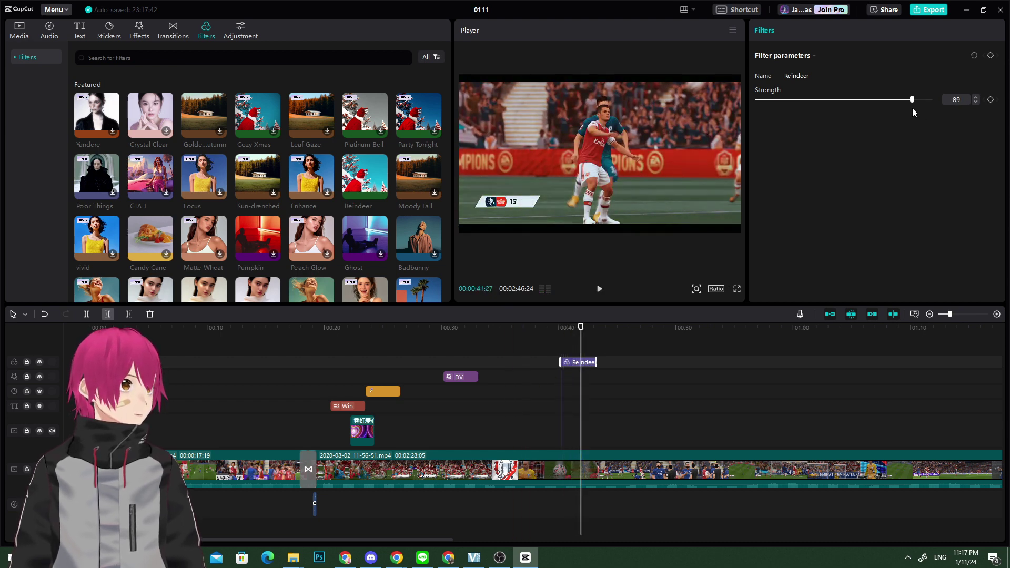
Add a custom adjustment to the timeline and move it past the Reindeer filter to about 00:00:43.
{"action": "left_click", "coordinate": [241, 31]}
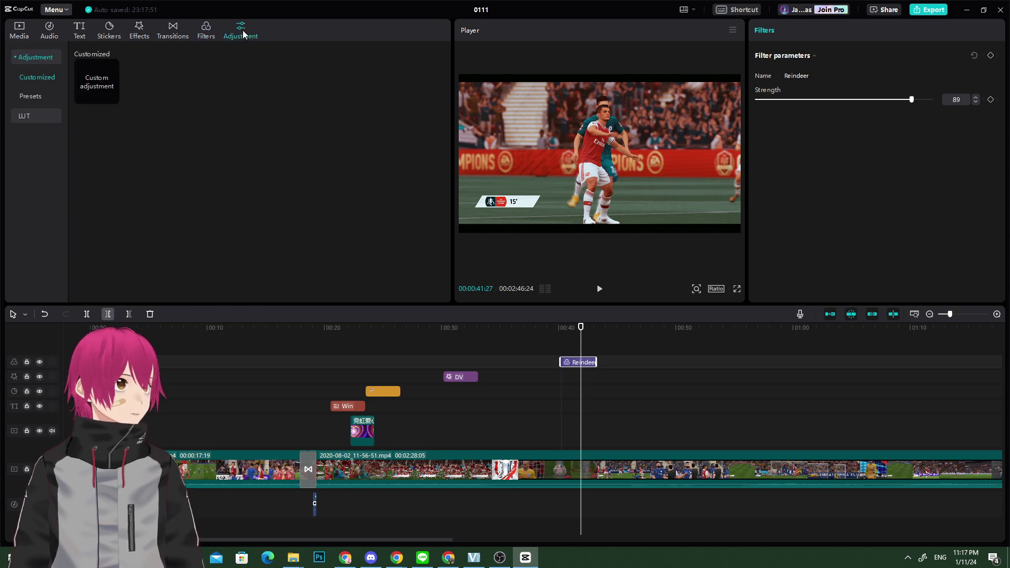
{"action": "left_click", "coordinate": [113, 96]}
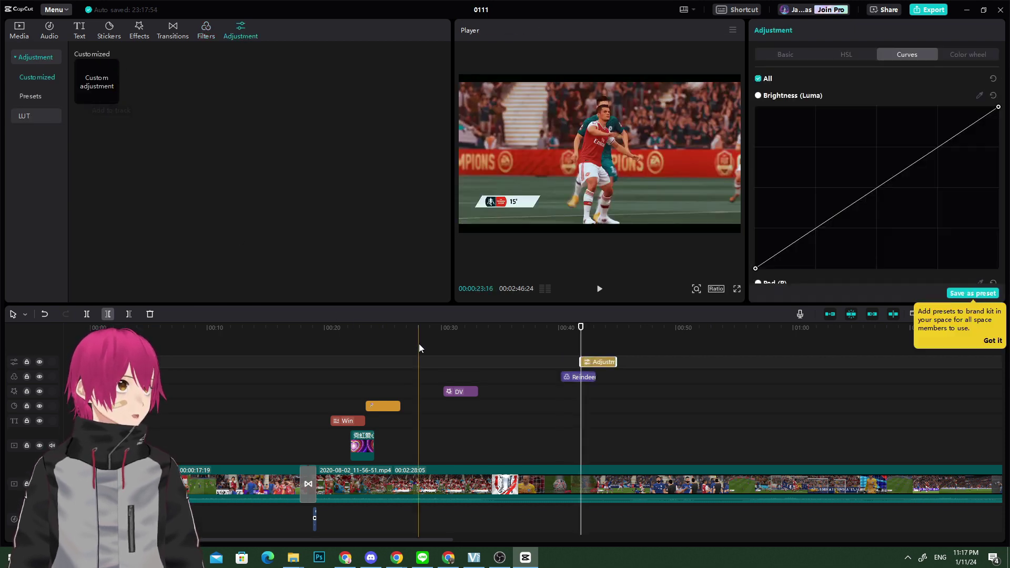
{"action": "left_click_drag", "start_coordinate": [610, 362], "coordinate": [632, 362]}
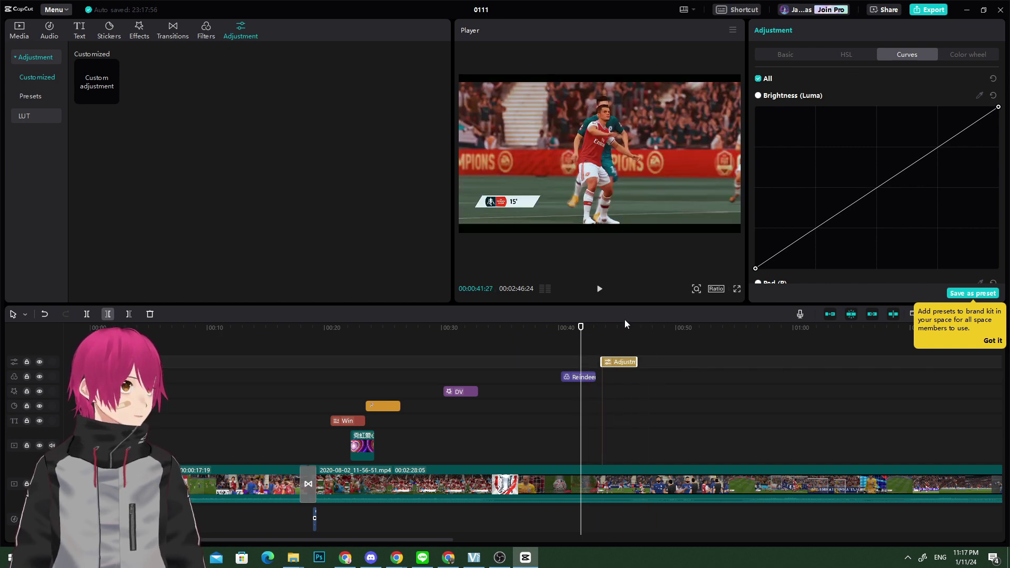
Brighten the custom adjustment by raising its Brightness (Luma) curve with one point in the darker and one in the lighter tones.
{"action": "mouse_move", "coordinate": [625, 322]}
{"action": "left_mouse_down"}
{"action": "mouse_move", "coordinate": [558, 330]}
{"action": "mouse_move", "coordinate": [616, 334]}
{"action": "left_mouse_up"}
{"action": "left_click_drag", "start_coordinate": [816, 227], "coordinate": [819, 170]}
{"action": "mouse_move", "coordinate": [939, 126]}
{"action": "left_mouse_down"}
{"action": "mouse_move", "coordinate": [956, 171]}
{"action": "mouse_move", "coordinate": [947, 135]}
{"action": "left_mouse_up"}
{"action": "left_click_drag", "start_coordinate": [822, 170], "coordinate": [837, 201]}
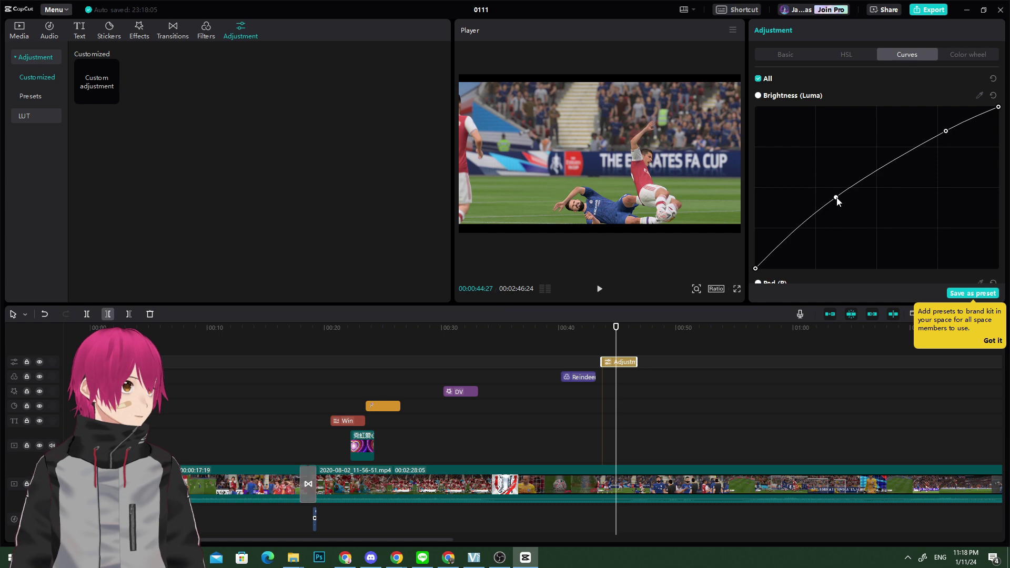
{"action": "left_click", "coordinate": [992, 341]}
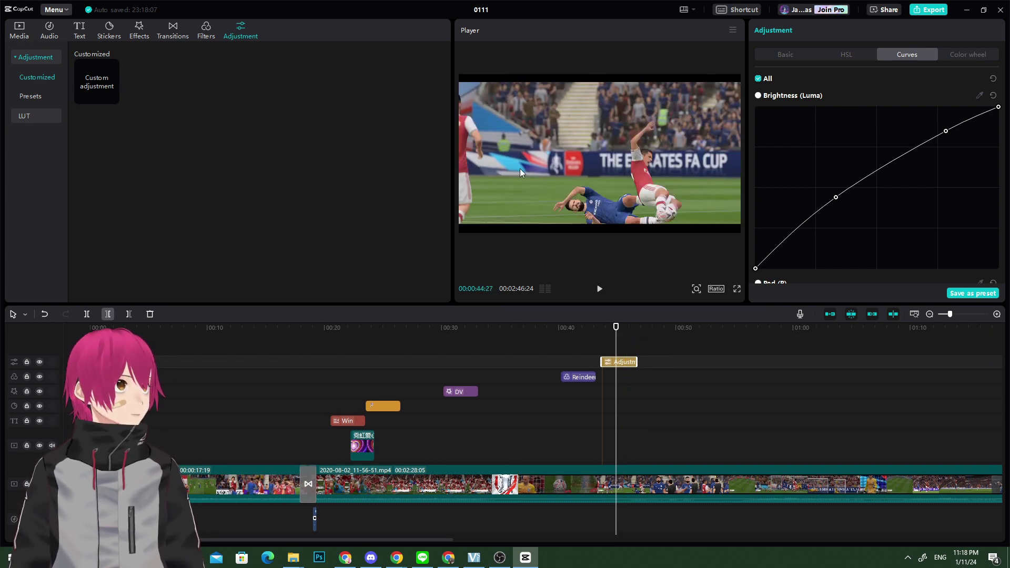
Review the export settings for destination folder, mp4 format, frame rate and title, and close them without exporting.
{"action": "left_click", "coordinate": [463, 330]}
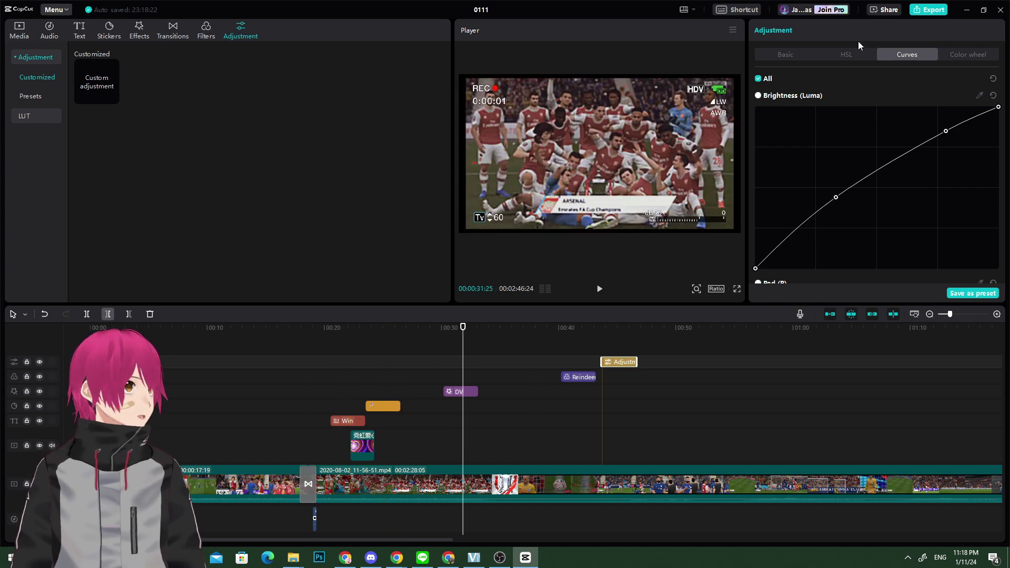
{"action": "left_click", "coordinate": [934, 9]}
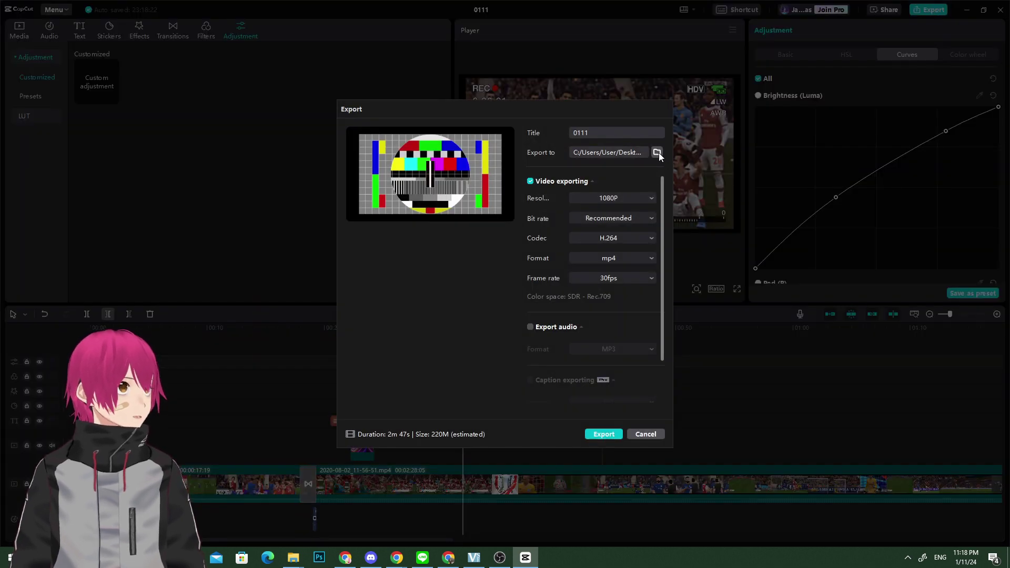
{"action": "left_click", "coordinate": [656, 152]}
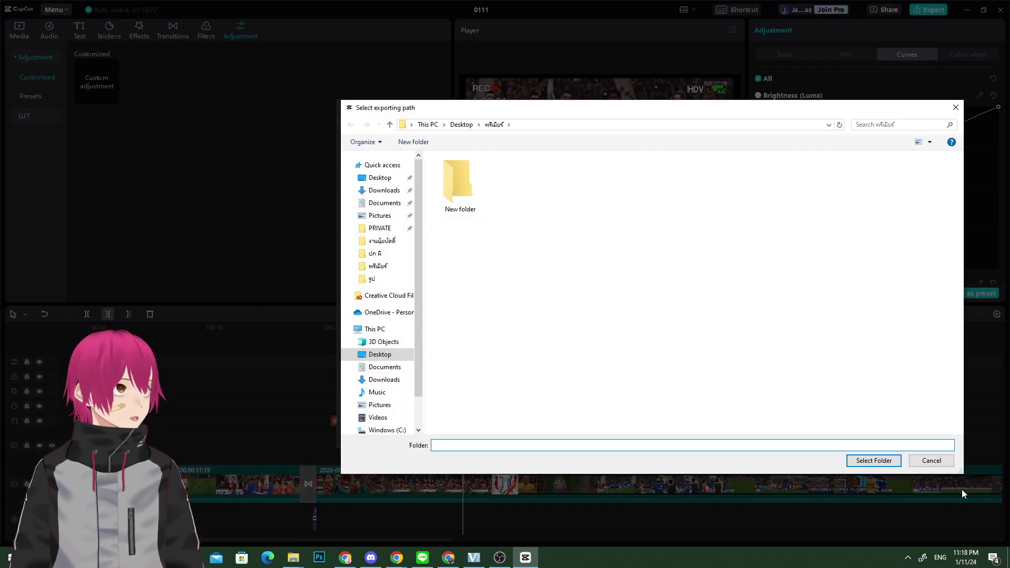
{"action": "left_click", "coordinate": [947, 462]}
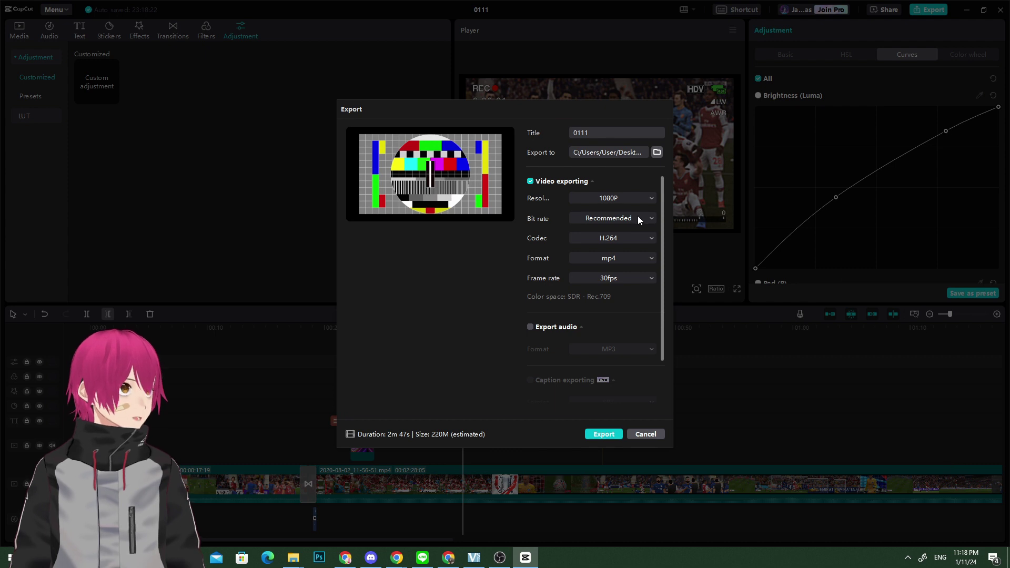
{"action": "left_click", "coordinate": [645, 258]}
{"action": "left_click", "coordinate": [609, 265]}
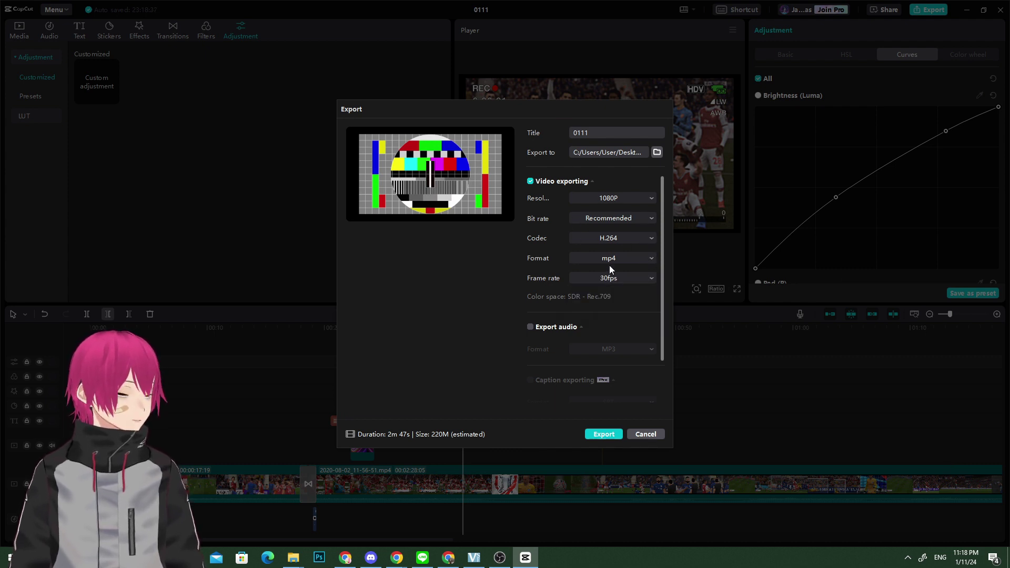
{"action": "left_click", "coordinate": [613, 278]}
{"action": "left_click", "coordinate": [614, 277]}
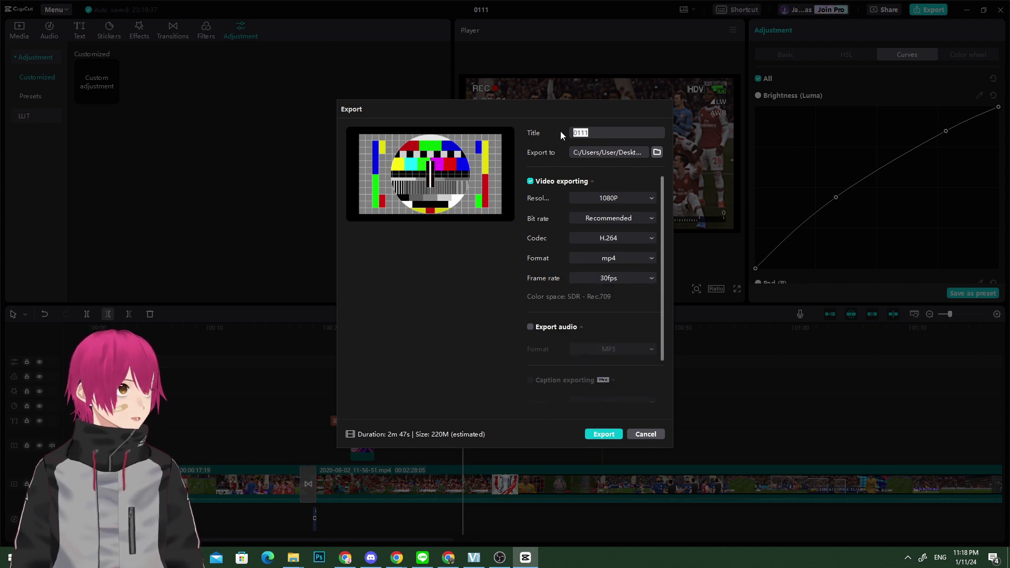
{"action": "left_click", "coordinate": [648, 436]}
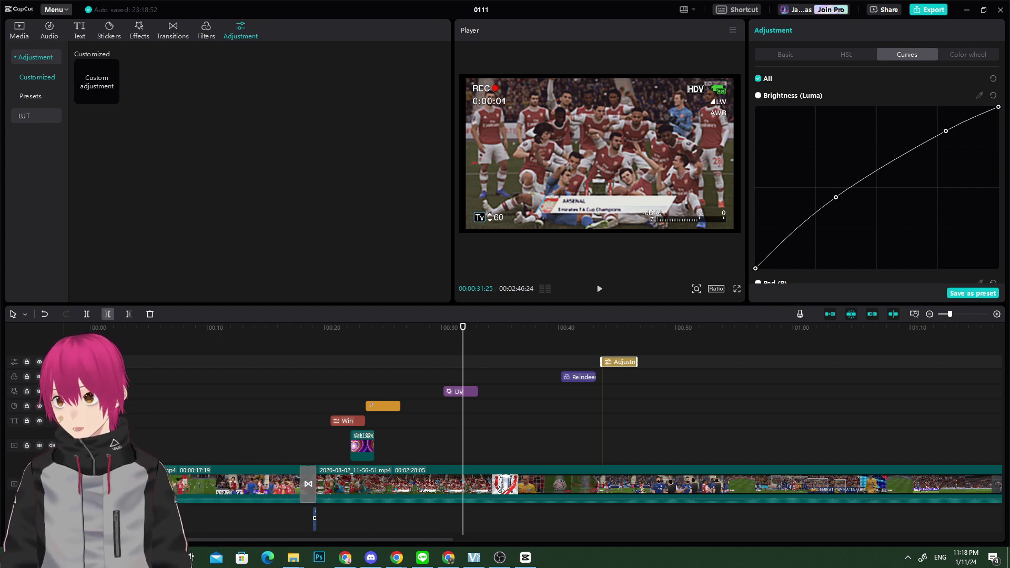
Switch to the JS14 Artworks YouTube channel in Chrome and look through its home page and video list.
{"action": "left_click", "coordinate": [345, 557]}
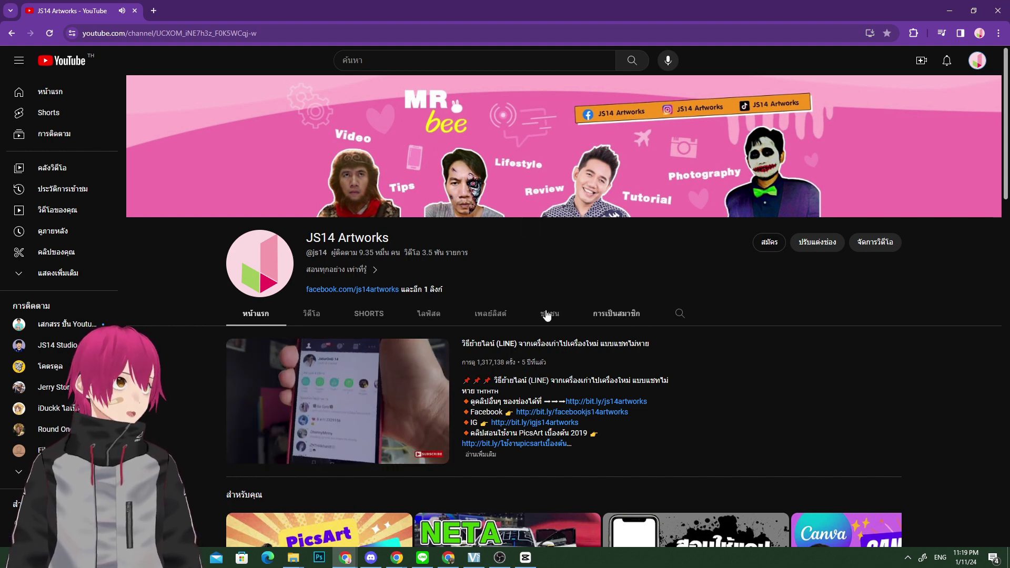
{"action": "left_click", "coordinate": [307, 320]}
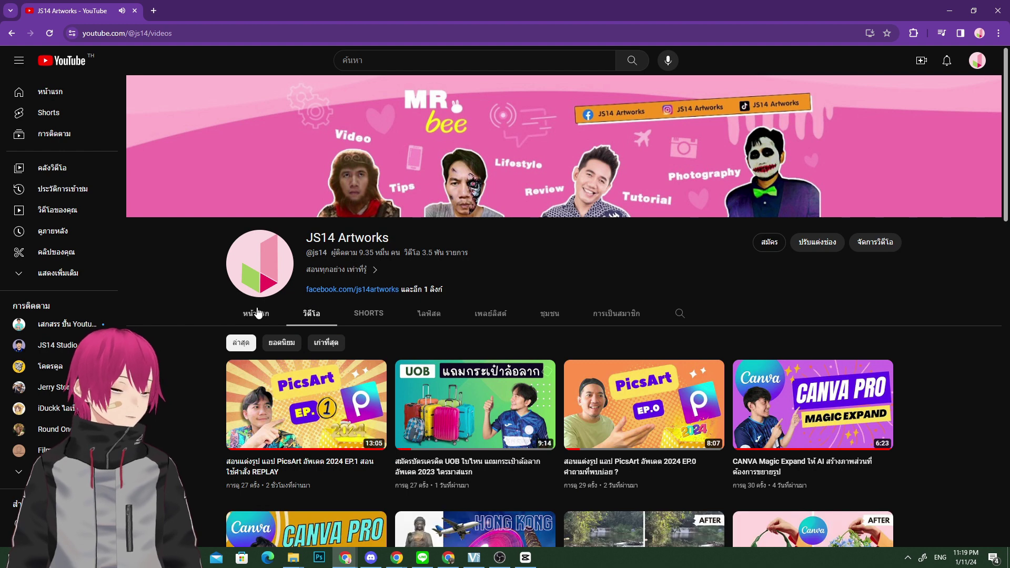
{"action": "left_click", "coordinate": [253, 315]}
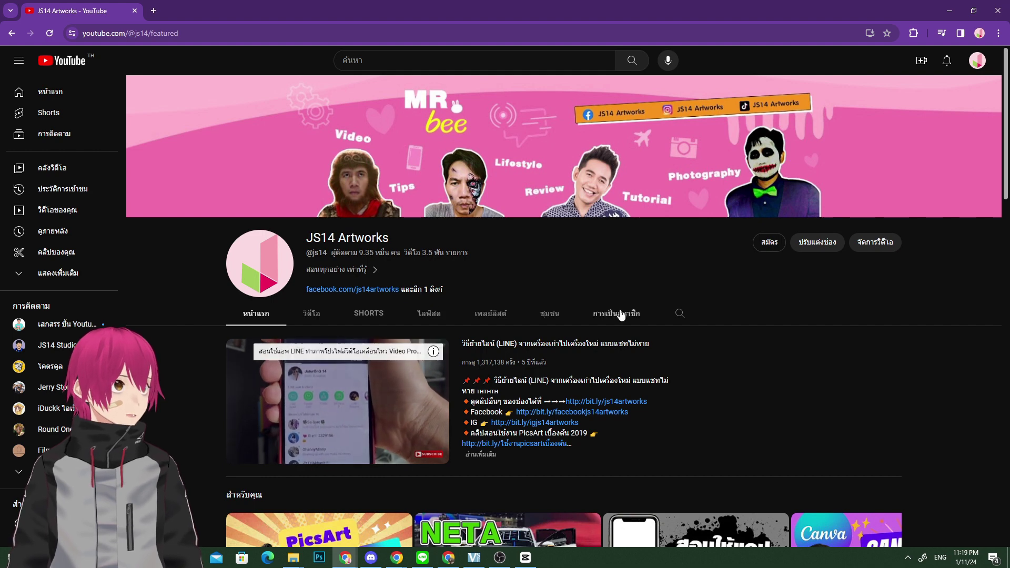
{"action": "left_click", "coordinate": [322, 313]}
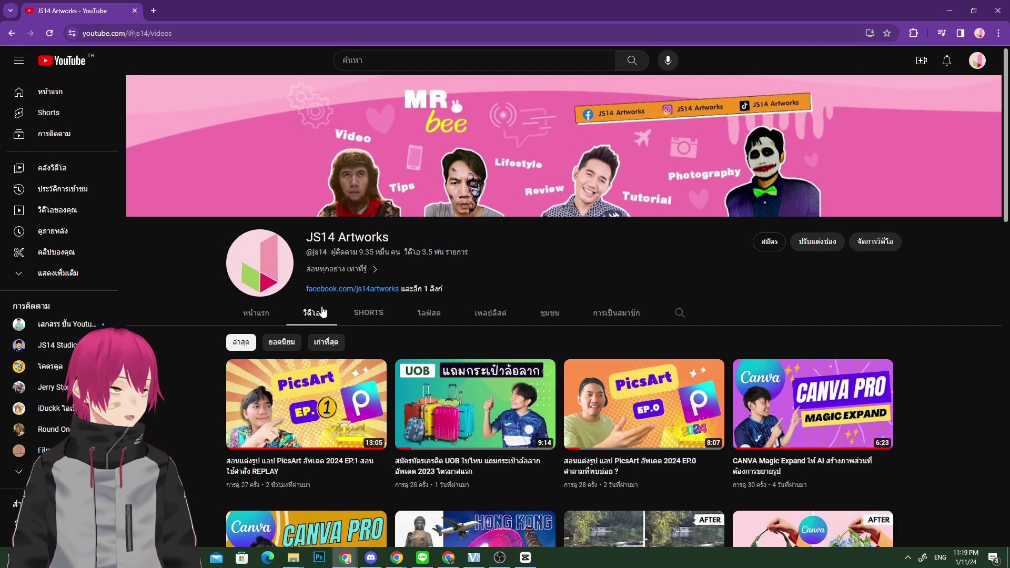
Open the UOB credit card video from the channel's video list in a new tab and switch to it.
{"action": "scroll", "coordinate": [785, 398], "scroll_direction": "down", "scroll_amount": 2}
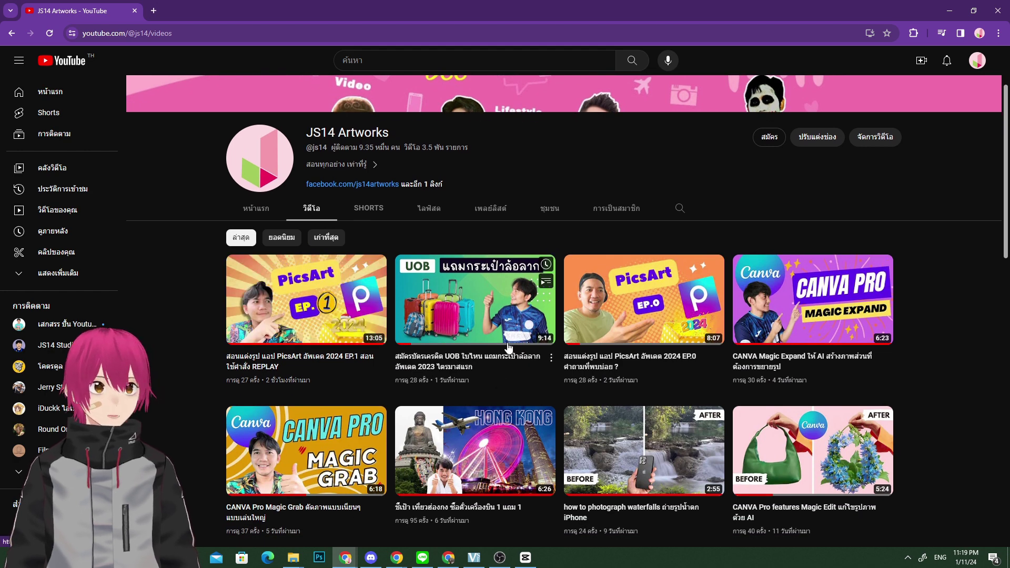
{"action": "middle_click", "coordinate": [481, 314]}
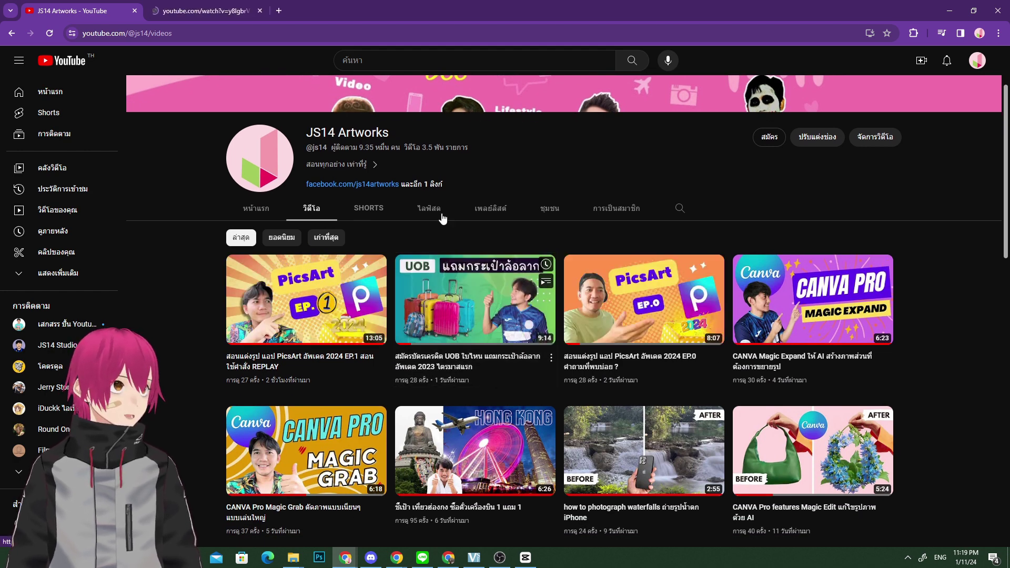
{"action": "key", "text": "ctrl+Tab"}
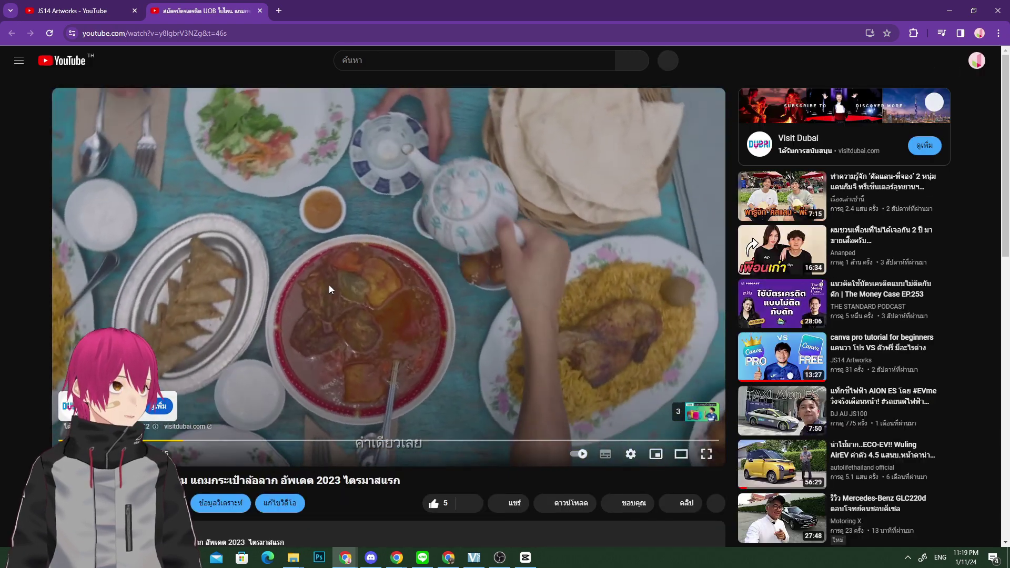
Expand the UOB video's full description and skim it down to the comments and back.
{"action": "scroll", "coordinate": [329, 285], "scroll_direction": "down", "scroll_amount": 3}
{"action": "scroll", "coordinate": [329, 283], "scroll_direction": "down", "scroll_amount": 2}
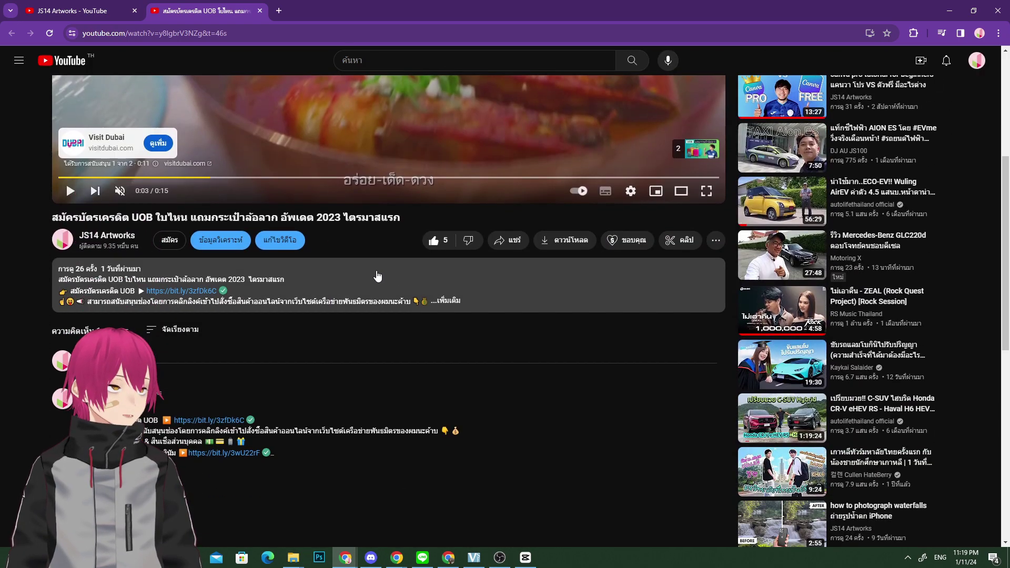
{"action": "left_click", "coordinate": [448, 299]}
{"action": "scroll", "coordinate": [448, 299], "scroll_direction": "down", "scroll_amount": 15}
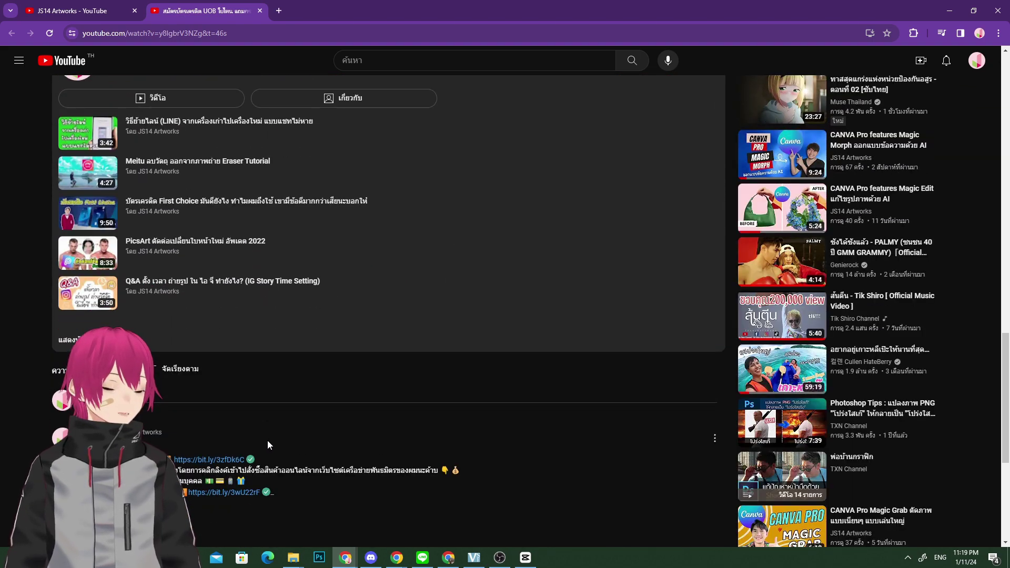
{"action": "scroll", "coordinate": [267, 441], "scroll_direction": "up", "scroll_amount": 15}
{"action": "scroll", "coordinate": [279, 434], "scroll_direction": "up", "scroll_amount": 1}
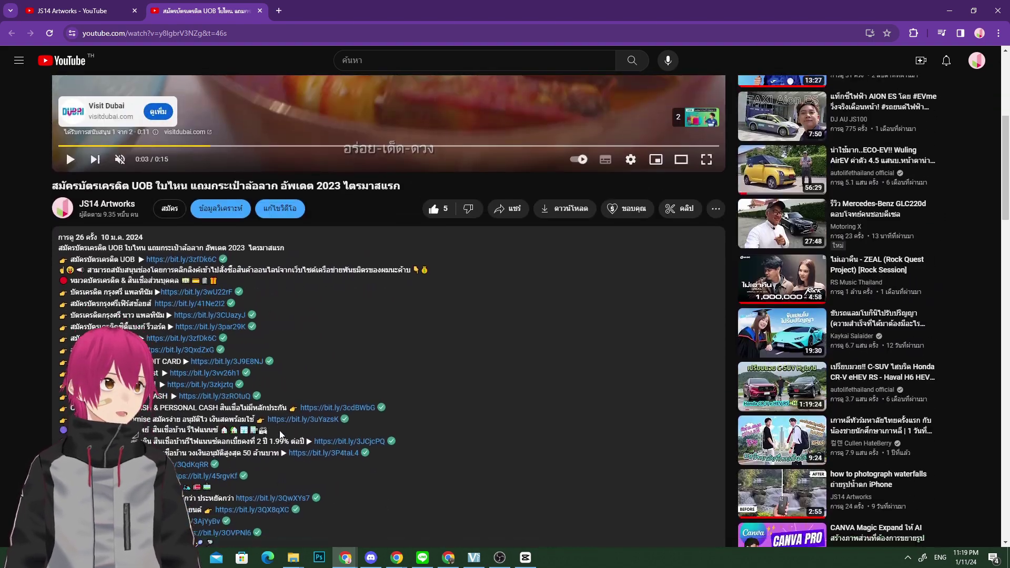
Examine the credit card and personal loan links in the video description, highlighting that section.
{"action": "scroll", "coordinate": [321, 332], "scroll_direction": "down", "scroll_amount": 1}
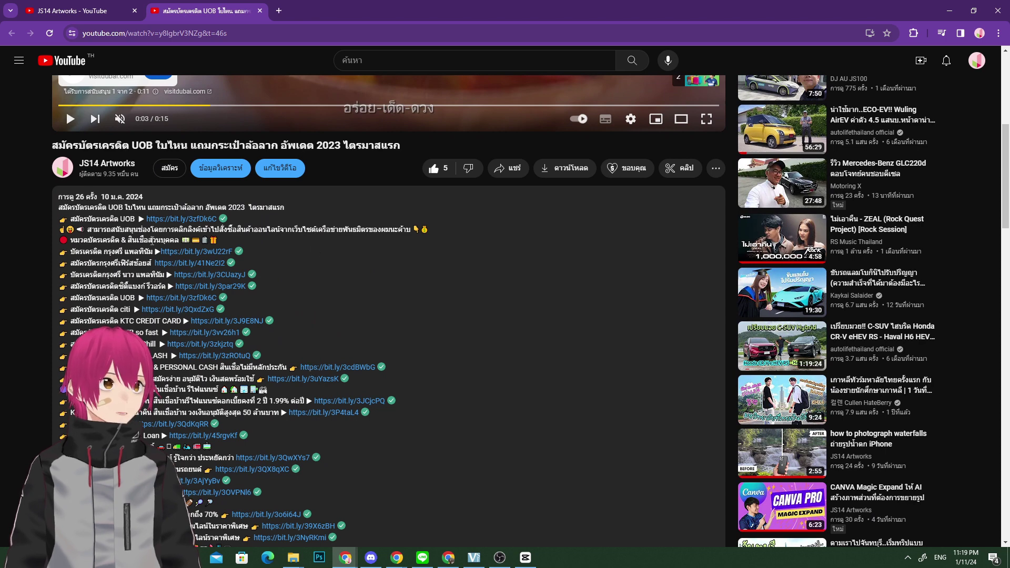
{"action": "scroll", "coordinate": [152, 241], "scroll_direction": "down", "scroll_amount": 1}
{"action": "left_click_drag", "start_coordinate": [217, 189], "coordinate": [347, 60]}
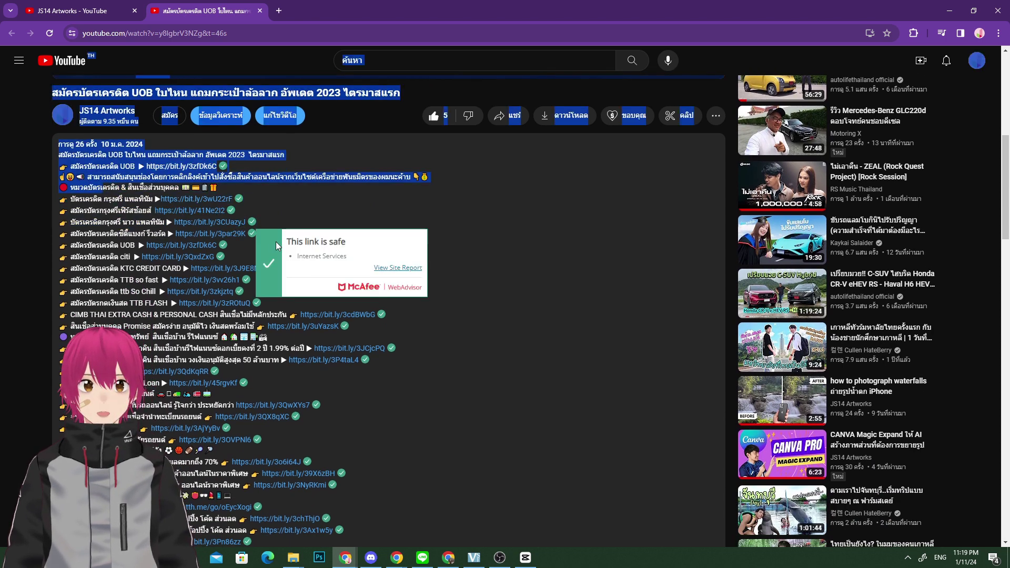
{"action": "left_click_drag", "start_coordinate": [277, 245], "coordinate": [218, 337]}
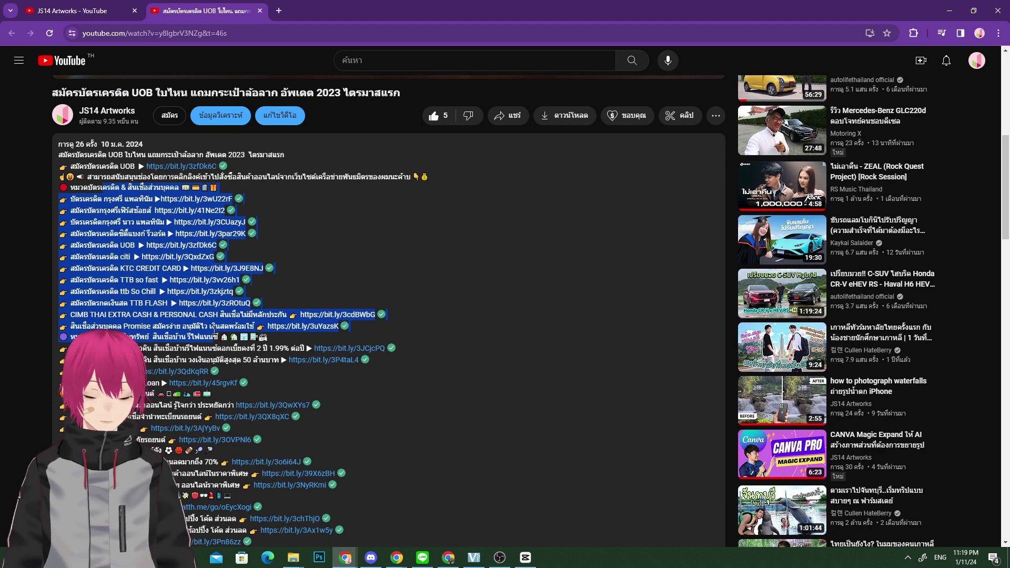
{"action": "scroll", "coordinate": [219, 337], "scroll_direction": "up", "scroll_amount": 1}
{"action": "left_click", "coordinate": [251, 206]}
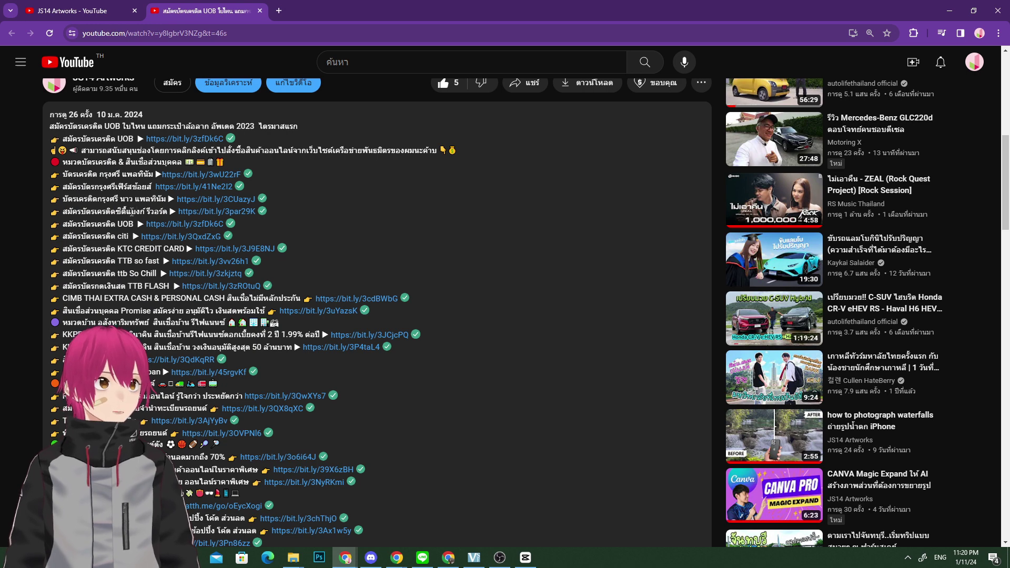
Examine the description's home loan, car insurance, sports gear and online shopping link categories, highlighting parts of them.
{"action": "scroll", "coordinate": [129, 248], "scroll_direction": "down", "scroll_amount": 1}
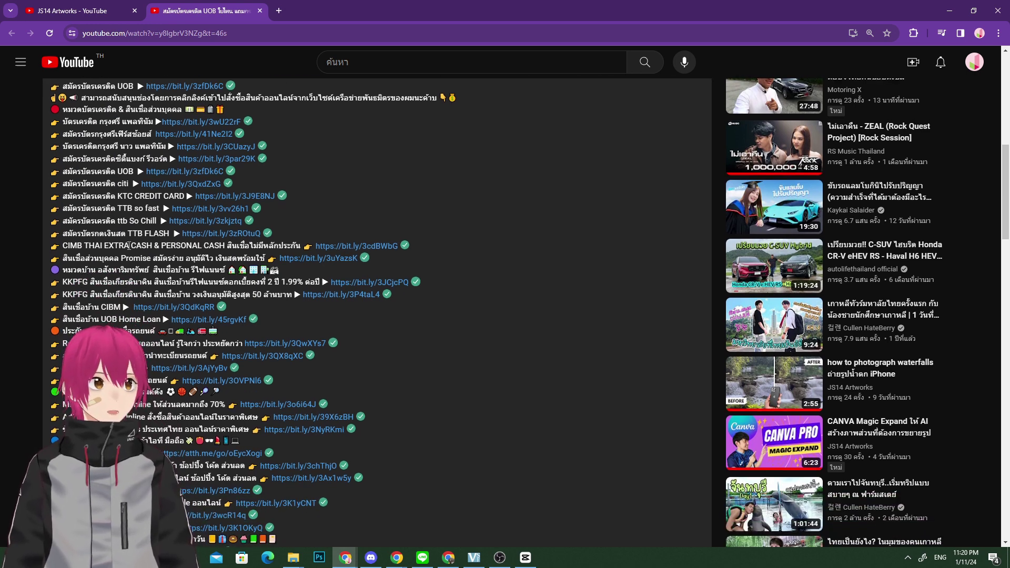
{"action": "scroll", "coordinate": [129, 246], "scroll_direction": "down", "scroll_amount": 1}
{"action": "left_click_drag", "start_coordinate": [91, 219], "coordinate": [212, 227]}
{"action": "left_click", "coordinate": [210, 234]}
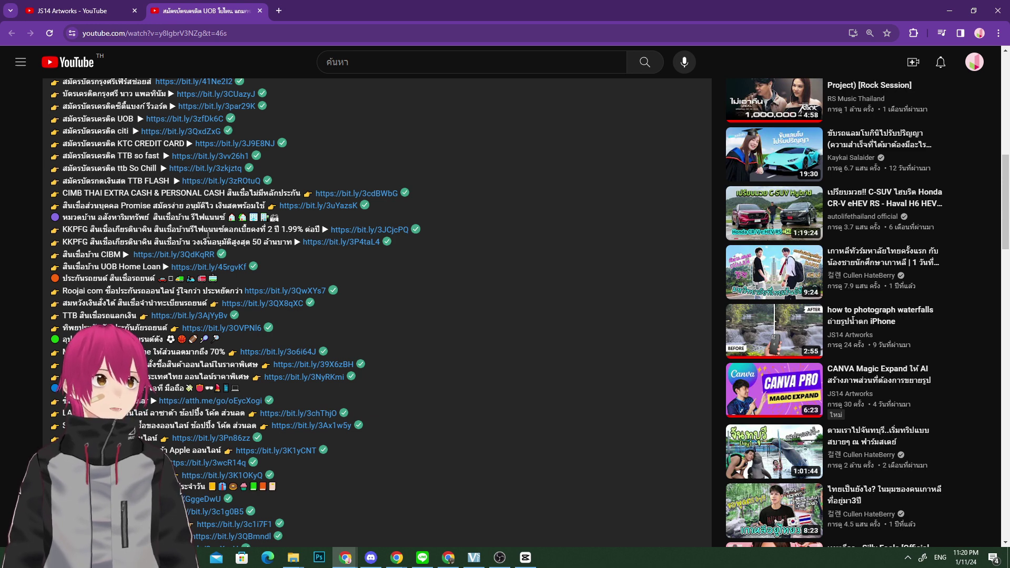
{"action": "scroll", "coordinate": [108, 252], "scroll_direction": "down", "scroll_amount": 1}
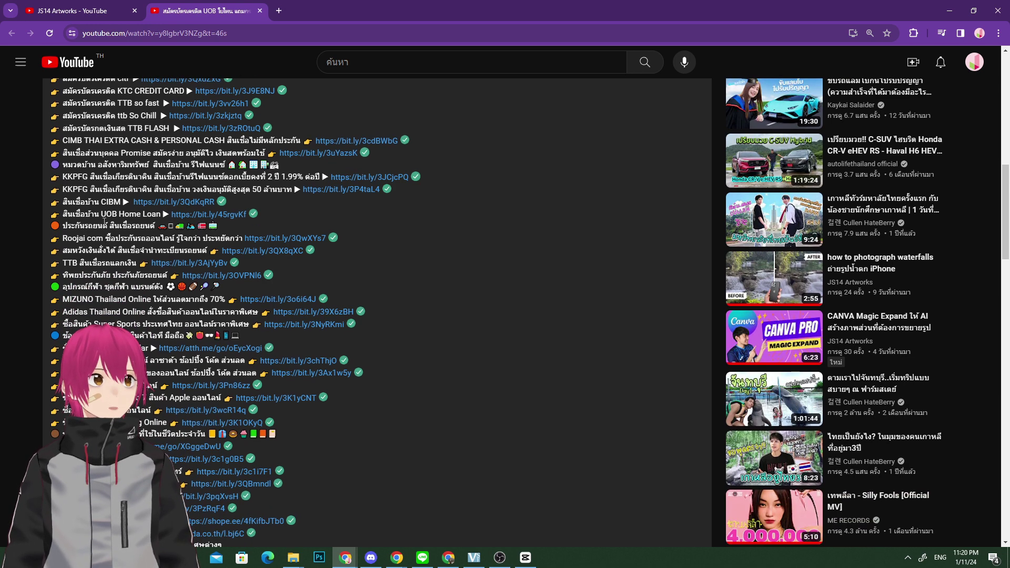
{"action": "left_click_drag", "start_coordinate": [103, 225], "coordinate": [254, 250]}
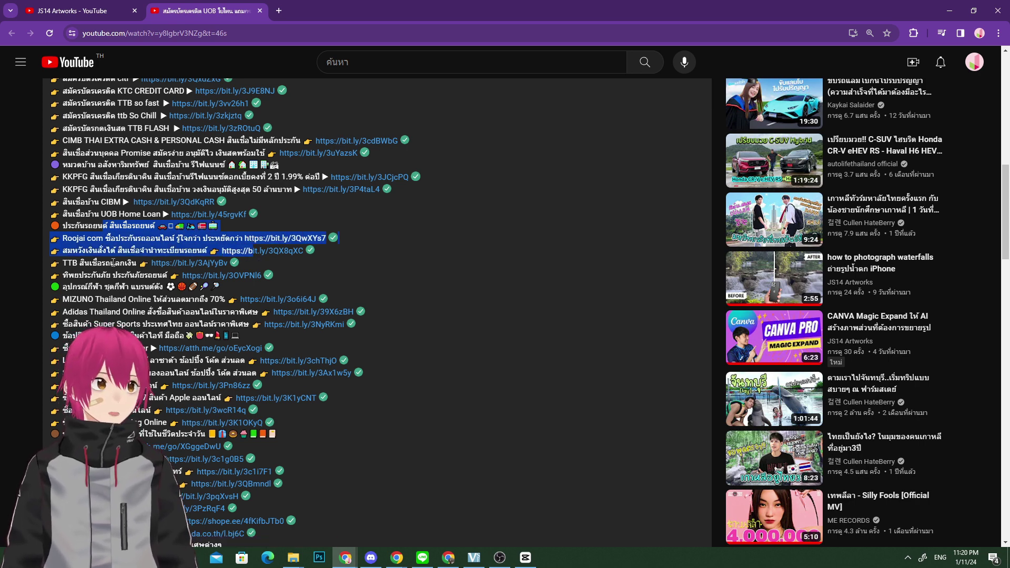
{"action": "scroll", "coordinate": [113, 263], "scroll_direction": "down", "scroll_amount": 1}
{"action": "left_click_drag", "start_coordinate": [88, 221], "coordinate": [150, 259]}
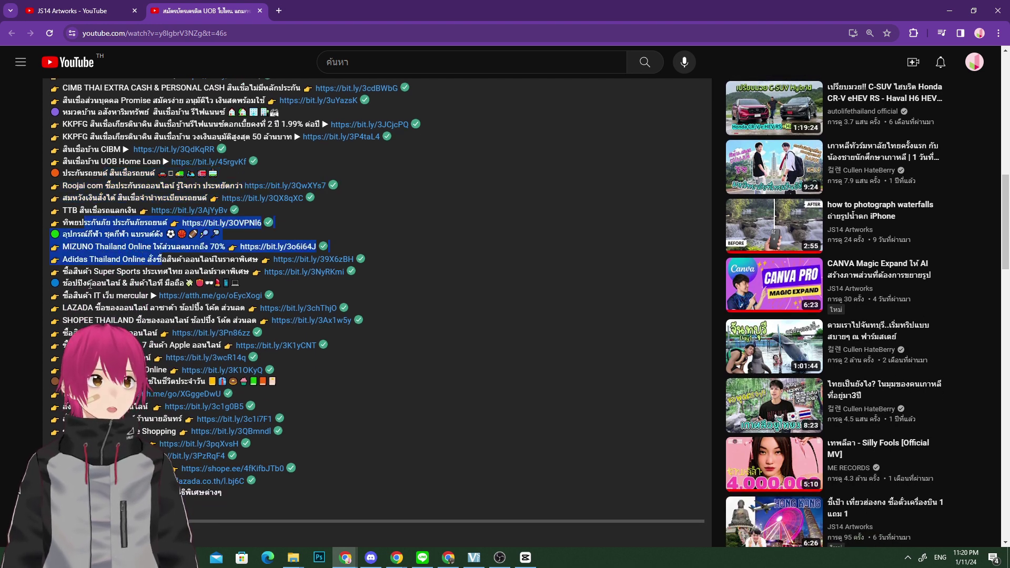
{"action": "left_click_drag", "start_coordinate": [88, 284], "coordinate": [149, 283]}
{"action": "scroll", "coordinate": [156, 269], "scroll_direction": "down", "scroll_amount": 2}
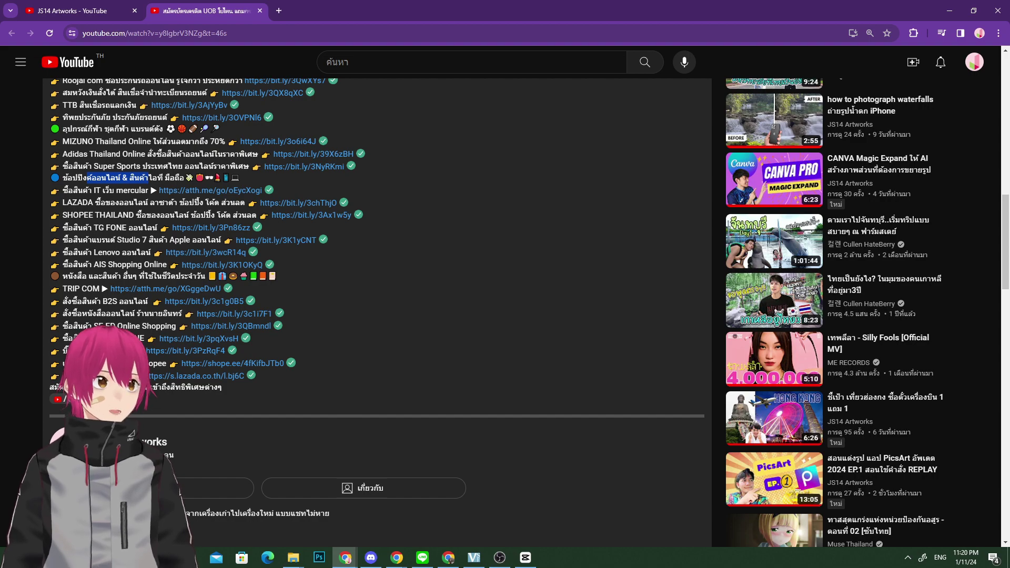
Look over the description's affiliate link list again from its beginning.
{"action": "scroll", "coordinate": [143, 338], "scroll_direction": "up", "scroll_amount": 3}
{"action": "scroll", "coordinate": [143, 338], "scroll_direction": "up", "scroll_amount": 3}
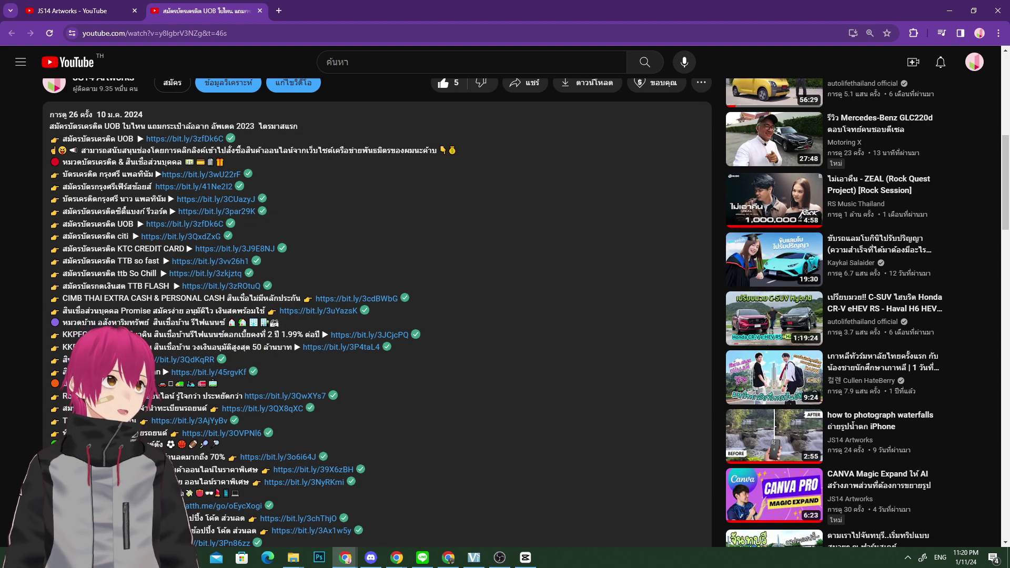
{"action": "scroll", "coordinate": [143, 338], "scroll_direction": "down", "scroll_amount": 3}
{"action": "scroll", "coordinate": [149, 339], "scroll_direction": "up", "scroll_amount": 5}
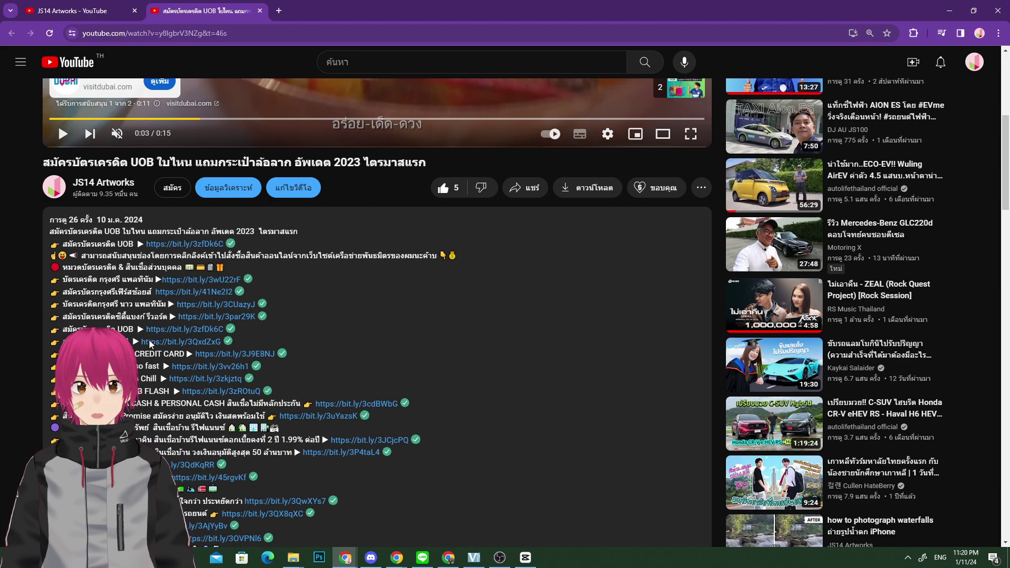
{"action": "scroll", "coordinate": [150, 339], "scroll_direction": "down", "scroll_amount": 2}
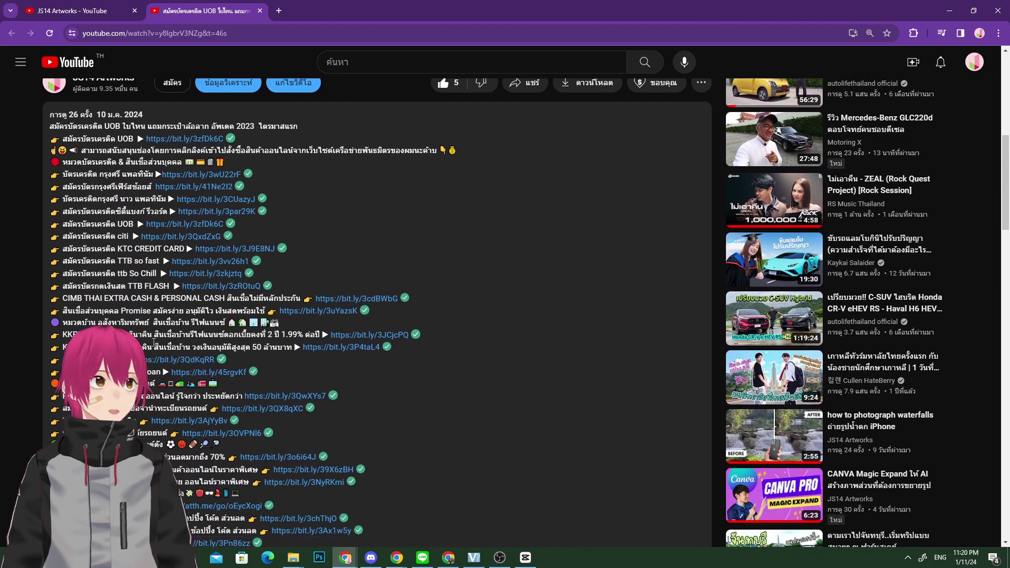